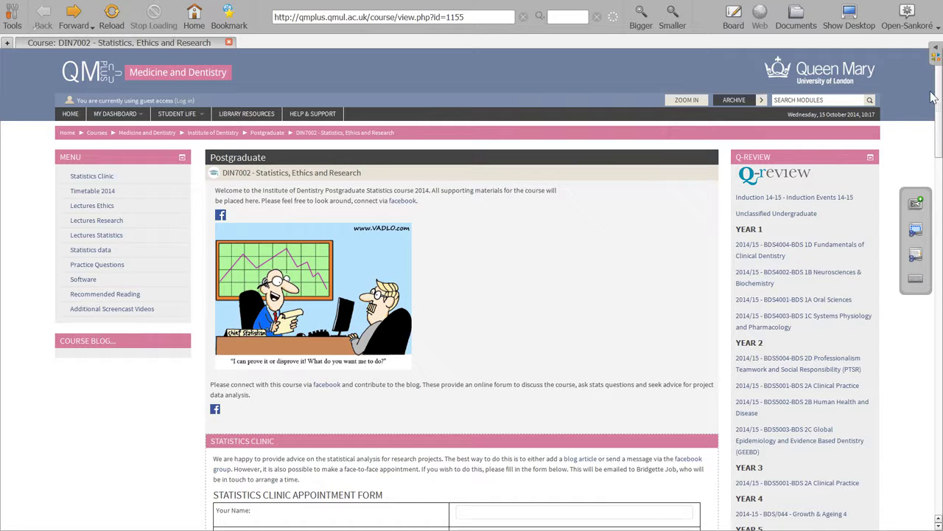
Step: Download the Lecture 3 data file "Characteristics of Clone and Stormtroopers" from the course page's Statistics Data section
{"action": "left_click_drag", "start_coordinate": [941, 146], "coordinate": [938, 414]}
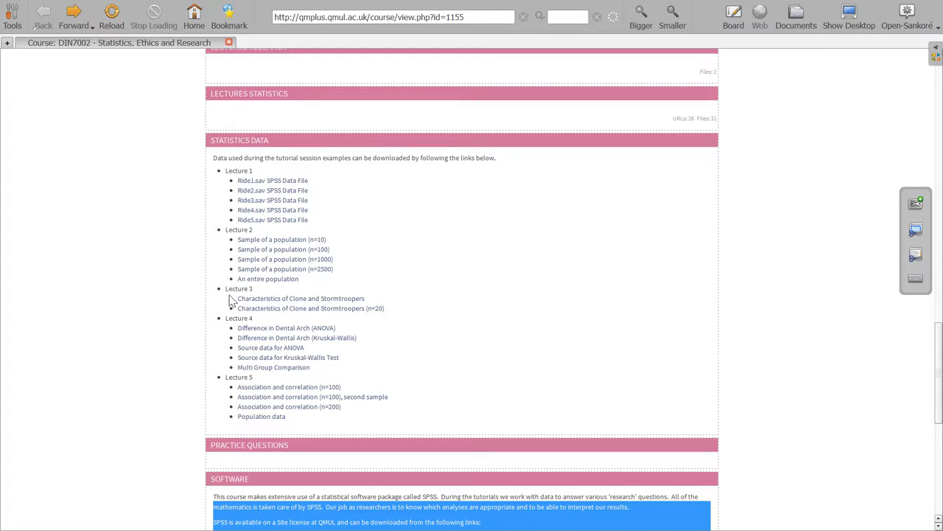
{"action": "left_click", "coordinate": [243, 299]}
{"action": "left_click", "coordinate": [269, 299]}
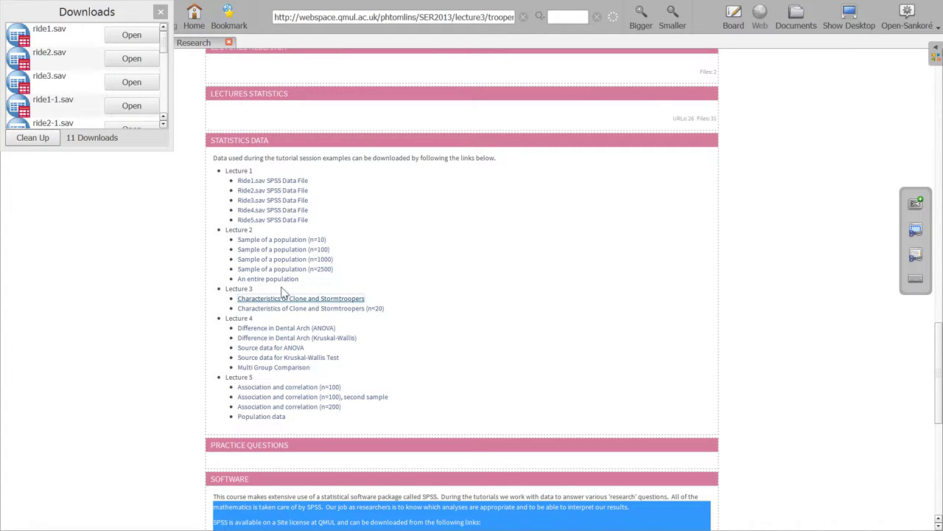
Step: Open the downloaded trooper characteristics .sav file from the download list in SPSS
{"action": "left_click", "coordinate": [162, 41]}
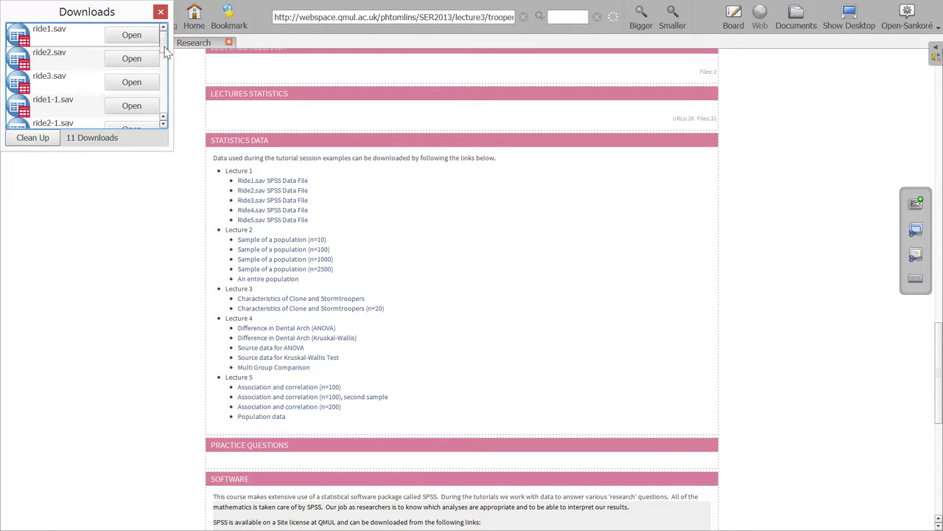
{"action": "left_click_drag", "start_coordinate": [164, 50], "coordinate": [165, 192]}
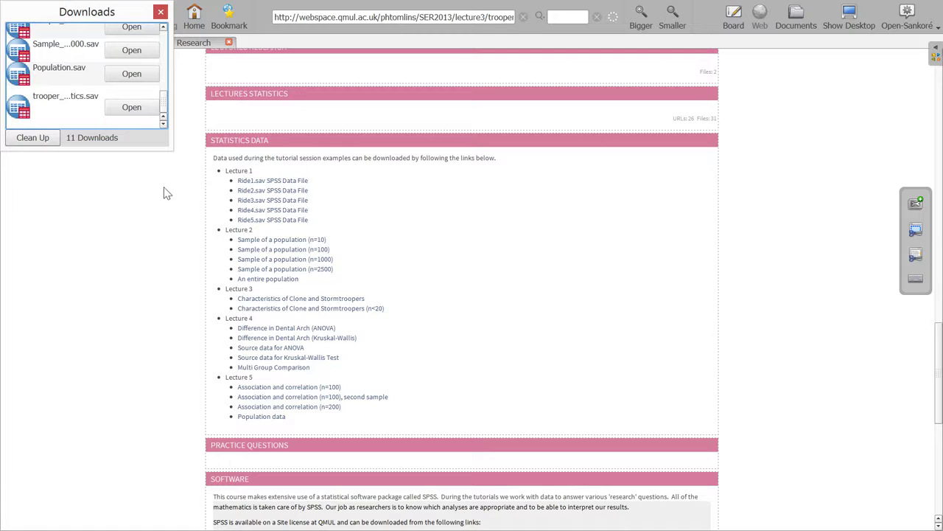
{"action": "left_click", "coordinate": [127, 108]}
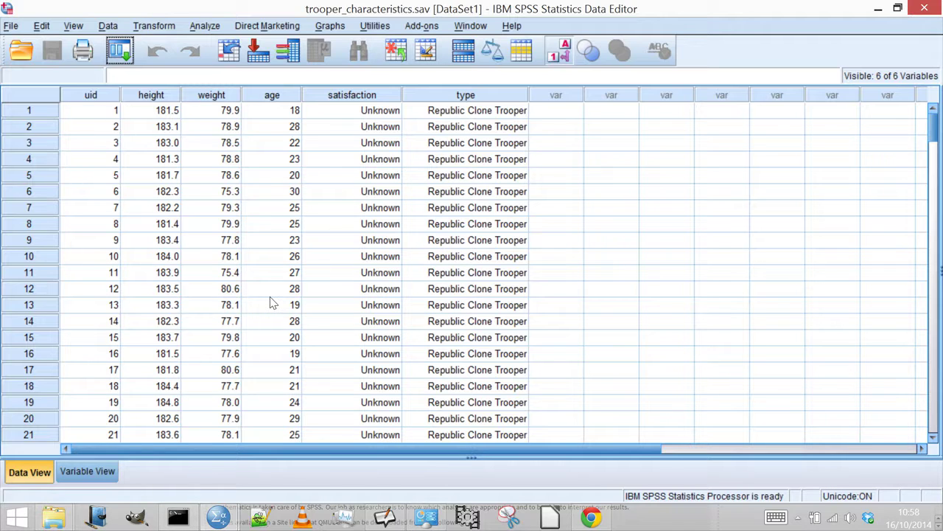
Step: Examine the variable definitions and the value labels assigned to the type variable
{"action": "left_click", "coordinate": [76, 473]}
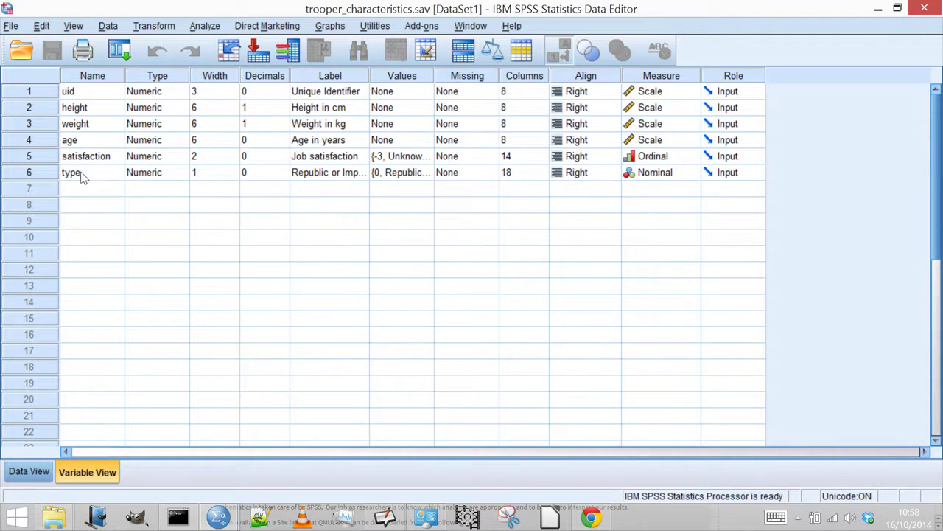
{"action": "left_click", "coordinate": [339, 180]}
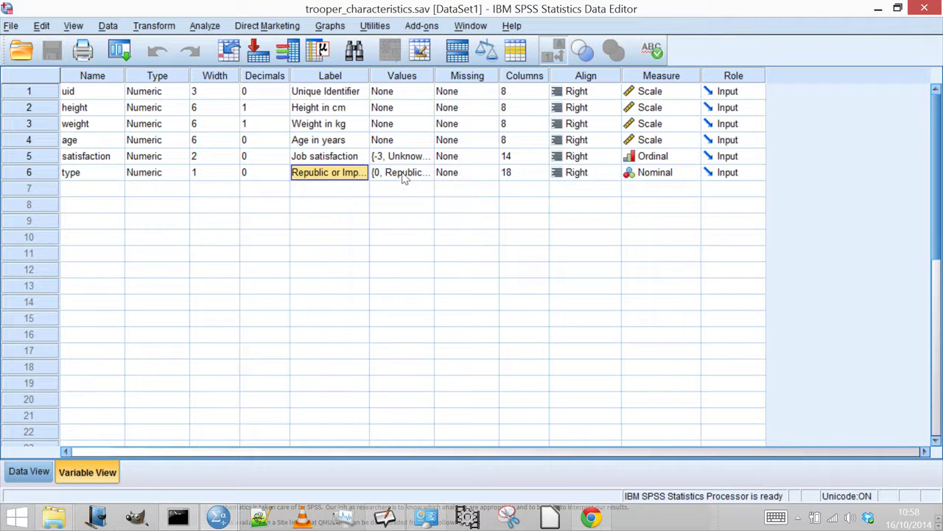
{"action": "left_click", "coordinate": [403, 175]}
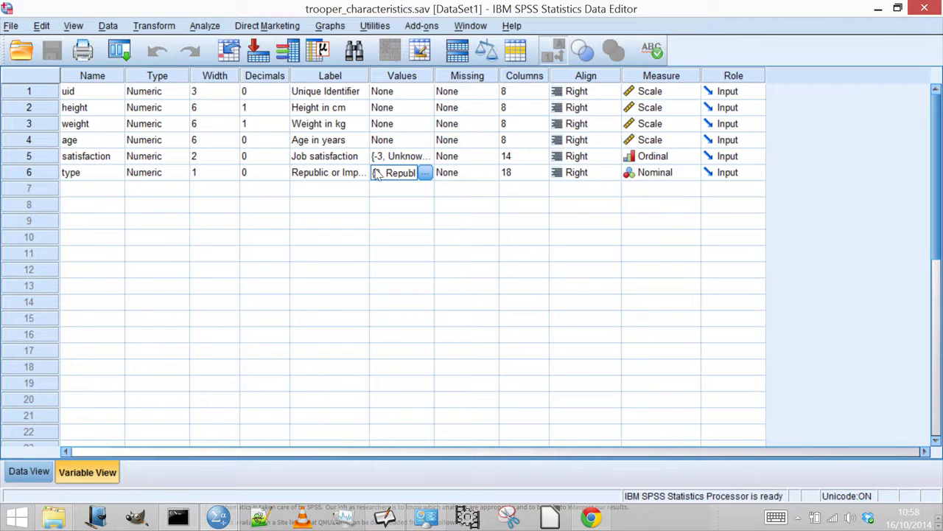
{"action": "left_click", "coordinate": [425, 173]}
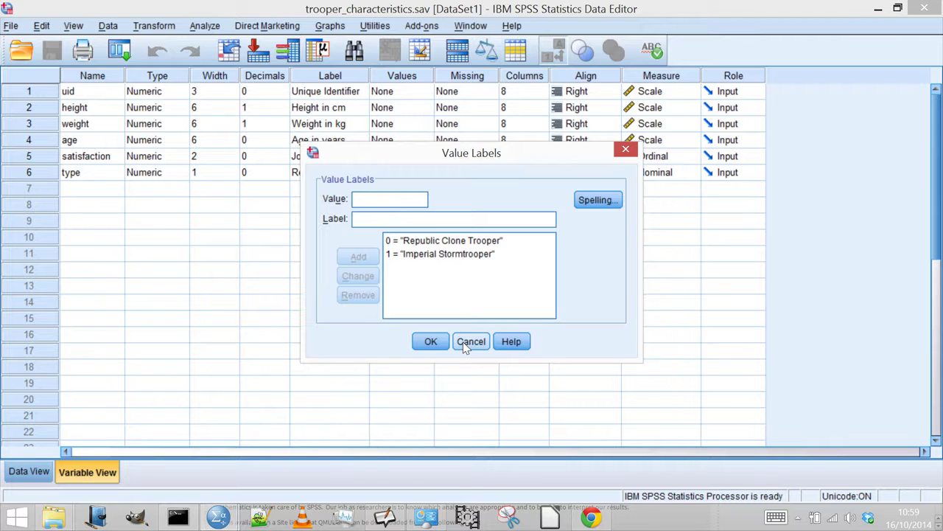
{"action": "left_click", "coordinate": [432, 249]}
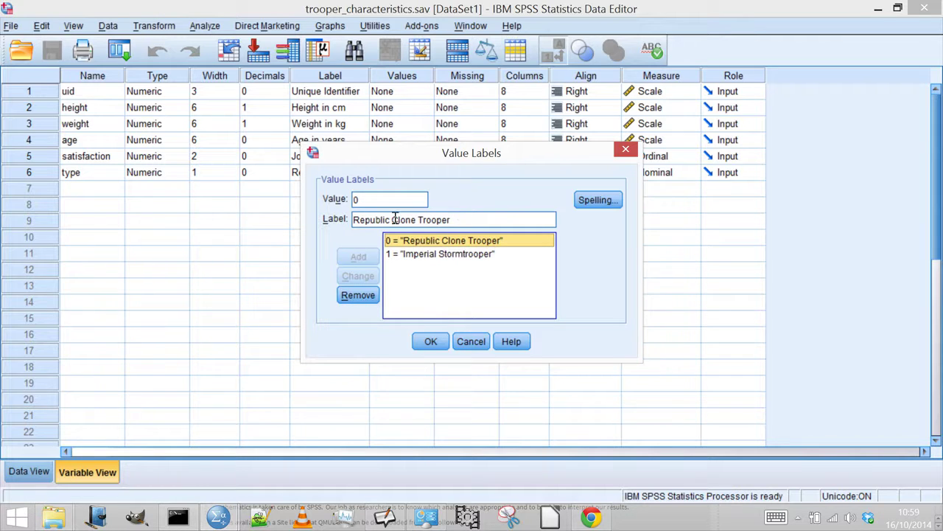
{"action": "left_click", "coordinate": [440, 340]}
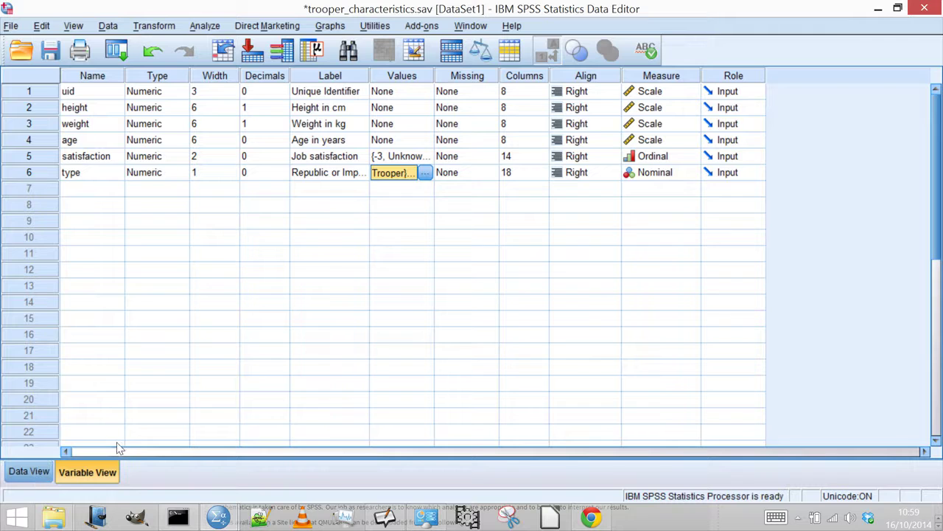
Step: Change the type variable's label for value 0 to "Clone Trooper"
{"action": "left_click", "coordinate": [424, 173]}
{"action": "left_click", "coordinate": [433, 243]}
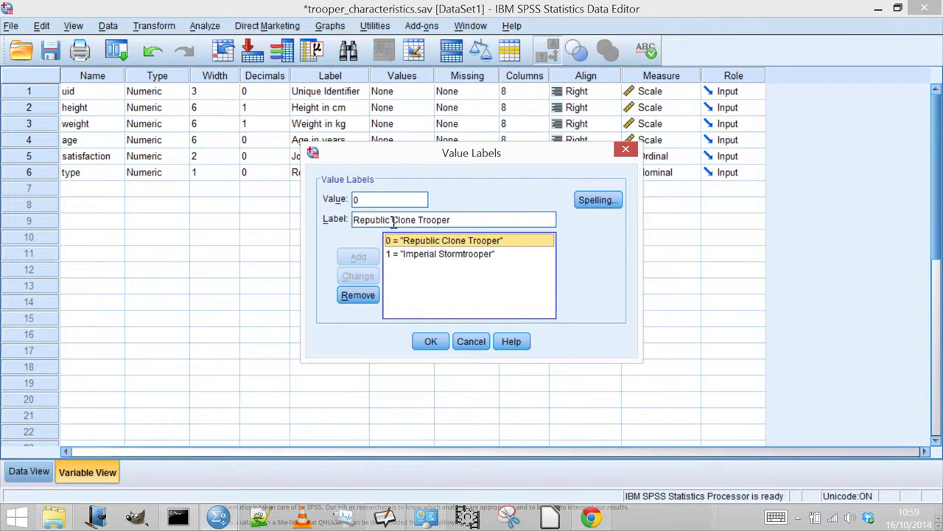
{"action": "left_click", "coordinate": [390, 219]}
{"action": "left_click_drag", "start_coordinate": [390, 219], "coordinate": [399, 219]}
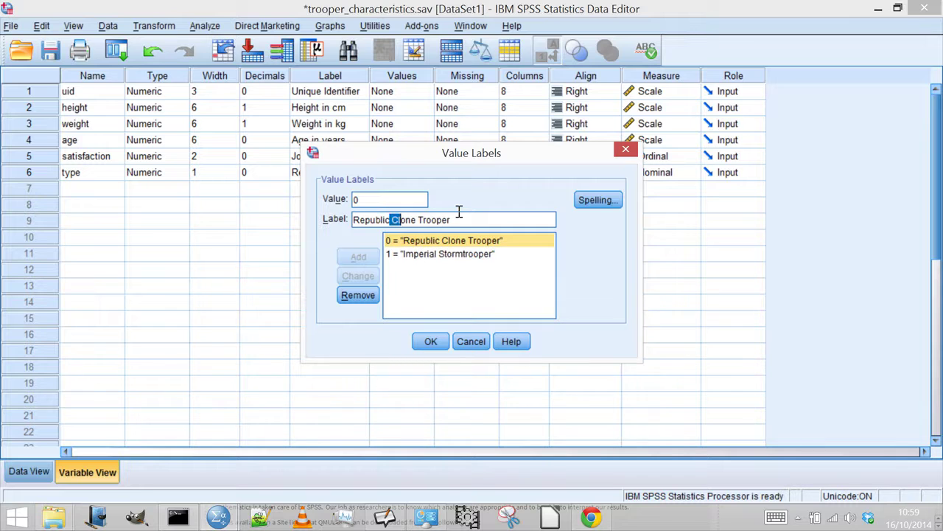
{"action": "key", "text": "Right"}
{"action": "key", "text": "Right"}
{"action": "key", "text": "Left"}
{"action": "key", "text": "Left"}
{"action": "key", "text": "BackSpace"}
{"action": "key", "text": "BackSpace"}
{"action": "key", "text": "BackSpace"}
{"action": "key", "text": "BackSpace"}
{"action": "key", "text": "BackSpace"}
{"action": "key", "text": "BackSpace"}
{"action": "key", "text": "BackSpace"}
{"action": "key", "text": "BackSpace"}
{"action": "key", "text": "BackSpace"}
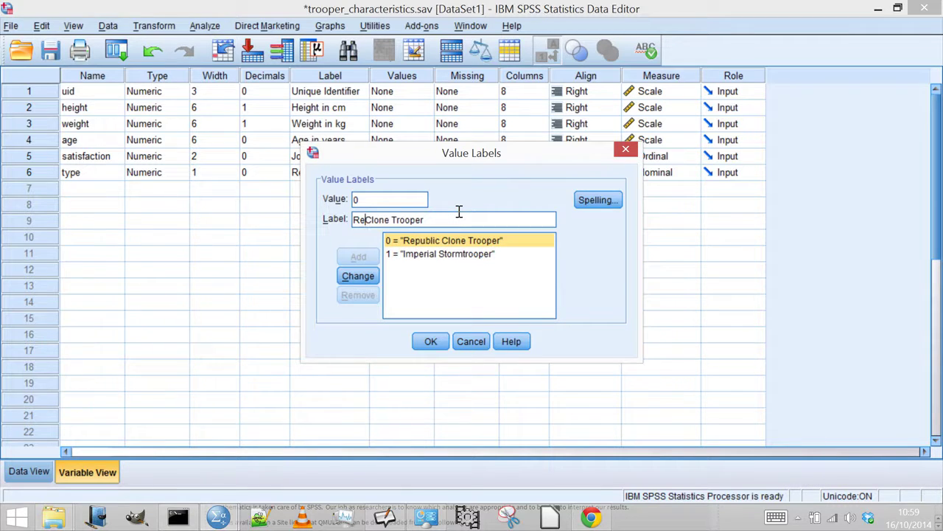
{"action": "left_click", "coordinate": [346, 277]}
Step: Change the type variable's label for value 1 to "Stormtrooper" and apply the value labels
{"action": "left_click", "coordinate": [456, 254]}
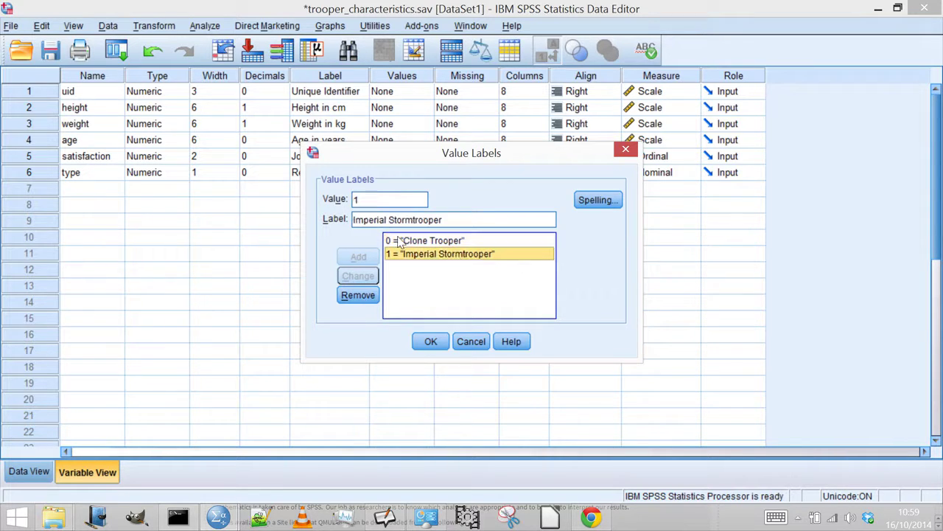
{"action": "left_click_drag", "start_coordinate": [387, 219], "coordinate": [397, 219]}
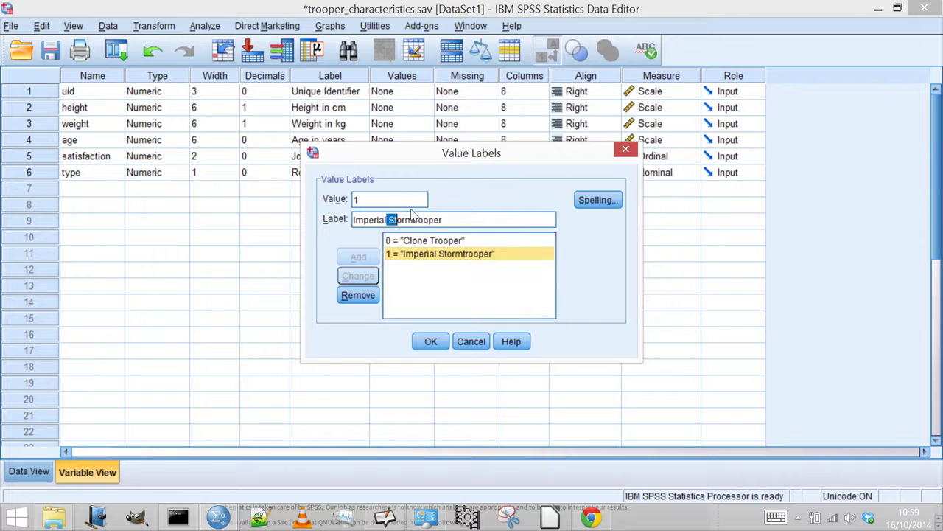
{"action": "left_click", "coordinate": [411, 214]}
{"action": "key", "text": "BackSpace"}
{"action": "key", "text": "BackSpace"}
{"action": "key", "text": "BackSpace"}
{"action": "key", "text": "BackSpace"}
{"action": "key", "text": "BackSpace"}
{"action": "key", "text": "BackSpace"}
{"action": "key", "text": "BackSpace"}
{"action": "key", "text": "BackSpace"}
{"action": "key", "text": "BackSpace"}
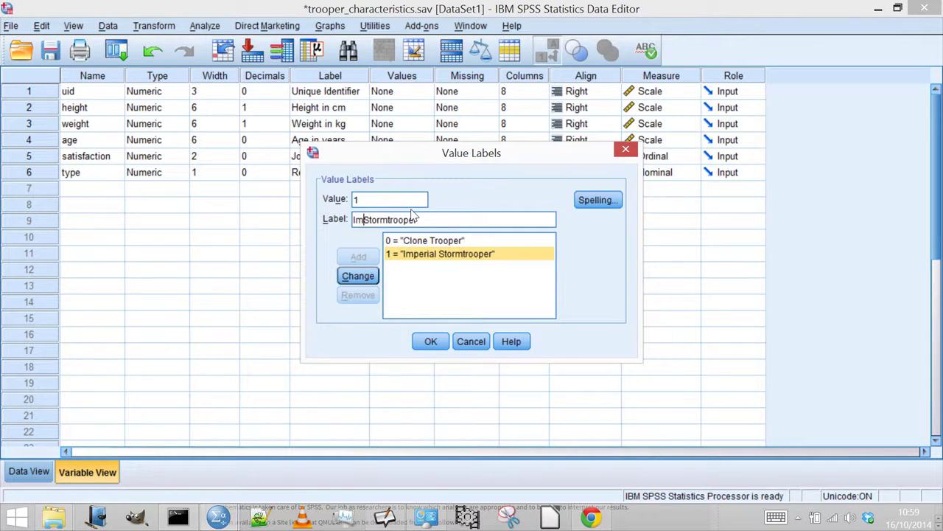
{"action": "left_click", "coordinate": [356, 276]}
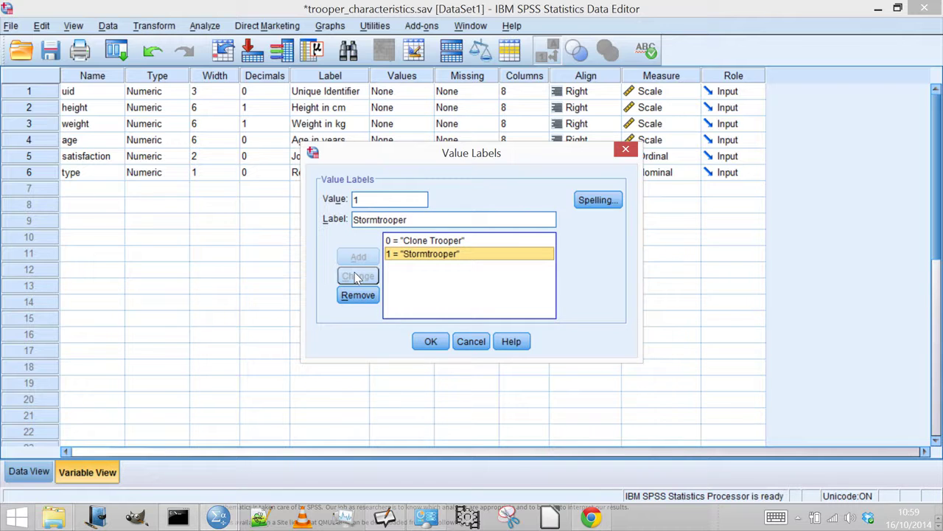
{"action": "left_click", "coordinate": [432, 345]}
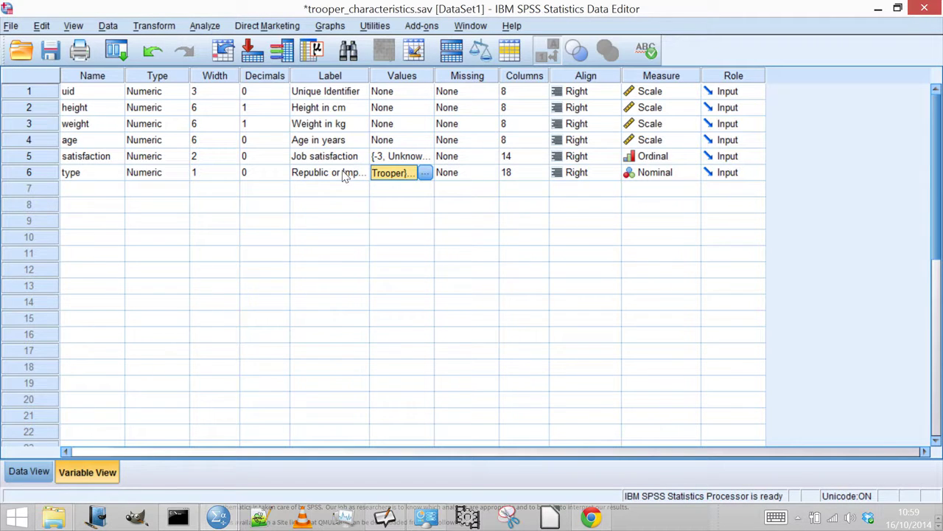
Step: Widen the Label column so the type variable's full label fits
{"action": "left_click", "coordinate": [344, 175]}
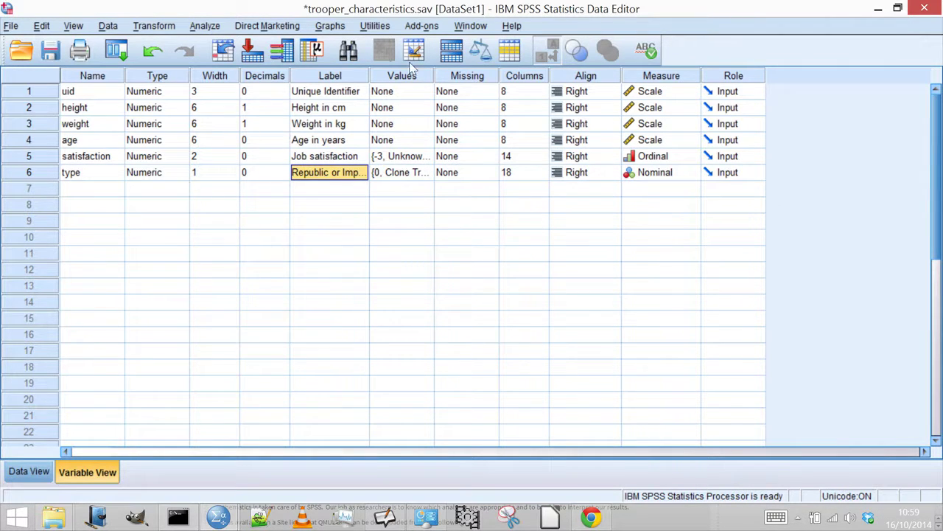
{"action": "left_click_drag", "start_coordinate": [369, 75], "coordinate": [457, 75]}
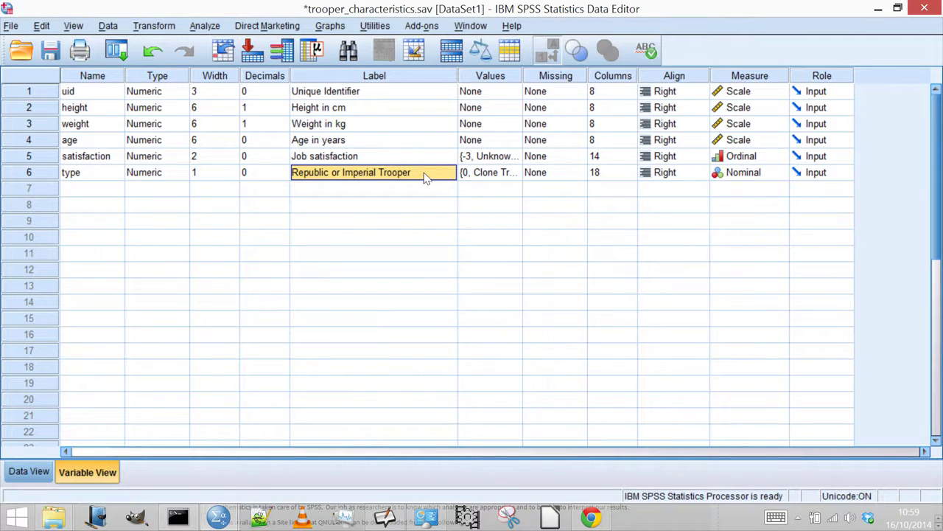
{"action": "double_click", "coordinate": [425, 177]}
{"action": "left_click", "coordinate": [426, 177]}
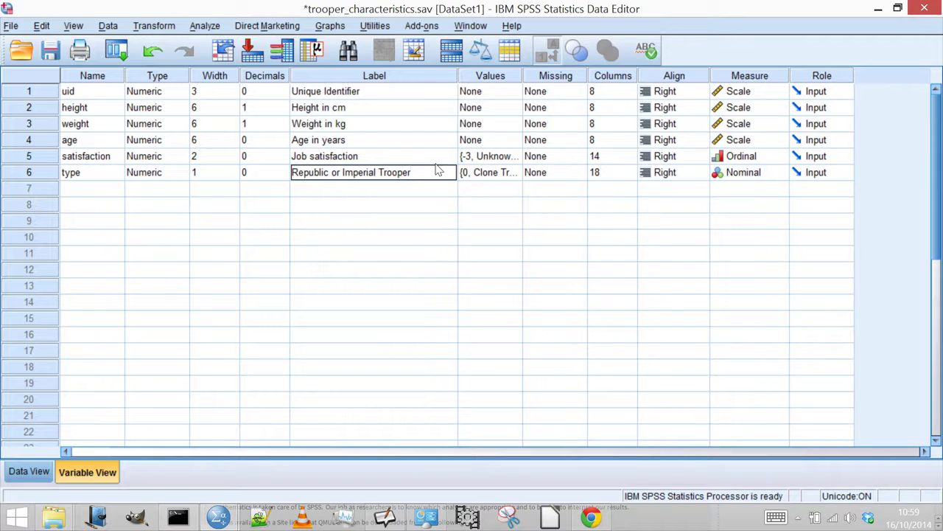
{"action": "key", "text": "Left"}
{"action": "key", "text": "Left"}
{"action": "key", "text": "Right"}
{"action": "key", "text": "Right"}
{"action": "left_click", "coordinate": [351, 205]}
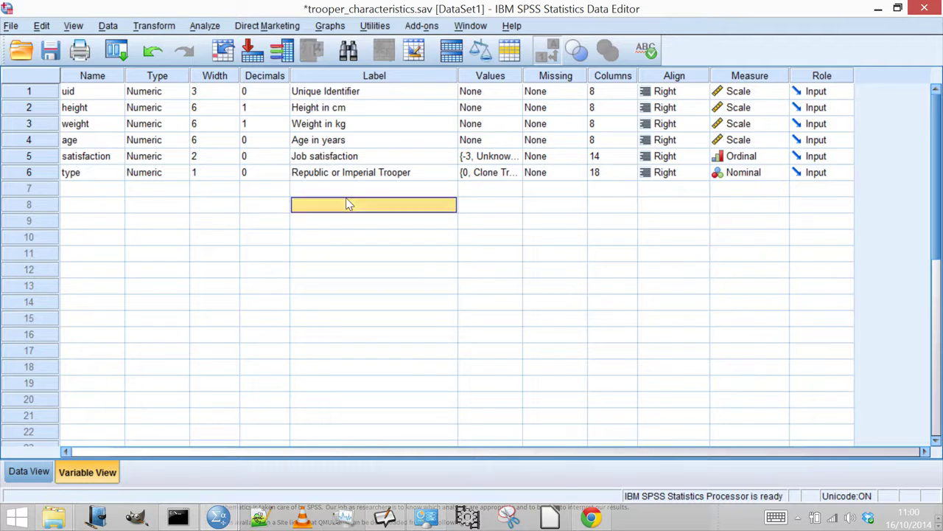
{"action": "left_click", "coordinate": [410, 160]}
{"action": "left_click", "coordinate": [391, 176]}
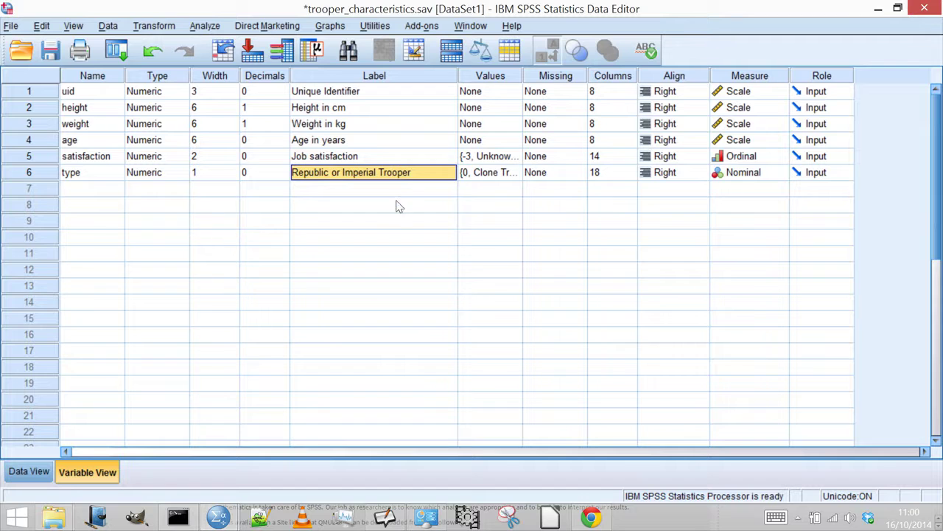
Step: Select a random sample of approximately 10% of all cases, filtering out the unselected ones
{"action": "left_click", "coordinate": [28, 474]}
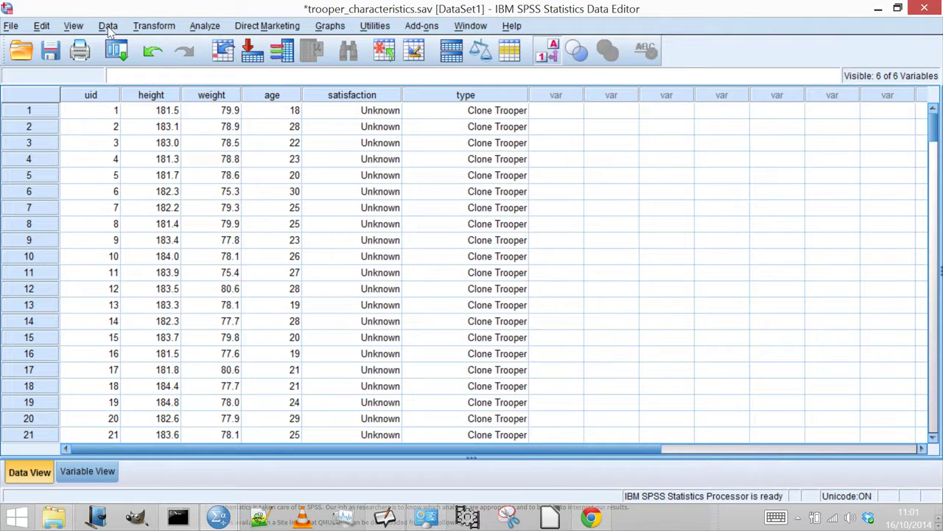
{"action": "left_click", "coordinate": [109, 27]}
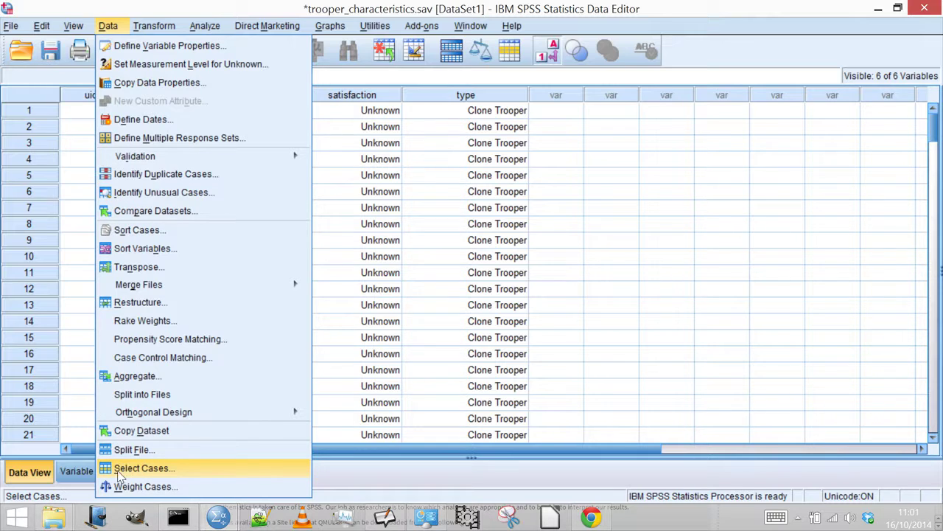
{"action": "left_click", "coordinate": [121, 472]}
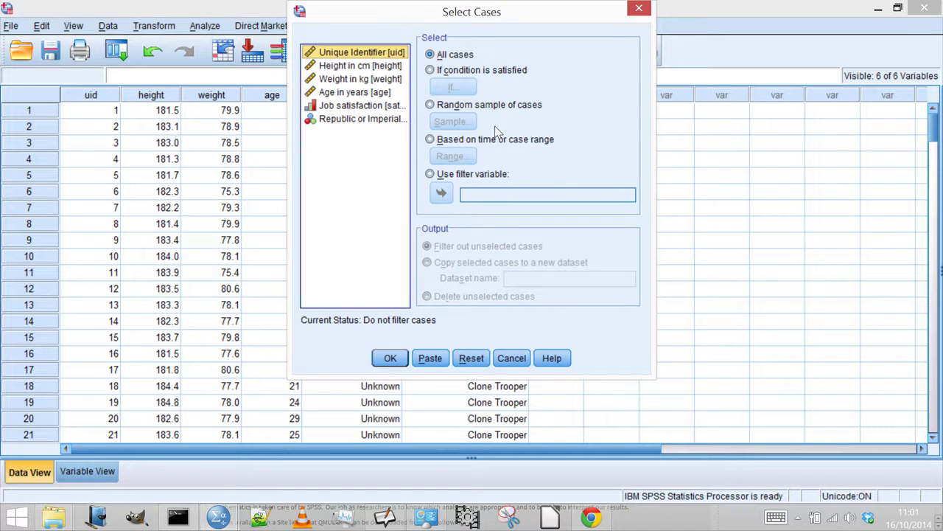
{"action": "left_click", "coordinate": [447, 105]}
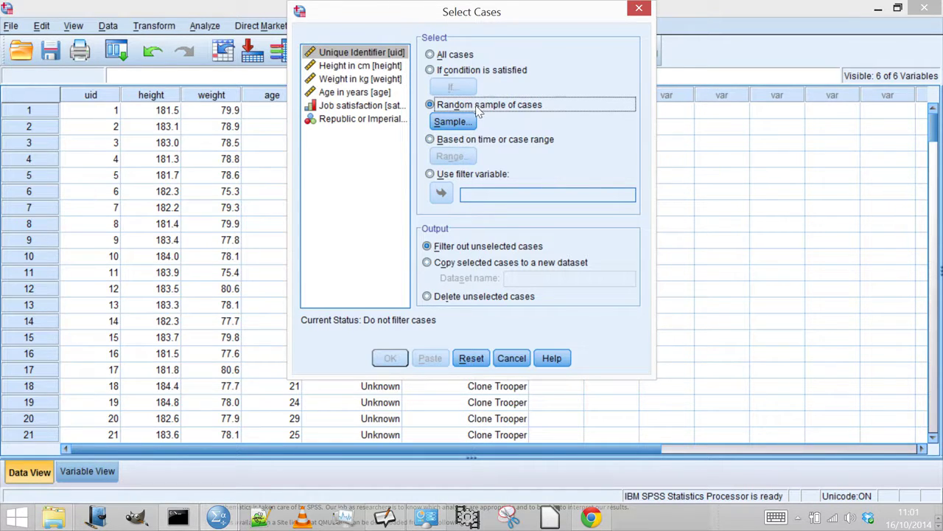
{"action": "left_click", "coordinate": [449, 122]}
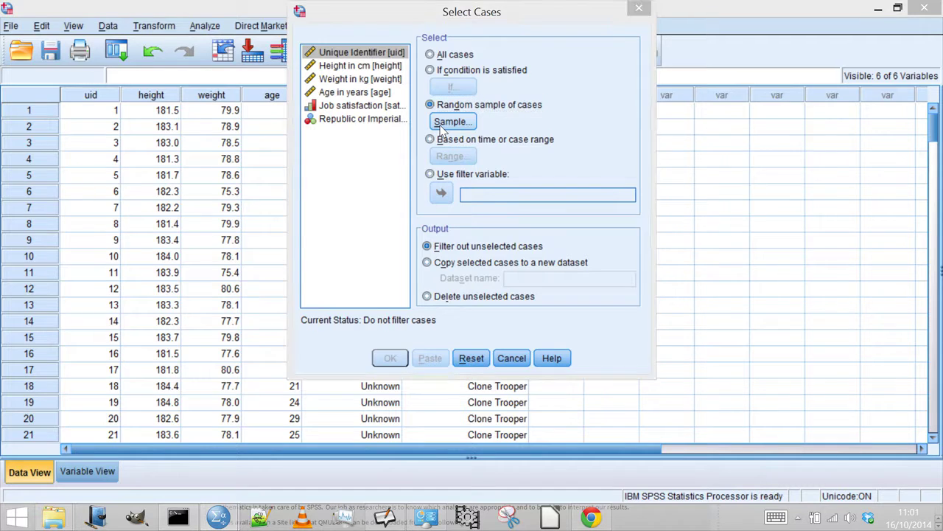
{"action": "left_click_drag", "start_coordinate": [686, 74], "coordinate": [288, 202]}
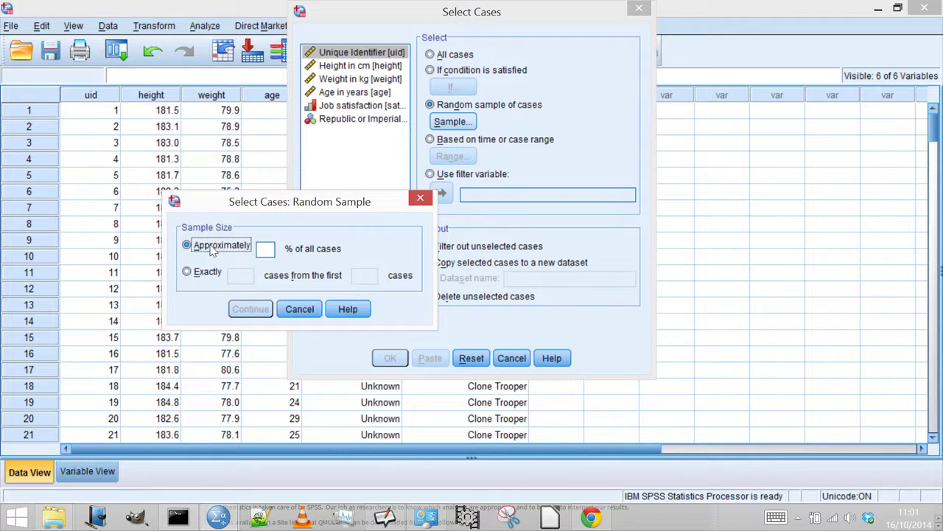
{"action": "left_click", "coordinate": [267, 249]}
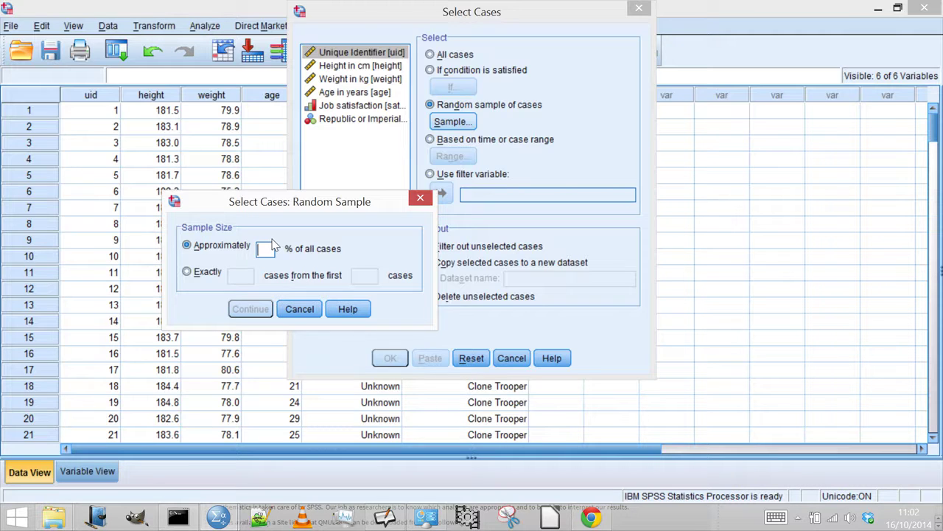
{"action": "type", "text": "10"}
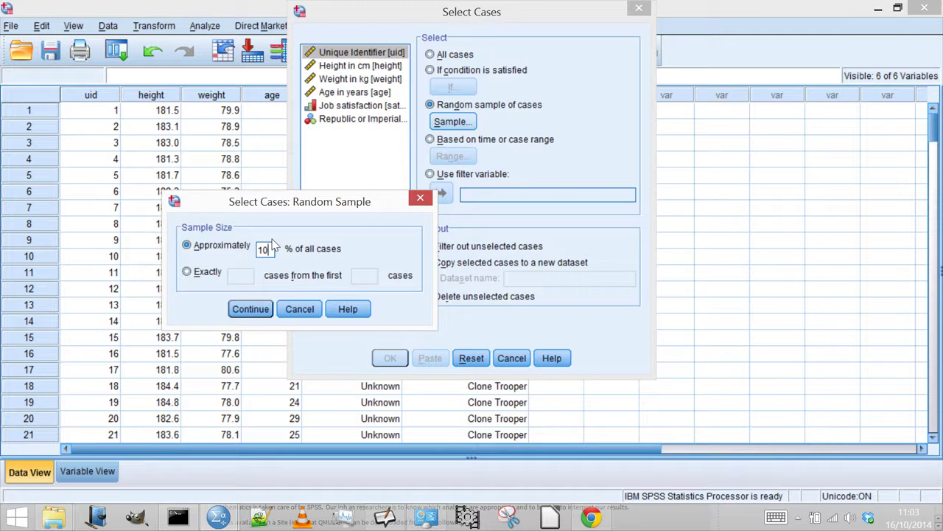
{"action": "left_click", "coordinate": [236, 309]}
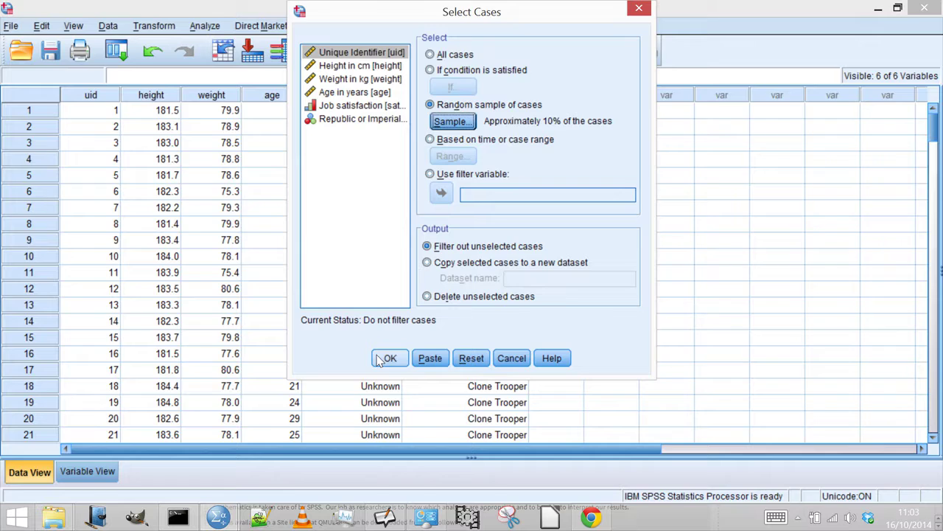
{"action": "left_click", "coordinate": [386, 358]}
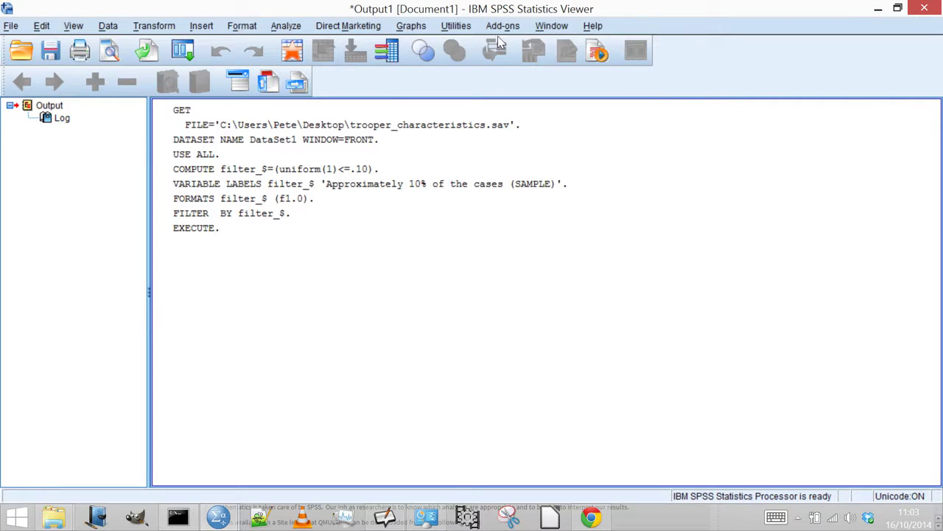
Step: Switch from the output viewer to the trooper_characteristics.sav data window
{"action": "left_click", "coordinate": [547, 26]}
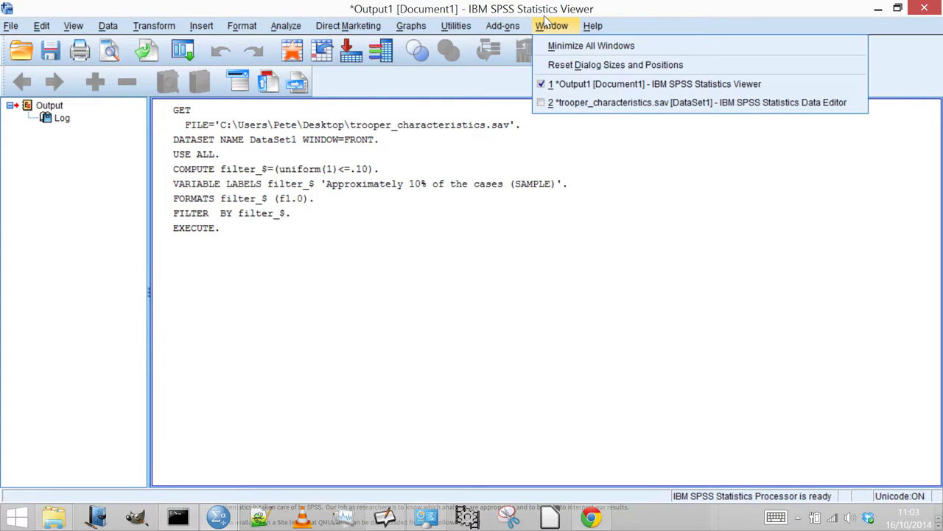
{"action": "left_click", "coordinate": [579, 108]}
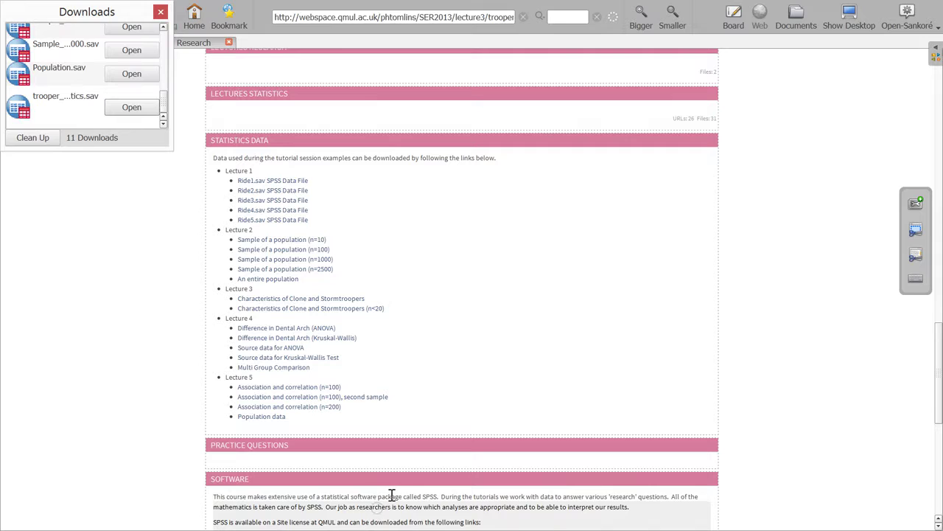
Step: Bring up Open-Sankoré's annotation toolbar over the desktop, close the Downloads list, and move the toolbar clear of the case numbers
{"action": "left_click", "coordinate": [386, 518]}
{"action": "left_click", "coordinate": [857, 30]}
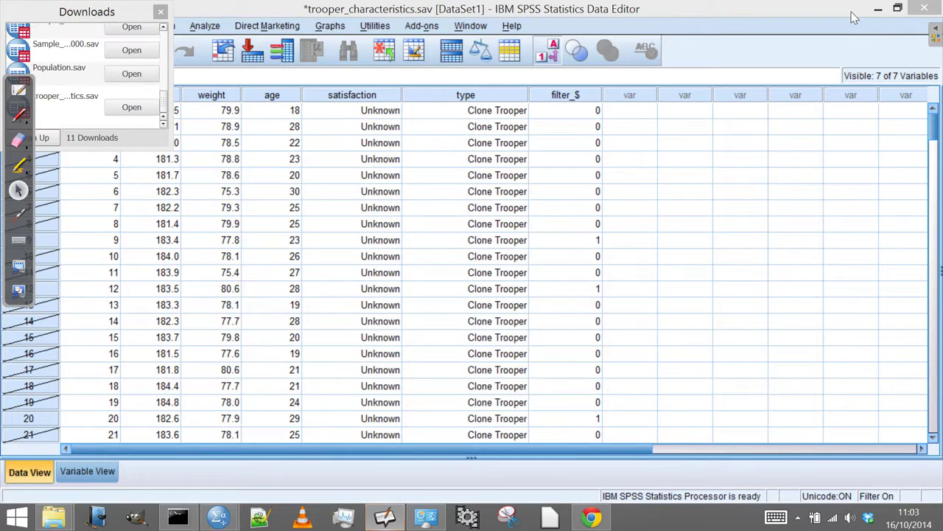
{"action": "left_click", "coordinate": [160, 13]}
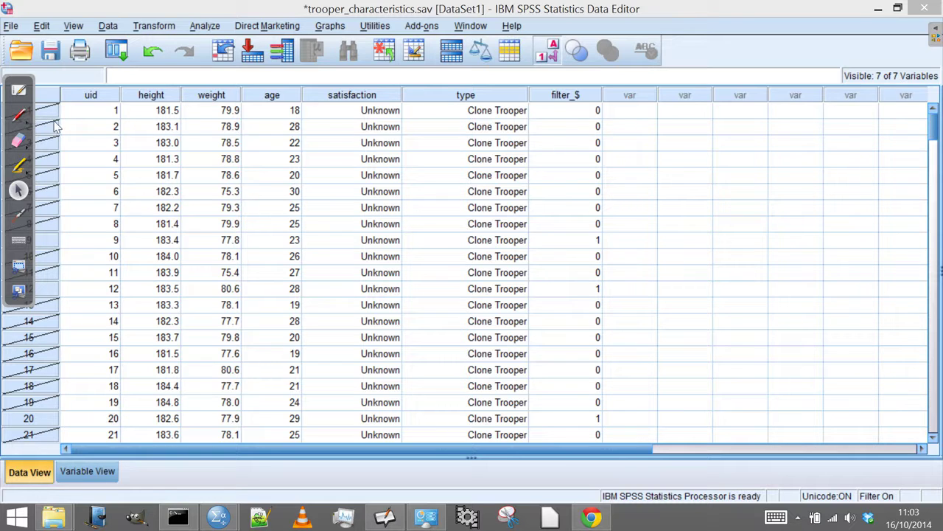
{"action": "left_click_drag", "start_coordinate": [36, 131], "coordinate": [916, 179]}
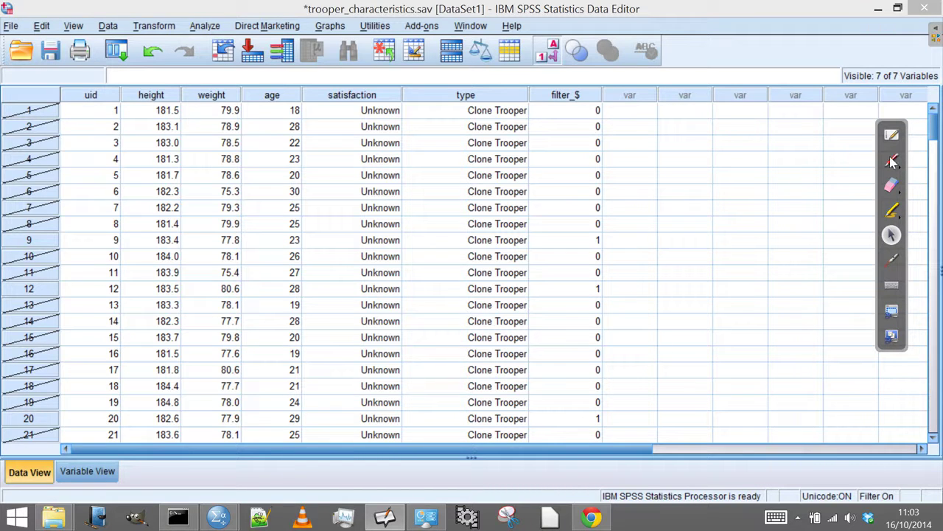
Step: Mark the first three filtered-out case numbers with red pen strokes and circle selected case 9
{"action": "left_click", "coordinate": [893, 160]}
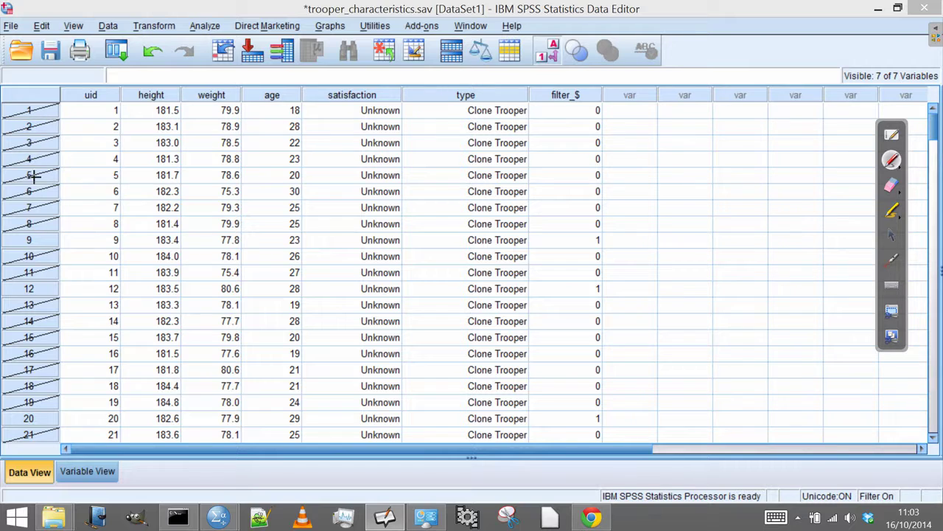
{"action": "mouse_move", "coordinate": [57, 103]}
{"action": "left_mouse_down"}
{"action": "mouse_move", "coordinate": [33, 110]}
{"action": "mouse_move", "coordinate": [5, 152]}
{"action": "left_mouse_up"}
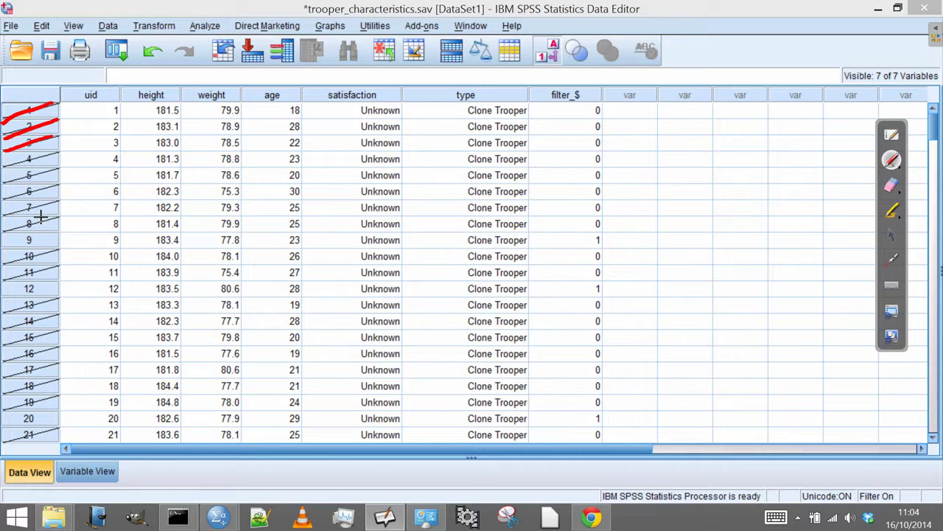
{"action": "mouse_move", "coordinate": [63, 236]}
{"action": "left_mouse_down"}
{"action": "mouse_move", "coordinate": [5, 240]}
{"action": "mouse_move", "coordinate": [54, 258]}
{"action": "mouse_move", "coordinate": [44, 229]}
{"action": "left_mouse_up"}
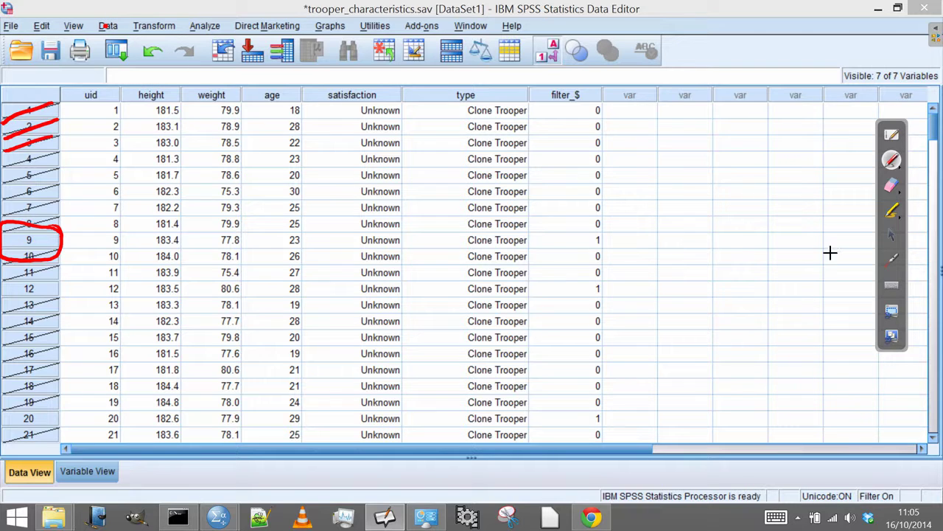
{"action": "left_click", "coordinate": [892, 234]}
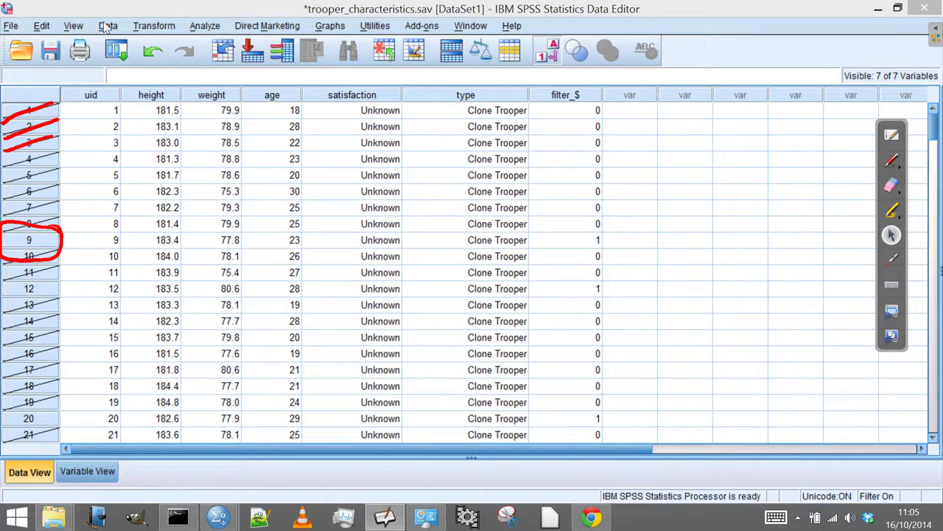
Step: Draw a new random sample of approximately 10% of all cases, keeping the unselected ones filtered out
{"action": "left_click", "coordinate": [110, 26]}
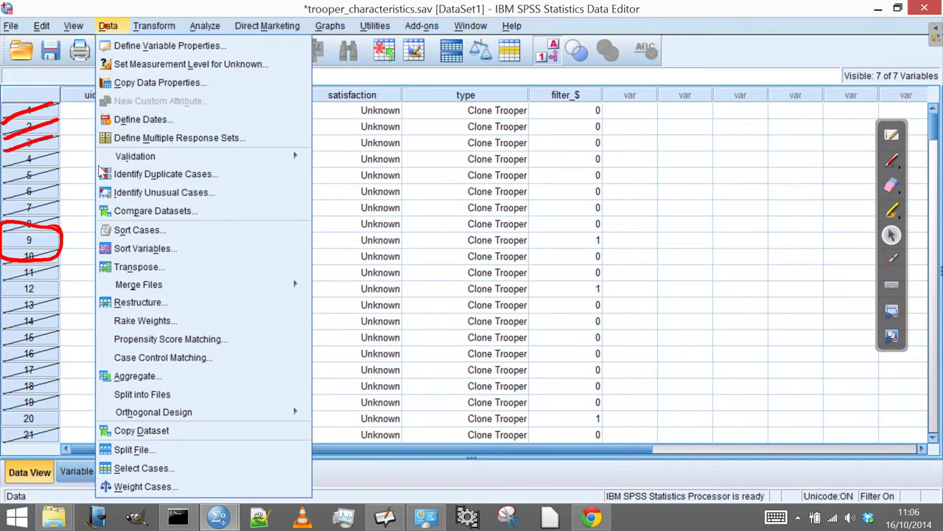
{"action": "left_click", "coordinate": [137, 471]}
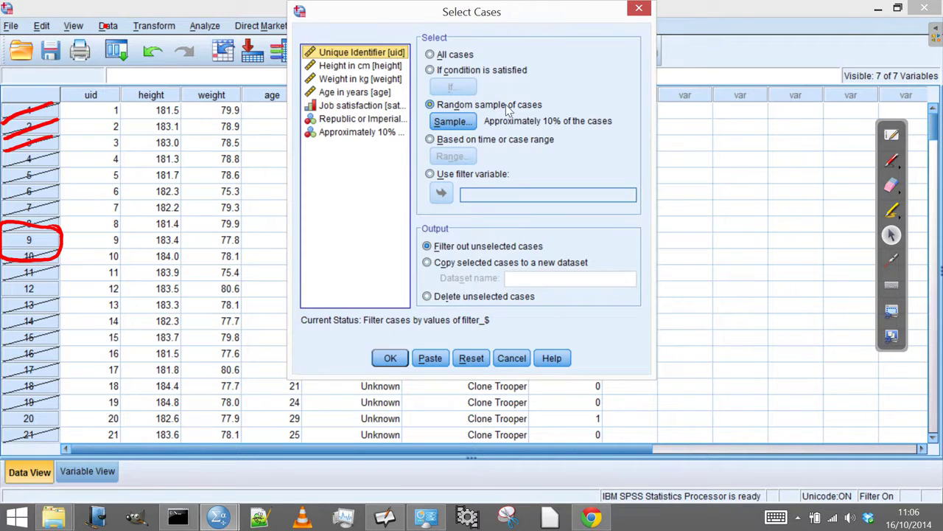
{"action": "left_click", "coordinate": [448, 122]}
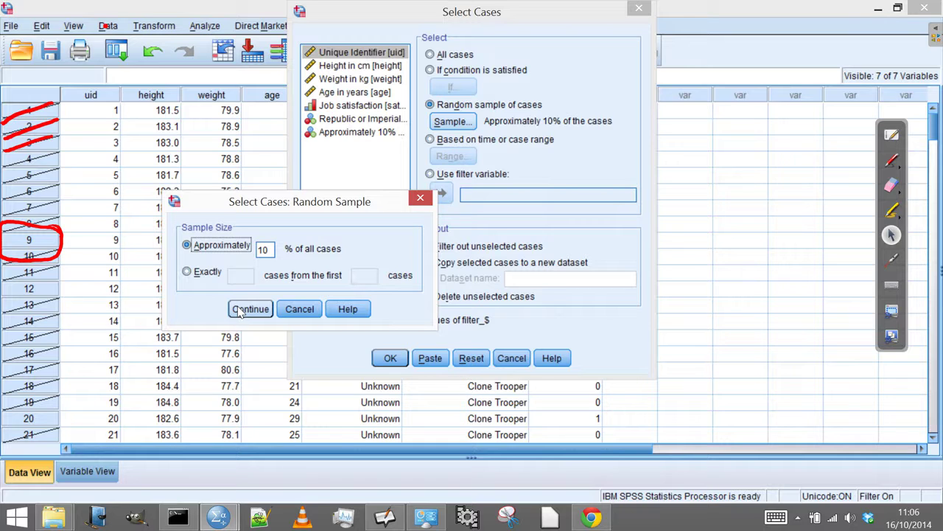
{"action": "double_click", "coordinate": [271, 249]}
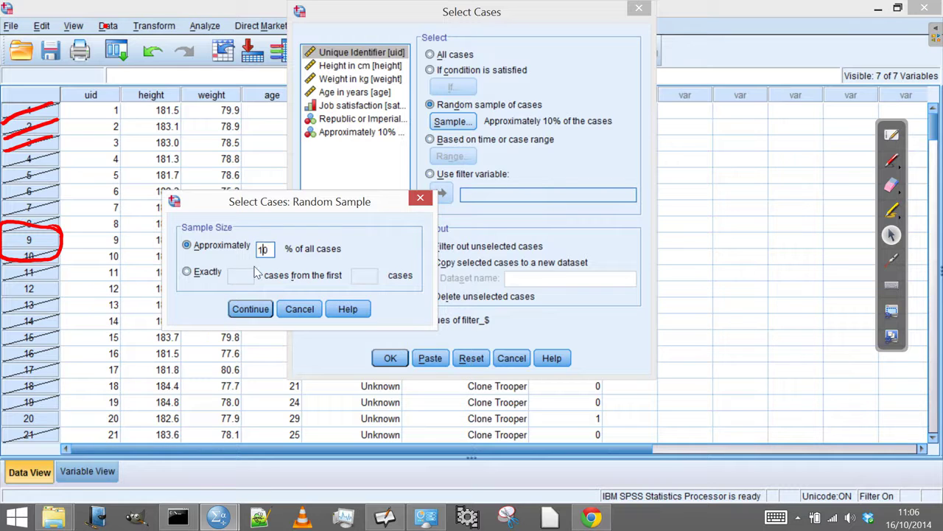
{"action": "left_click", "coordinate": [241, 310]}
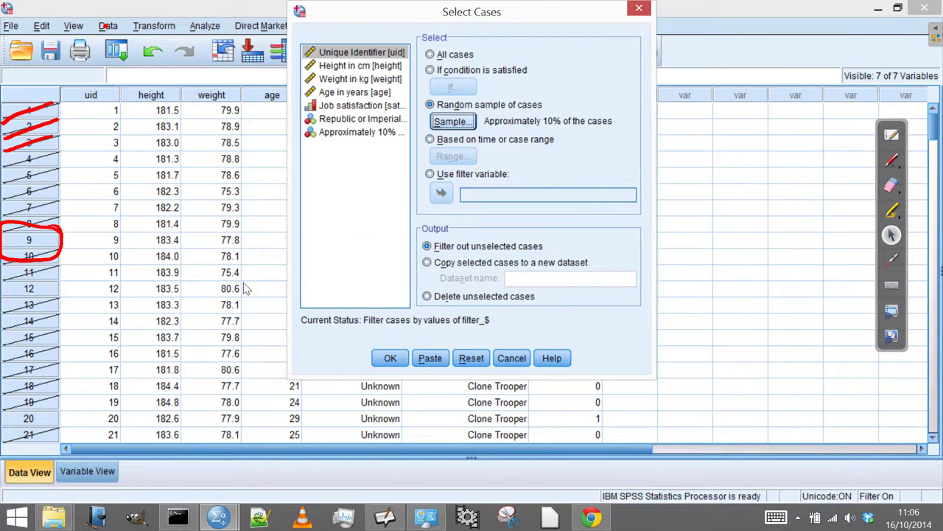
{"action": "left_click", "coordinate": [377, 358]}
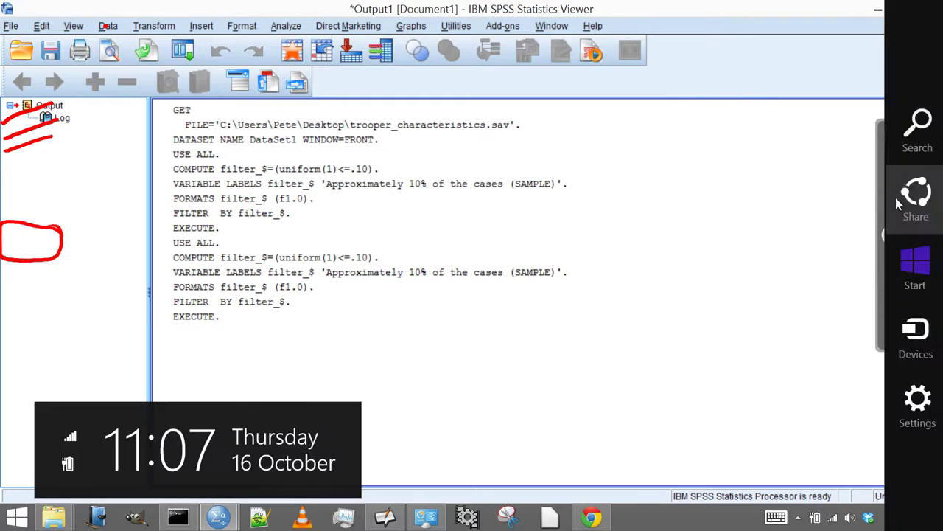
Step: Erase all red pen annotations from the screen and return to the normal pointer
{"action": "left_click", "coordinate": [892, 186]}
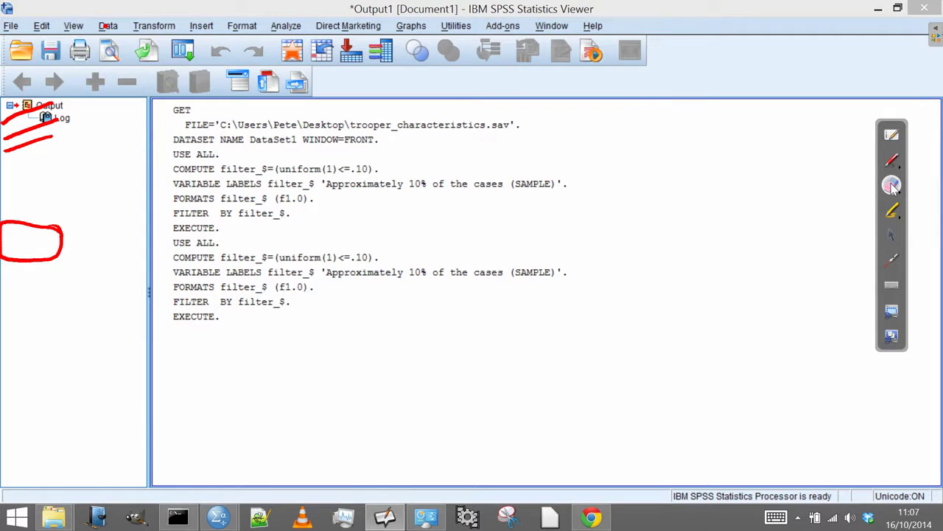
{"action": "left_click", "coordinate": [891, 186]}
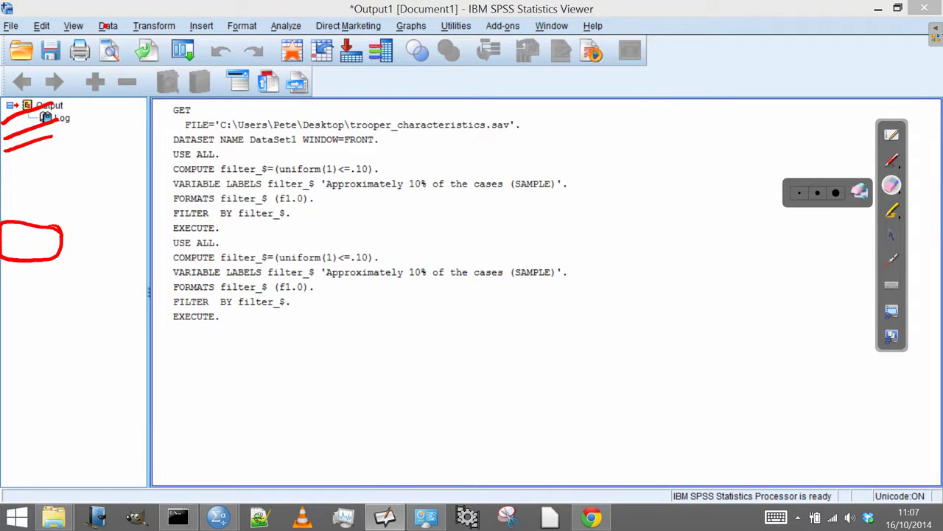
{"action": "left_click", "coordinate": [857, 193]}
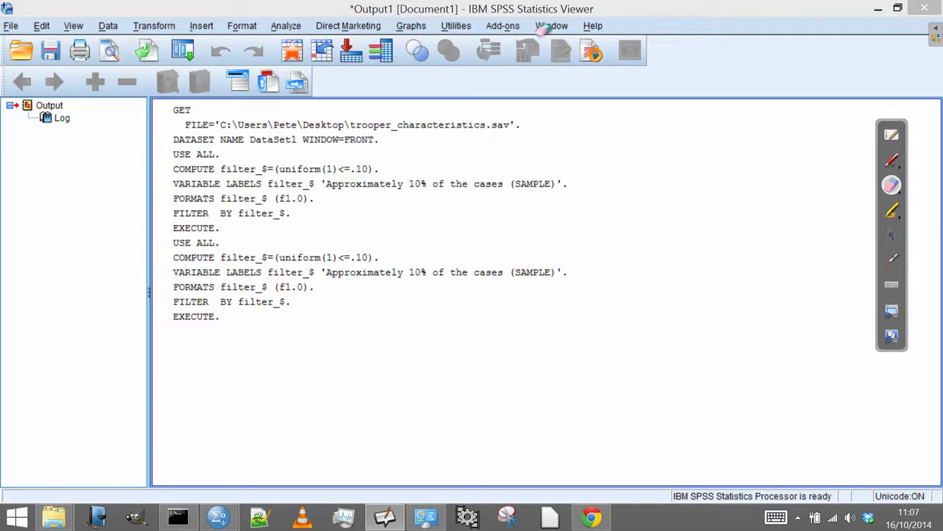
{"action": "left_click", "coordinate": [892, 235]}
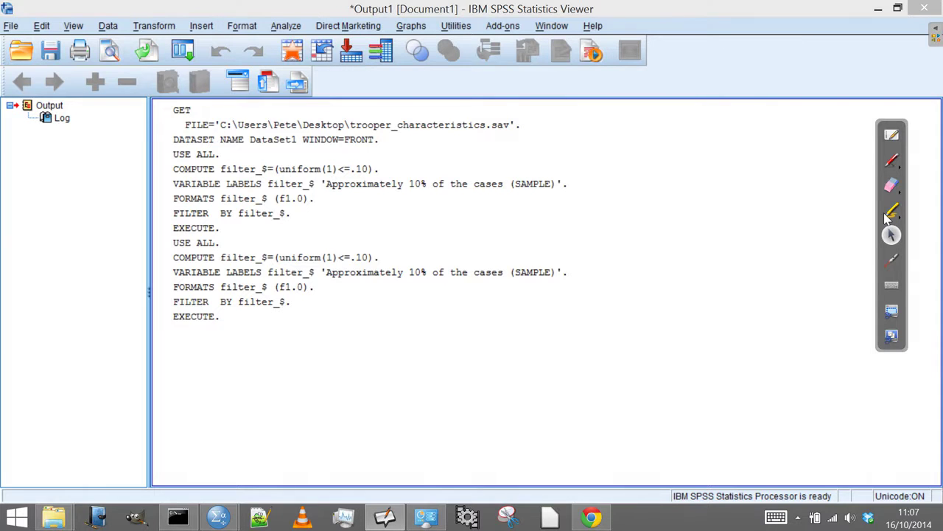
Step: Return to the trooper data and examine which cases the new random sample selects, using the laser pointer
{"action": "left_click", "coordinate": [550, 27]}
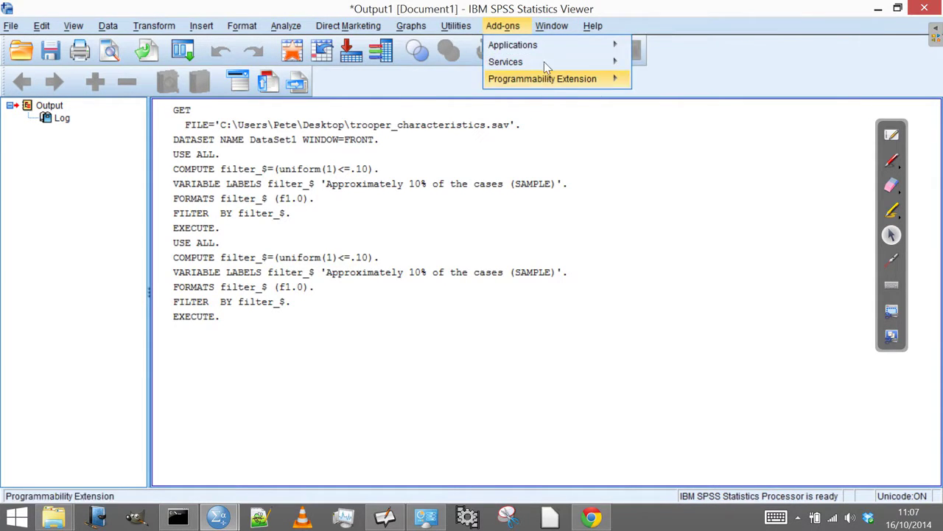
{"action": "left_click", "coordinate": [558, 105]}
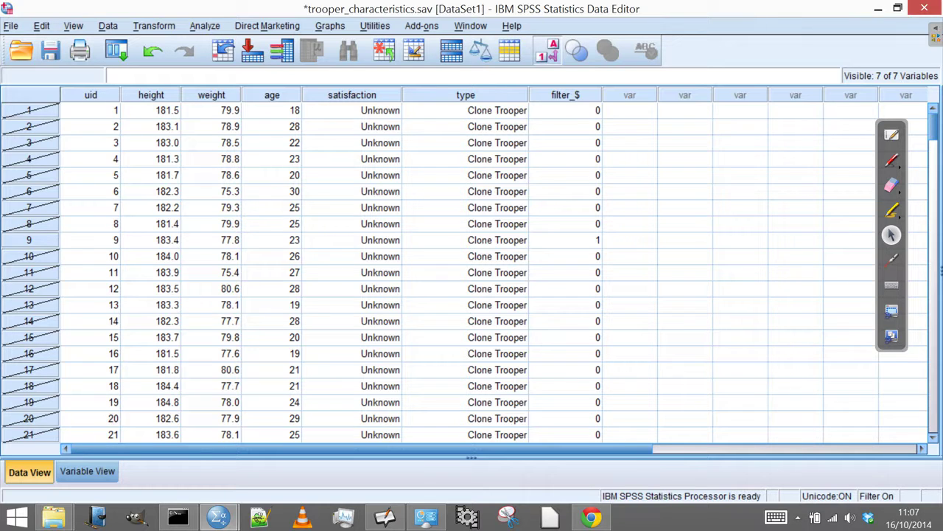
{"action": "left_click", "coordinate": [893, 162]}
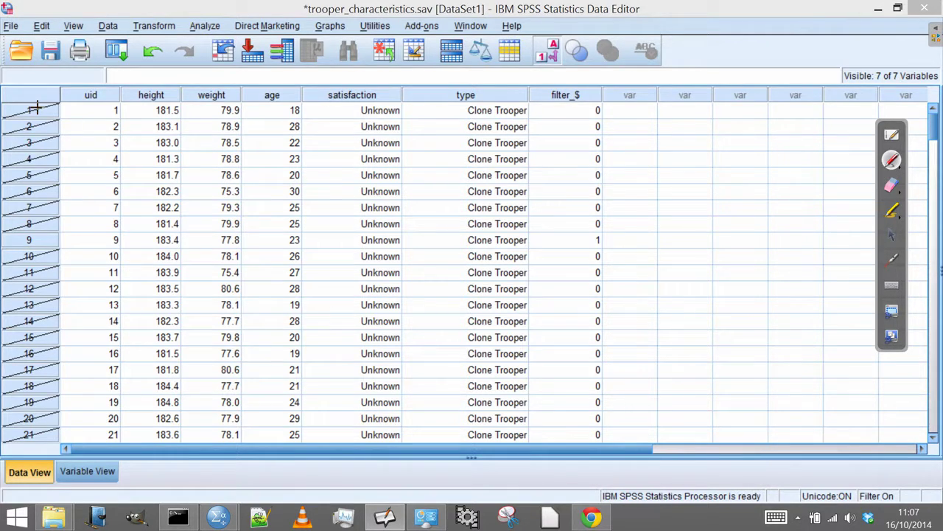
{"action": "left_click", "coordinate": [892, 259]}
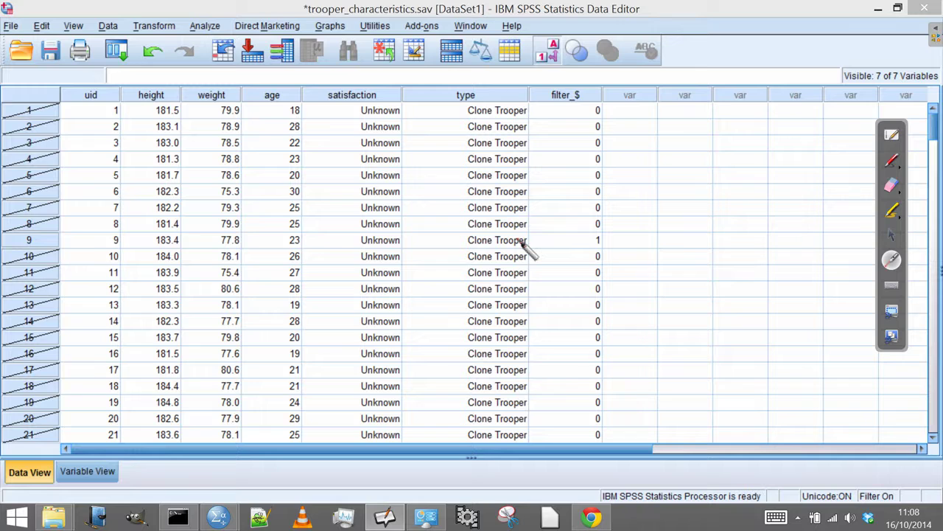
{"action": "left_click", "coordinate": [892, 236]}
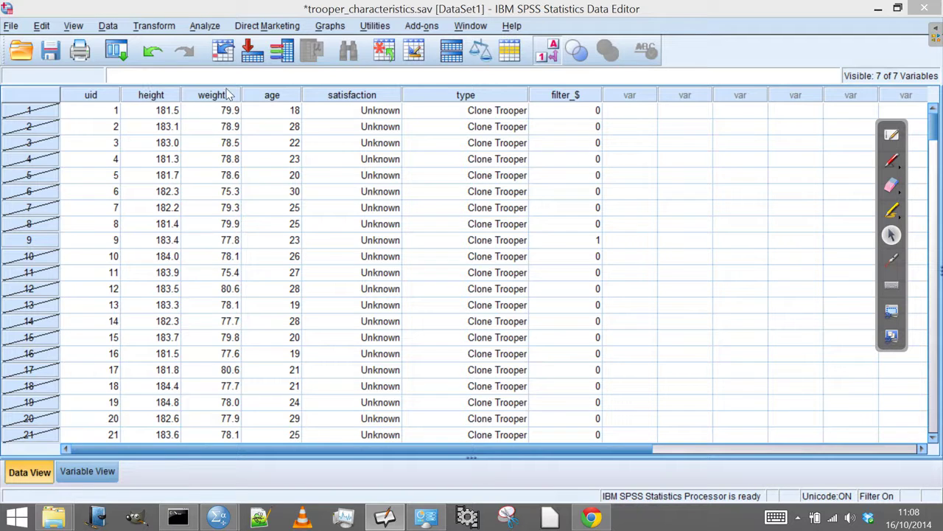
Step: Open the Chart Builder, move it clear of the properties window, and show the Histogram chart types
{"action": "left_click", "coordinate": [325, 28]}
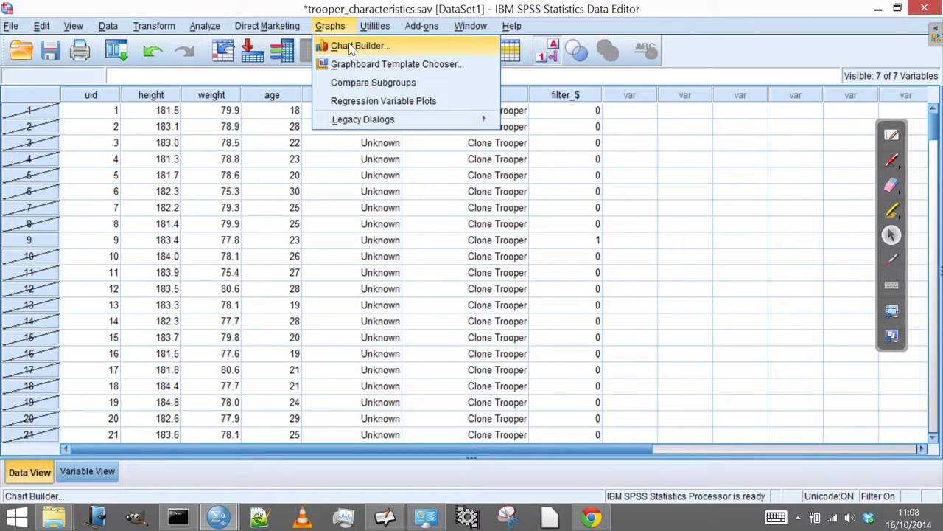
{"action": "left_click", "coordinate": [396, 50]}
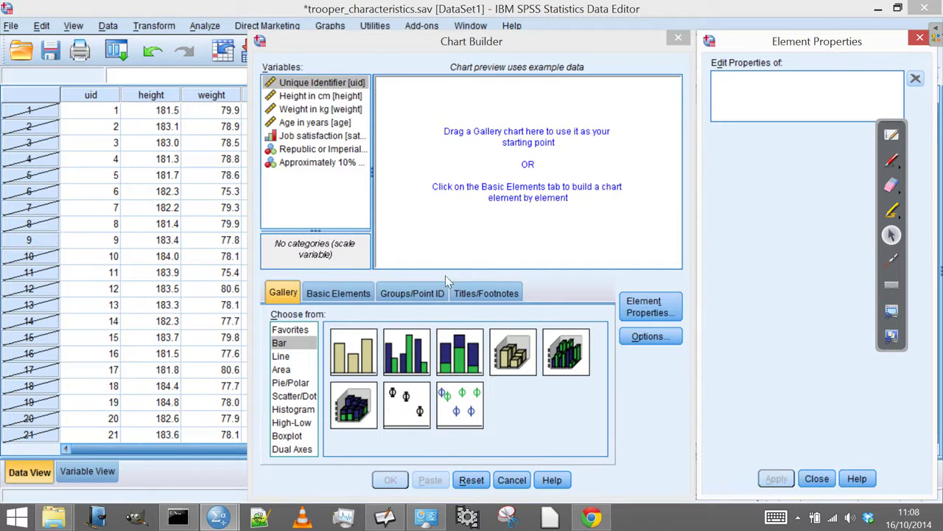
{"action": "mouse_move", "coordinate": [374, 42]}
{"action": "left_mouse_down"}
{"action": "mouse_move", "coordinate": [260, 18]}
{"action": "mouse_move", "coordinate": [349, 14]}
{"action": "mouse_move", "coordinate": [351, 22]}
{"action": "left_mouse_up"}
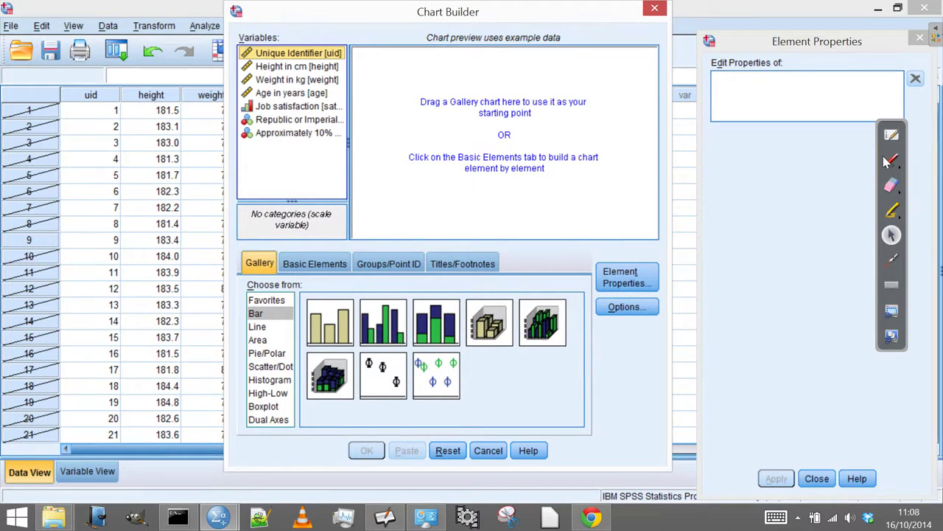
{"action": "left_click", "coordinate": [267, 380]}
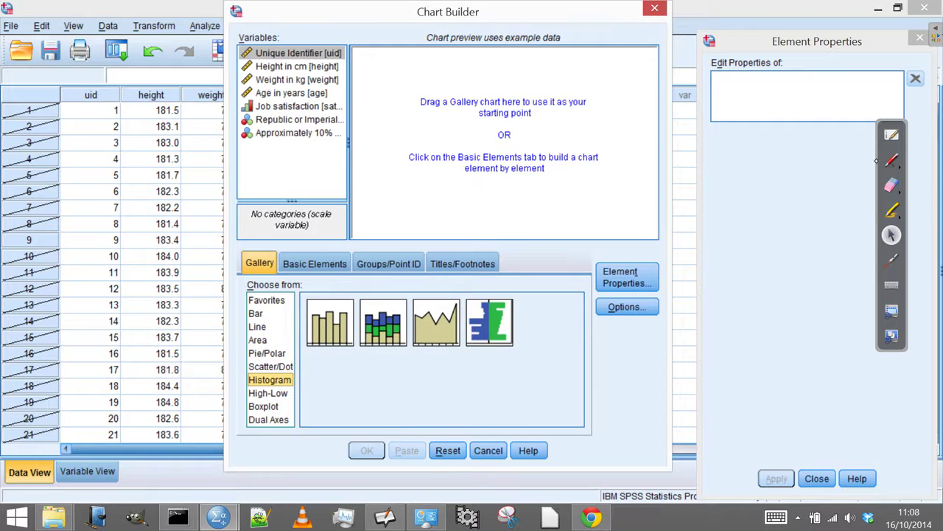
Step: Point out the histogram variants in the chart gallery with the laser pointer
{"action": "left_click", "coordinate": [892, 259]}
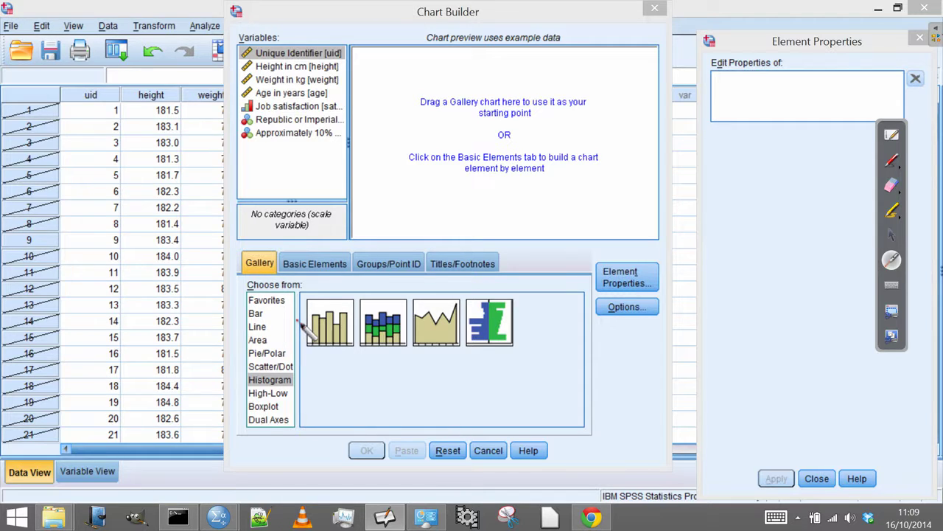
{"action": "left_click", "coordinate": [481, 345]}
{"action": "left_click", "coordinate": [372, 310]}
{"action": "left_click", "coordinate": [501, 332]}
{"action": "left_click", "coordinate": [894, 235]}
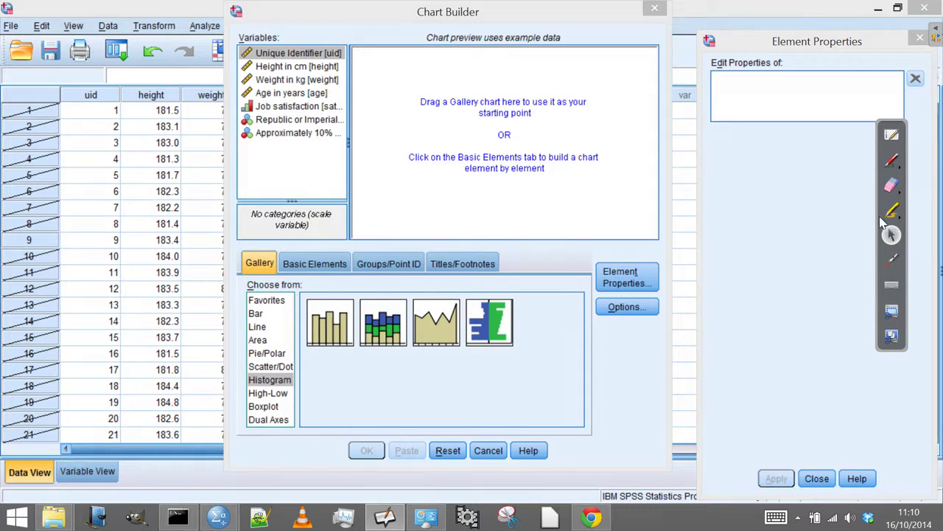
Step: Add the pyramid histogram to the chart preview and assign Height in cm as its distribution variable
{"action": "left_click_drag", "start_coordinate": [496, 321], "coordinate": [488, 132]}
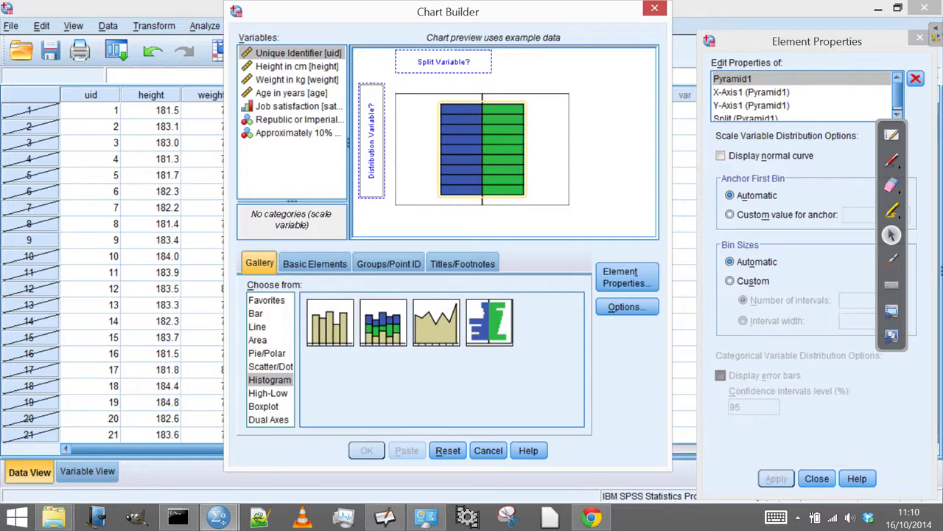
{"action": "left_click", "coordinate": [296, 79], "text": "shift"}
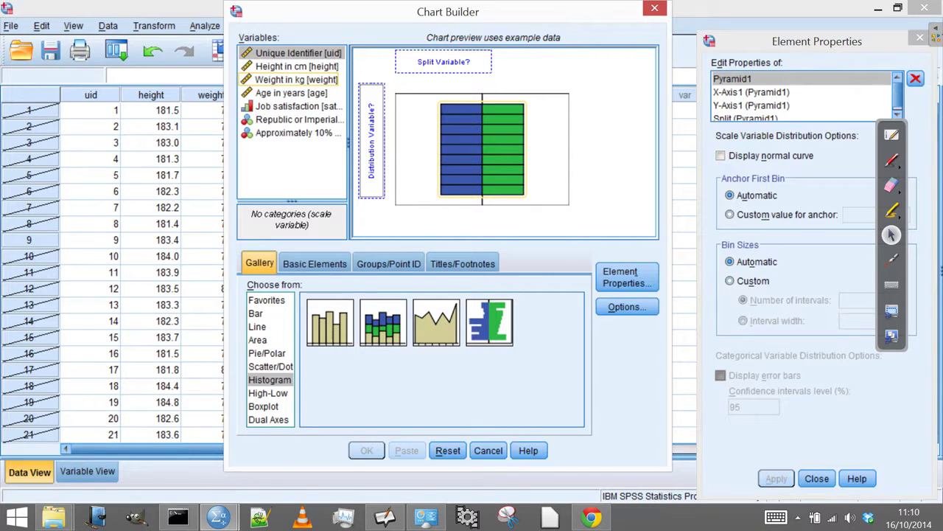
{"action": "left_click", "coordinate": [272, 67], "text": "shift"}
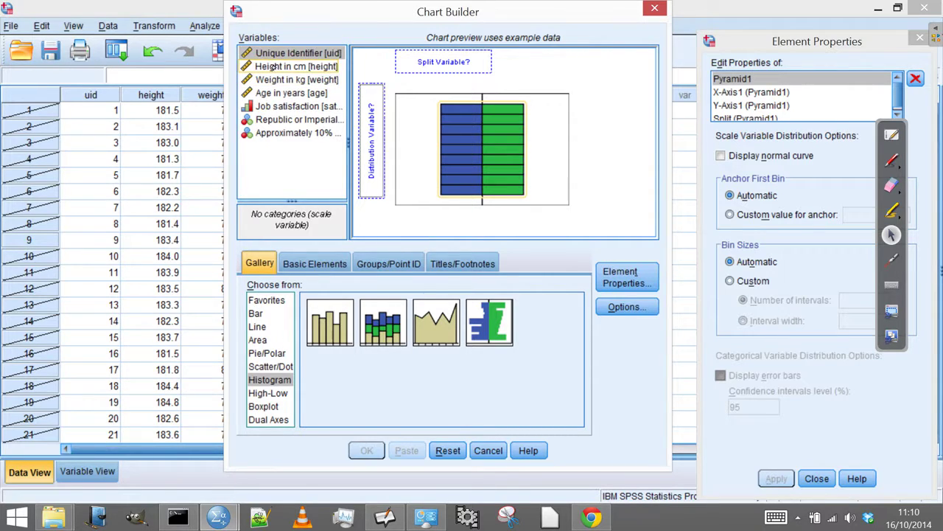
{"action": "left_click_drag", "start_coordinate": [271, 66], "coordinate": [376, 140]}
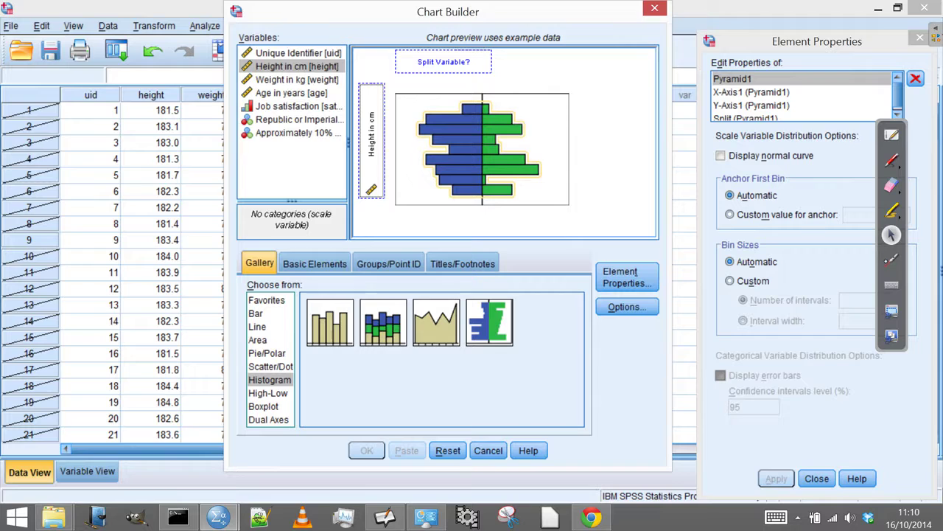
Step: Split the pyramid histogram by Republic or Imperial Trooper, generate the chart, and bring it into view in the output
{"action": "left_click", "coordinate": [891, 259]}
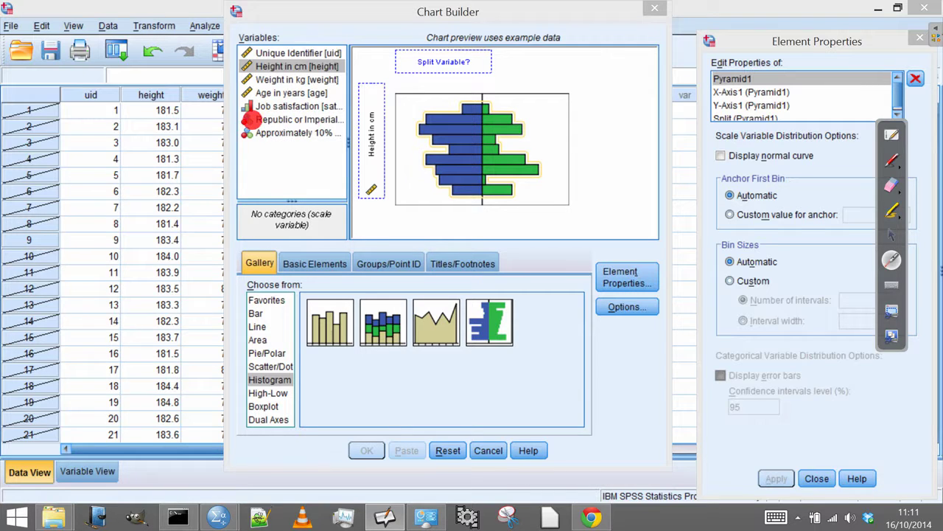
{"action": "left_click", "coordinate": [894, 232]}
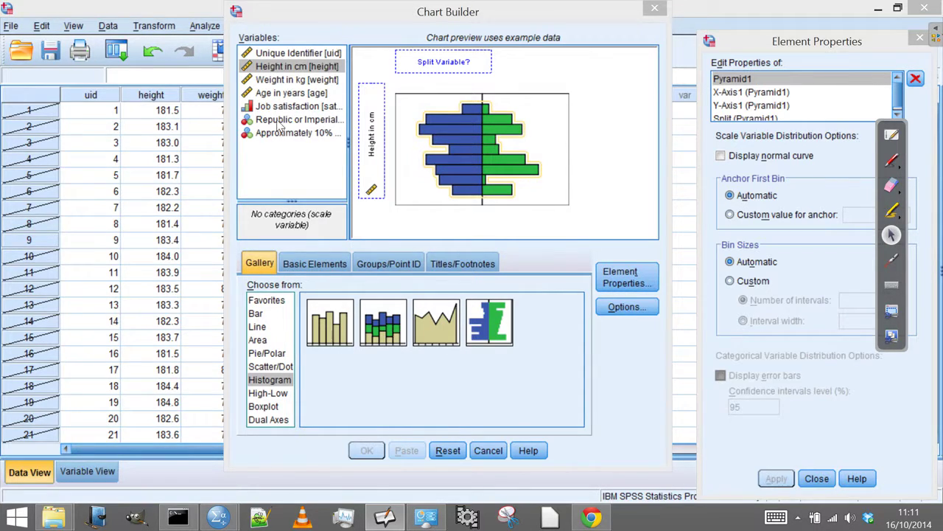
{"action": "mouse_move", "coordinate": [301, 124]}
{"action": "left_mouse_down"}
{"action": "mouse_move", "coordinate": [368, 124]}
{"action": "mouse_move", "coordinate": [431, 65]}
{"action": "mouse_move", "coordinate": [444, 66]}
{"action": "left_mouse_up"}
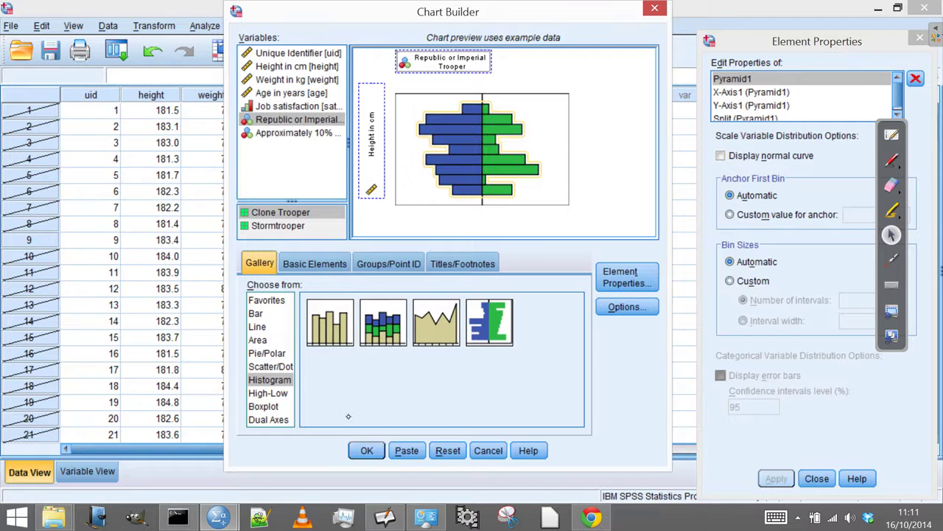
{"action": "left_click", "coordinate": [367, 451]}
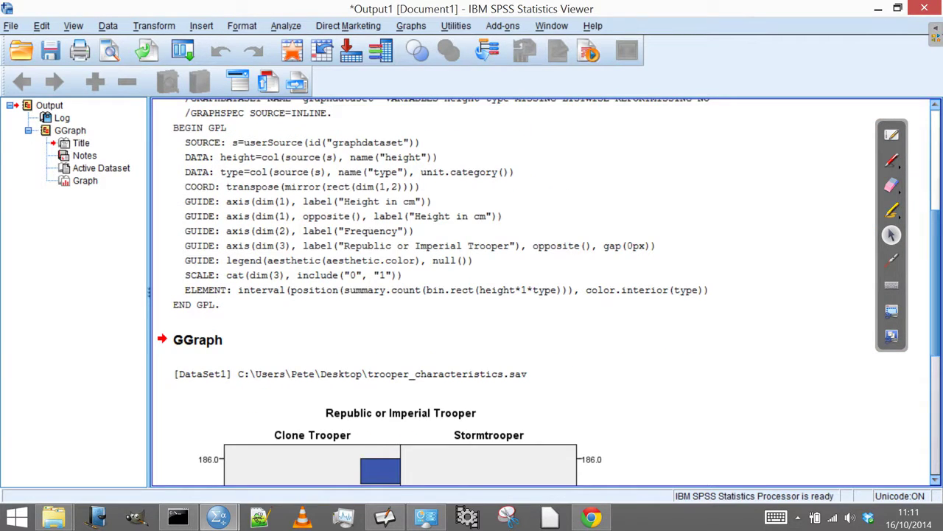
{"action": "left_click_drag", "start_coordinate": [934, 284], "coordinate": [934, 400]}
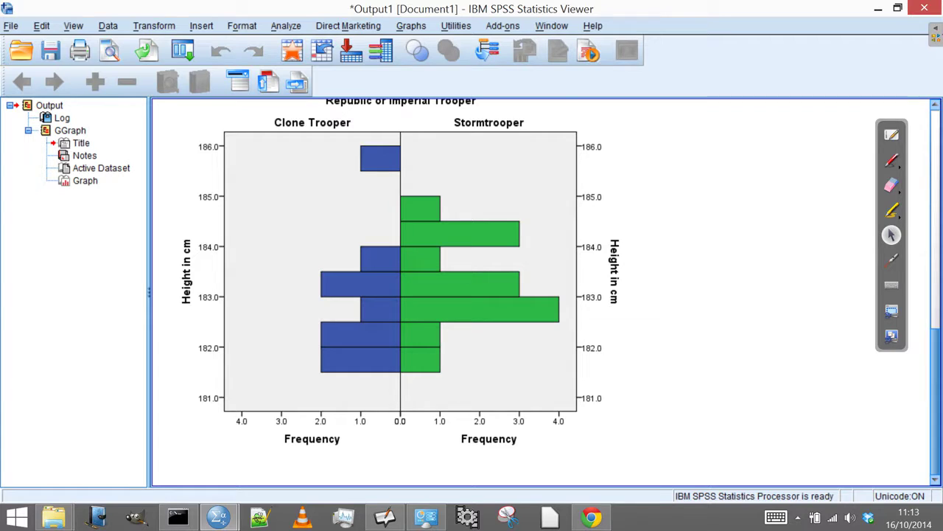
Step: Reopen the Chart Builder, shift the Element Properties window, and point out the Element Properties control with the laser pointer
{"action": "left_click", "coordinate": [411, 25]}
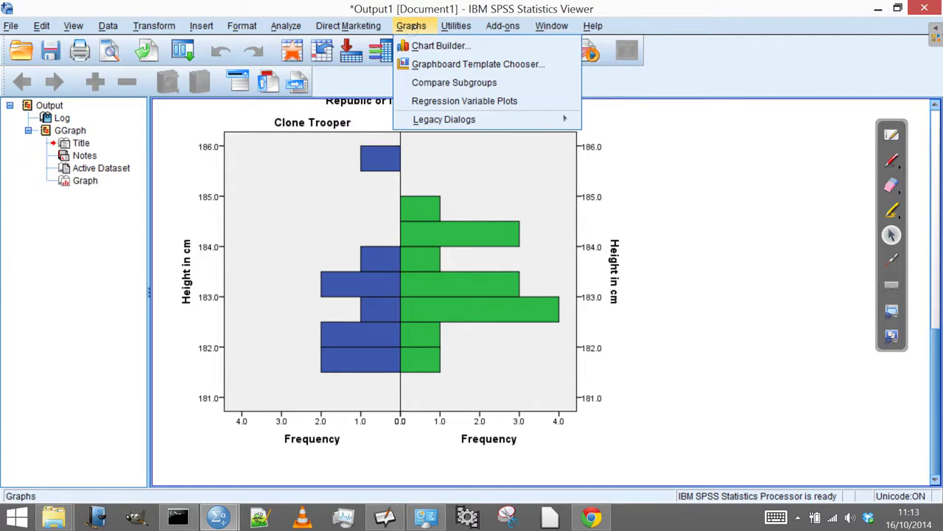
{"action": "left_click", "coordinate": [447, 43]}
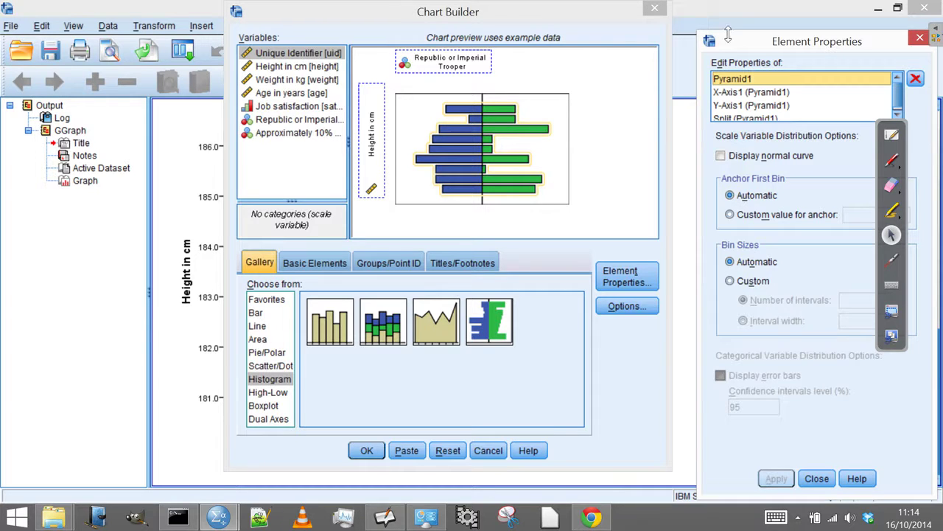
{"action": "left_click_drag", "start_coordinate": [757, 45], "coordinate": [737, 24]}
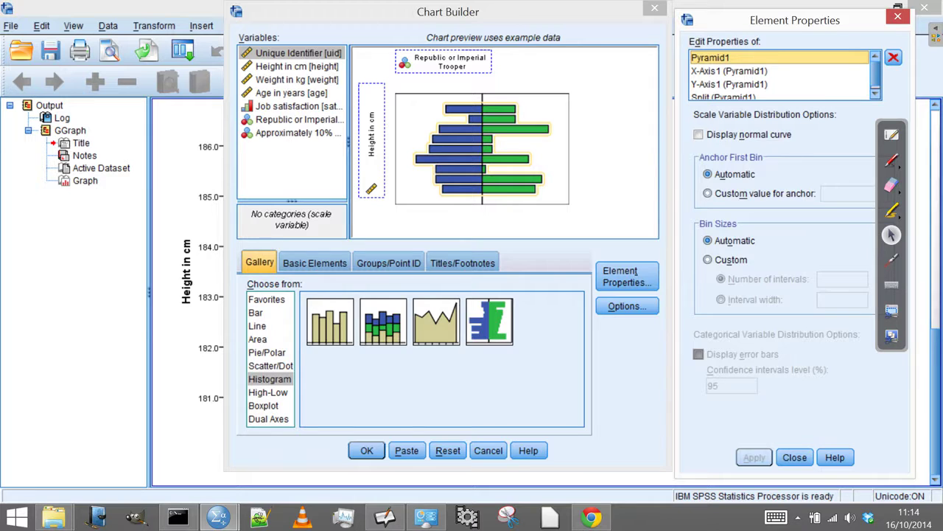
{"action": "left_click", "coordinate": [618, 274]}
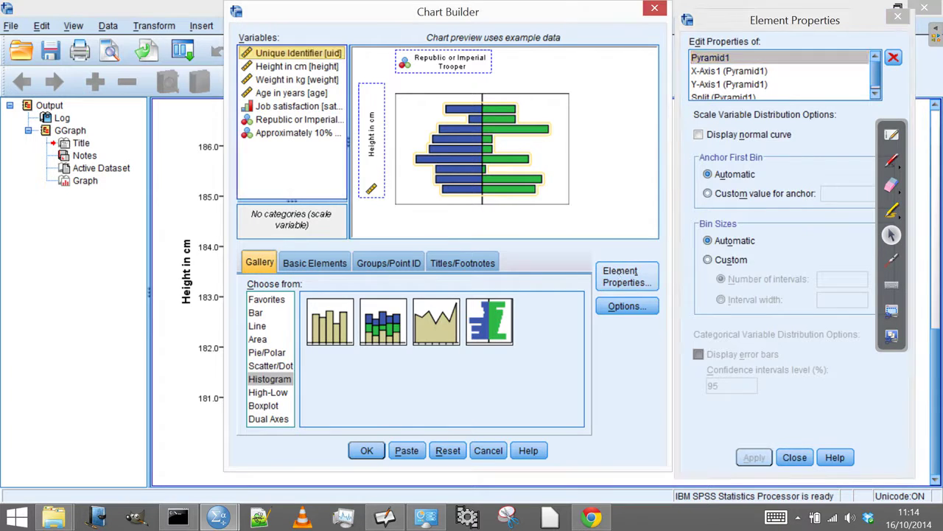
{"action": "left_click", "coordinate": [621, 272]}
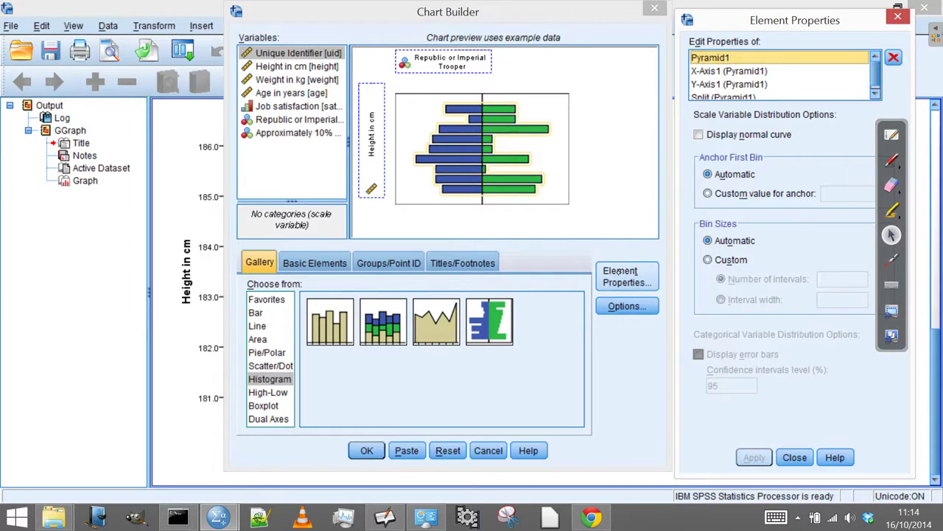
{"action": "left_click", "coordinate": [892, 260]}
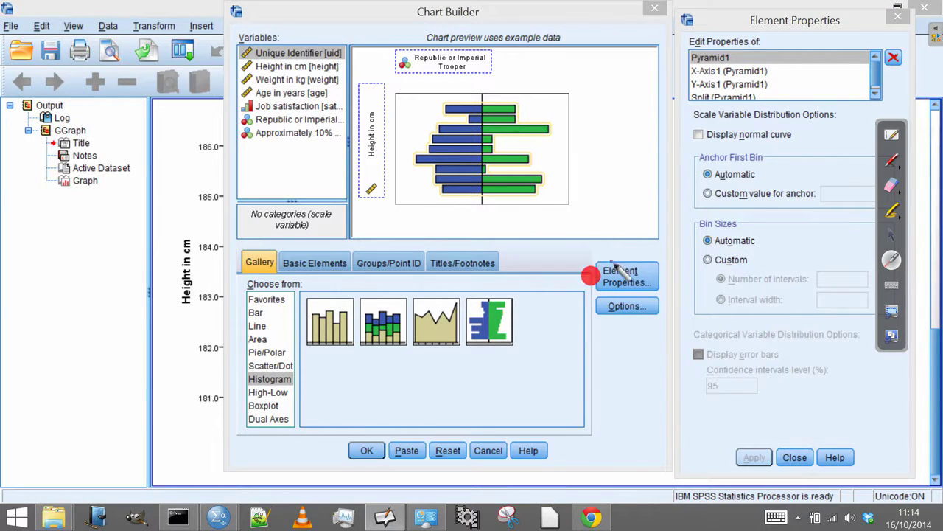
{"action": "left_click", "coordinate": [892, 234]}
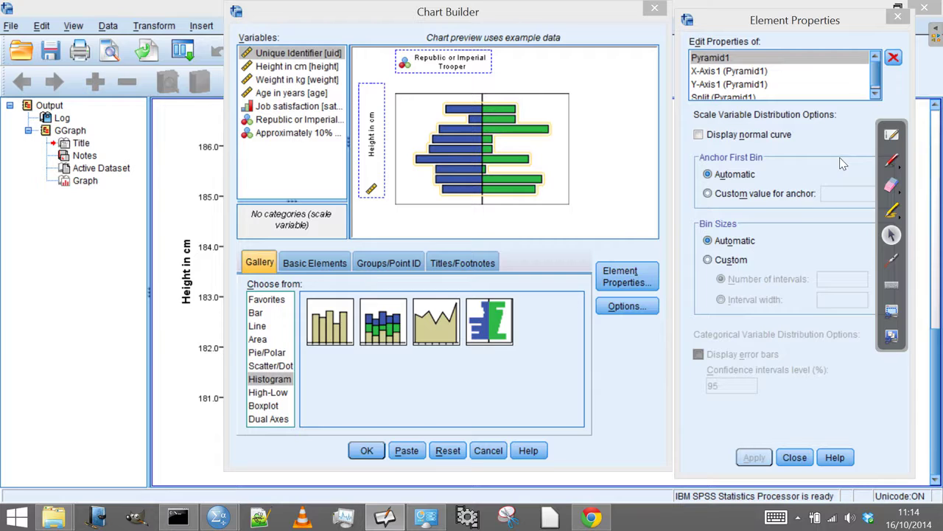
Step: Apply the Display normal curve option to the pyramid histogram, generate the chart, and bring it into view
{"action": "left_click", "coordinate": [696, 135]}
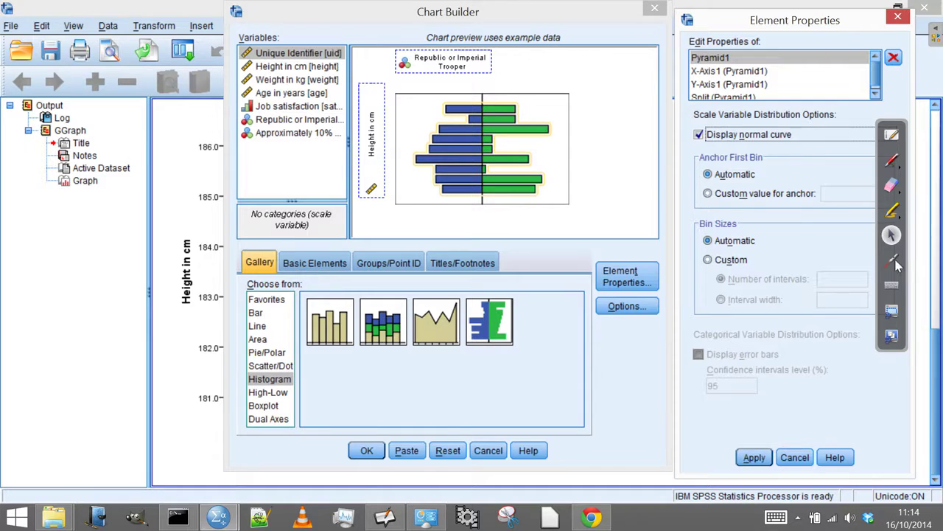
{"action": "left_click", "coordinate": [893, 262]}
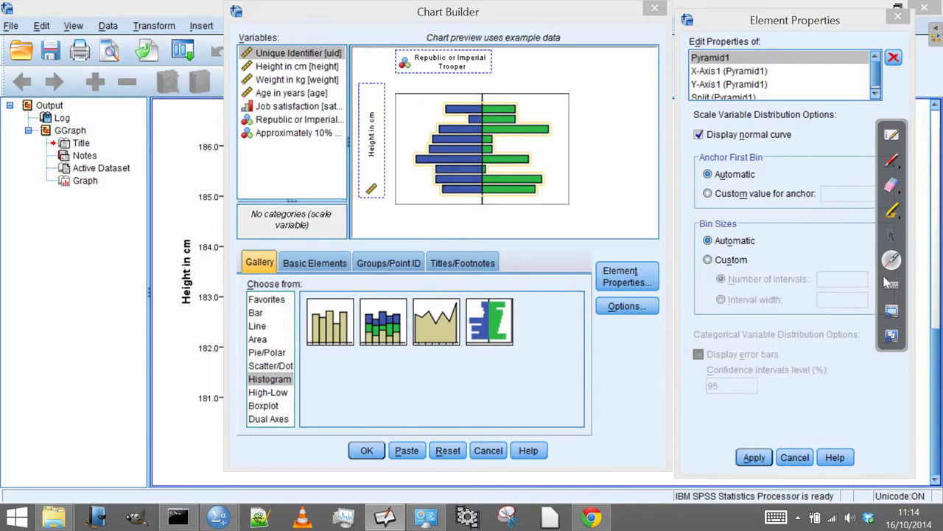
{"action": "left_click", "coordinate": [892, 235]}
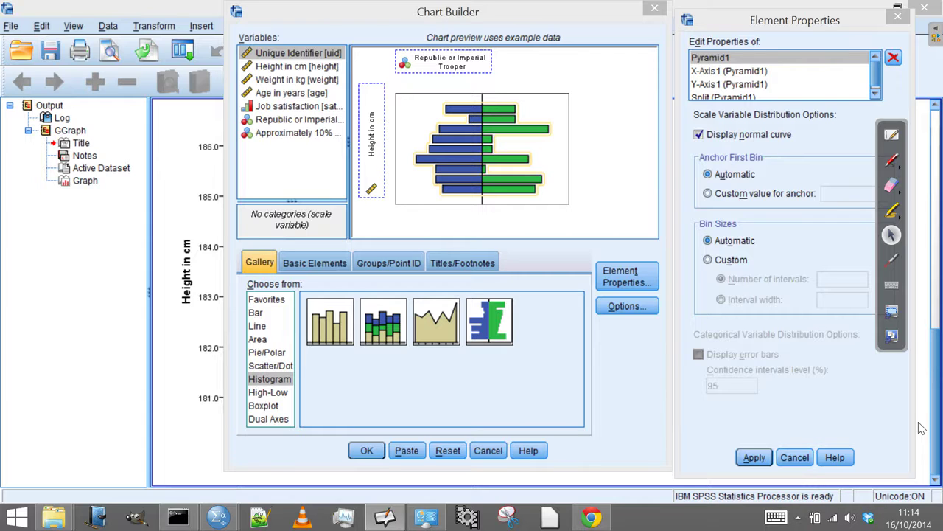
{"action": "left_click", "coordinate": [752, 457]}
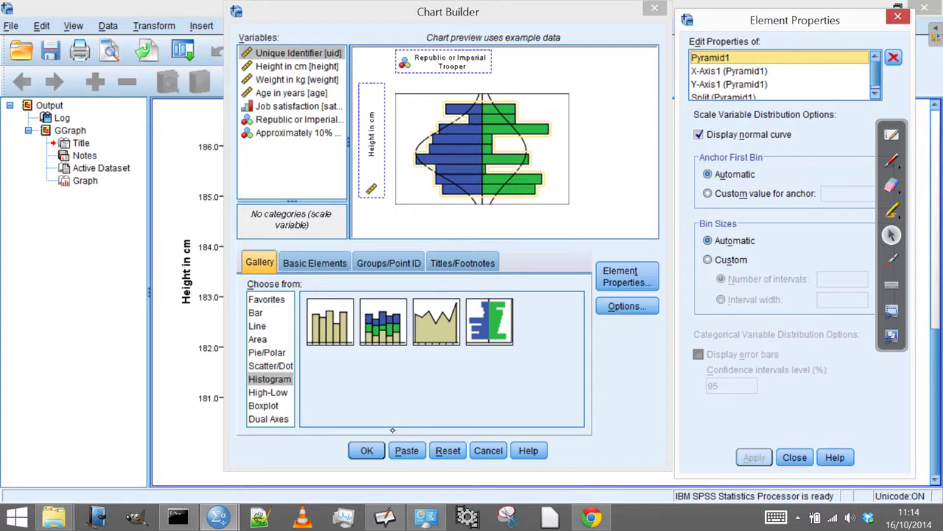
{"action": "left_click", "coordinate": [379, 476]}
{"action": "key", "text": "Return"}
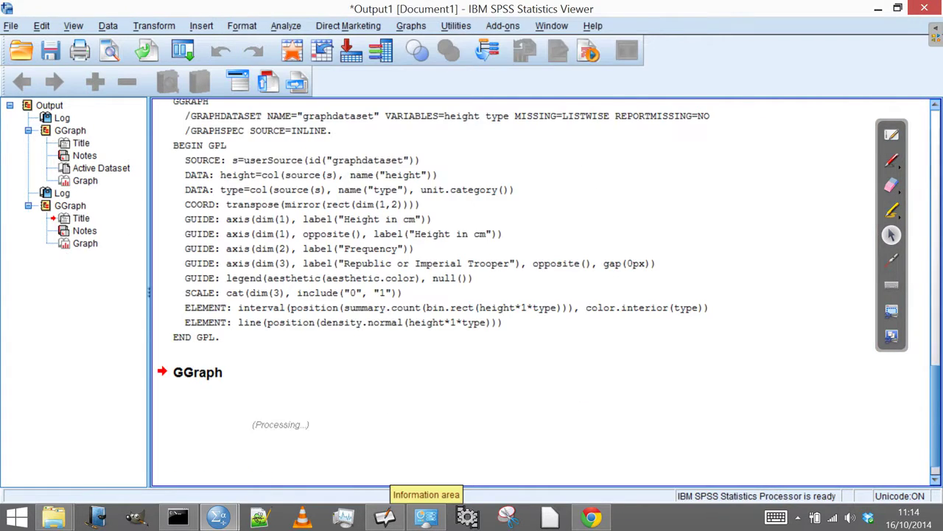
{"action": "scroll", "coordinate": [920, 371], "scroll_direction": "down", "scroll_amount": 5}
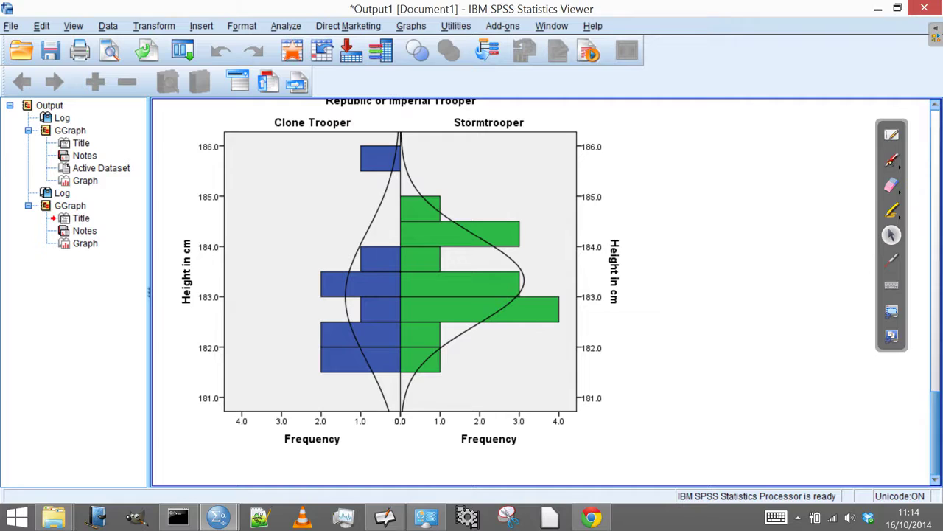
Step: Outline the Clone Trooper and Stormtrooper halves of the chart in red pen and circle the Stormtrooper Frequency label
{"action": "left_click", "coordinate": [892, 159]}
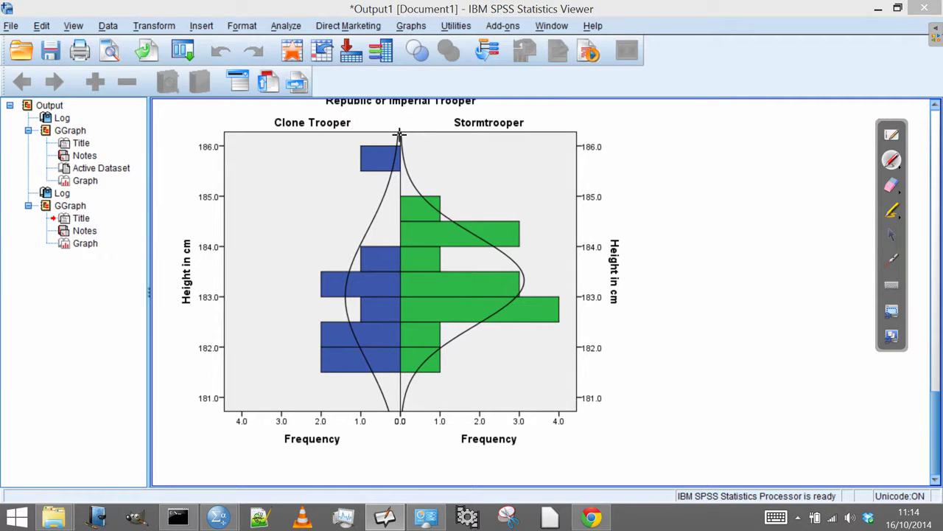
{"action": "mouse_move", "coordinate": [396, 142]}
{"action": "left_mouse_down"}
{"action": "mouse_move", "coordinate": [404, 408]}
{"action": "mouse_move", "coordinate": [340, 406]}
{"action": "mouse_move", "coordinate": [321, 229]}
{"action": "mouse_move", "coordinate": [325, 181]}
{"action": "mouse_move", "coordinate": [401, 137]}
{"action": "mouse_move", "coordinate": [418, 399]}
{"action": "mouse_move", "coordinate": [526, 381]}
{"action": "mouse_move", "coordinate": [538, 309]}
{"action": "mouse_move", "coordinate": [527, 159]}
{"action": "mouse_move", "coordinate": [402, 152]}
{"action": "left_mouse_up"}
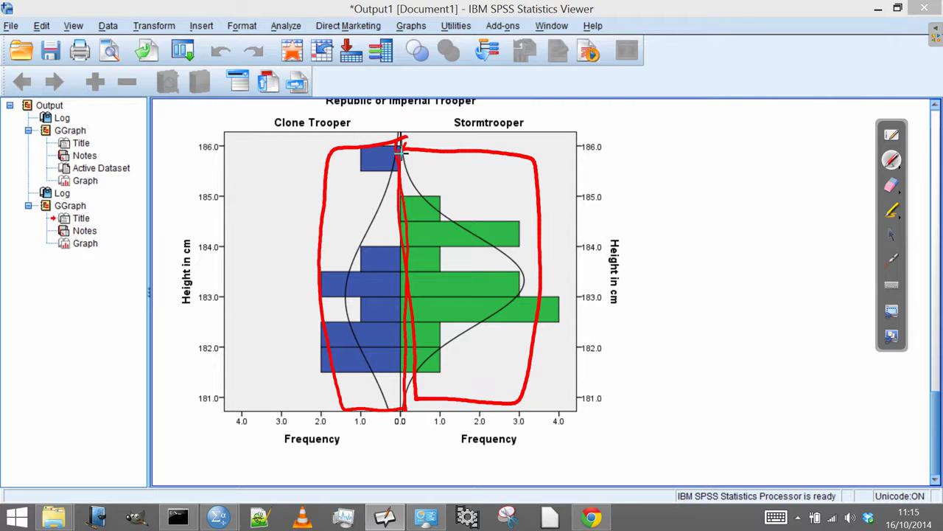
{"action": "left_click_drag", "start_coordinate": [501, 428], "coordinate": [438, 439]}
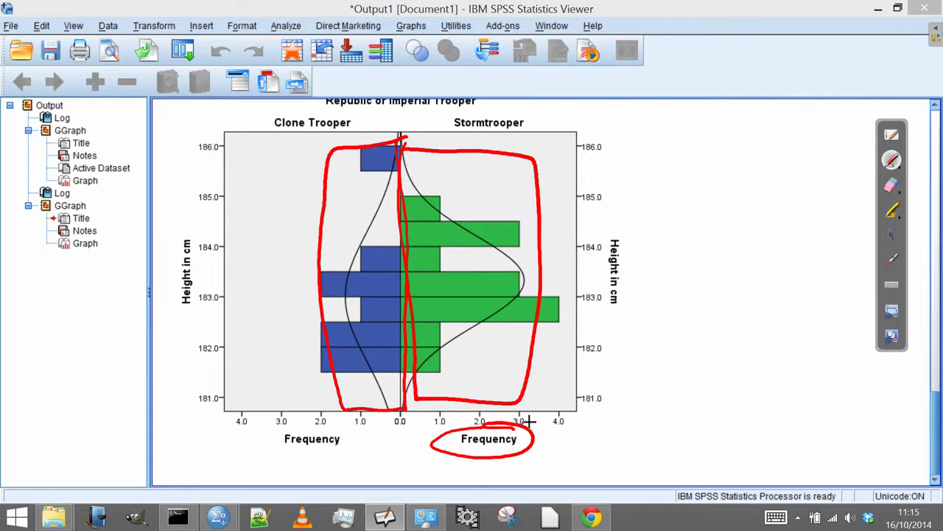
Step: Mark the end of the longest Stormtrooper bar, the lowest Clone Trooper bar's frequency, and the area under the Clone Trooper axis in red pen
{"action": "left_click_drag", "start_coordinate": [561, 298], "coordinate": [560, 323]}
{"action": "left_click", "coordinate": [321, 380]}
{"action": "left_click_drag", "start_coordinate": [321, 395], "coordinate": [322, 417]}
{"action": "mouse_move", "coordinate": [318, 363]}
{"action": "left_mouse_down"}
{"action": "mouse_move", "coordinate": [312, 426]}
{"action": "mouse_move", "coordinate": [317, 355]}
{"action": "mouse_move", "coordinate": [318, 429]}
{"action": "mouse_move", "coordinate": [310, 361]}
{"action": "left_mouse_up"}
{"action": "left_click_drag", "start_coordinate": [331, 470], "coordinate": [210, 459]}
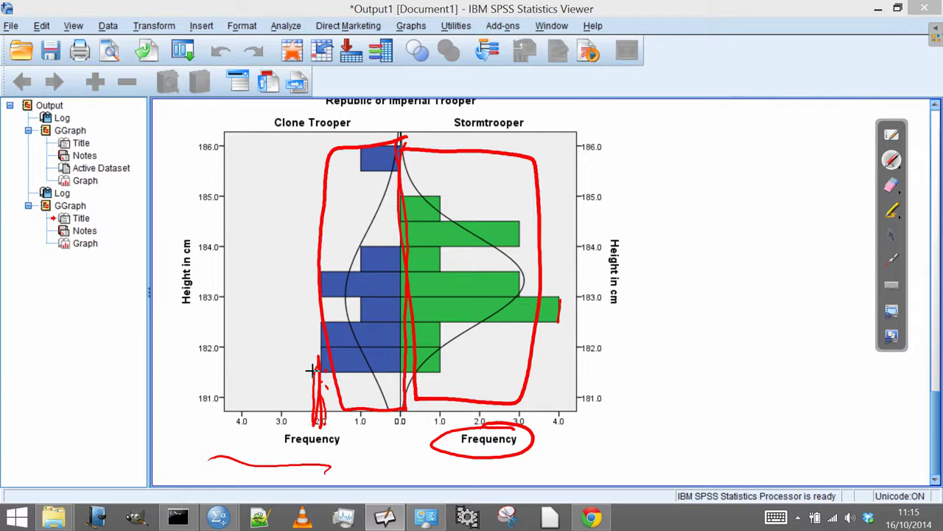
Step: Draw red lines from the lowest Clone Trooper bar's edges to the height axis and mark both normal curve peaks
{"action": "left_click_drag", "start_coordinate": [320, 347], "coordinate": [197, 348]}
{"action": "left_click_drag", "start_coordinate": [323, 373], "coordinate": [209, 371]}
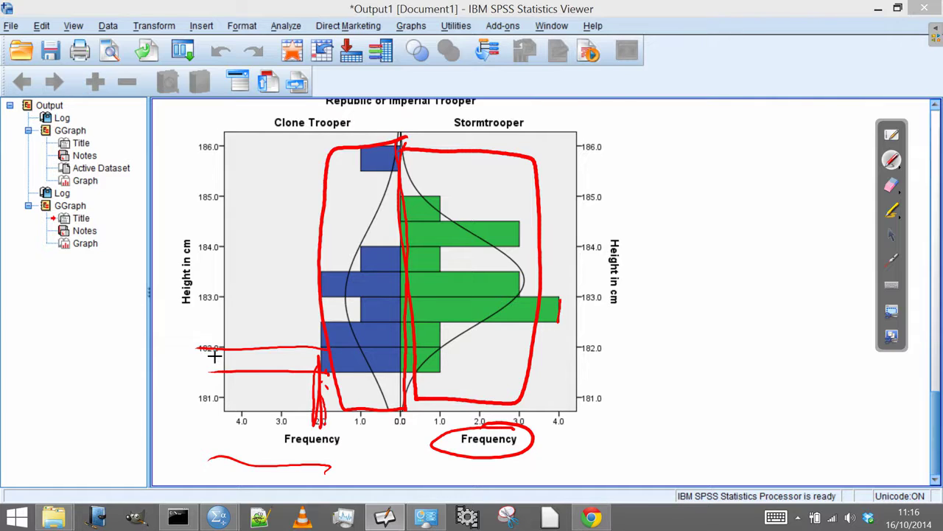
{"action": "left_click_drag", "start_coordinate": [357, 292], "coordinate": [324, 292]}
{"action": "left_click_drag", "start_coordinate": [507, 280], "coordinate": [539, 284]}
{"action": "left_click", "coordinate": [895, 235]}
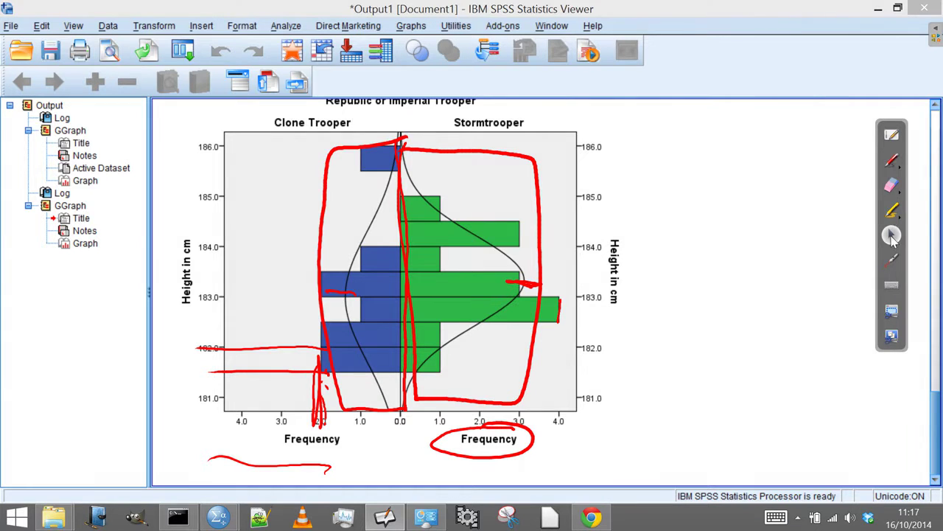
Step: Reopen the Chart Builder, erase all red ink annotations from the screen, and return to the normal pointer
{"action": "left_click", "coordinate": [411, 27]}
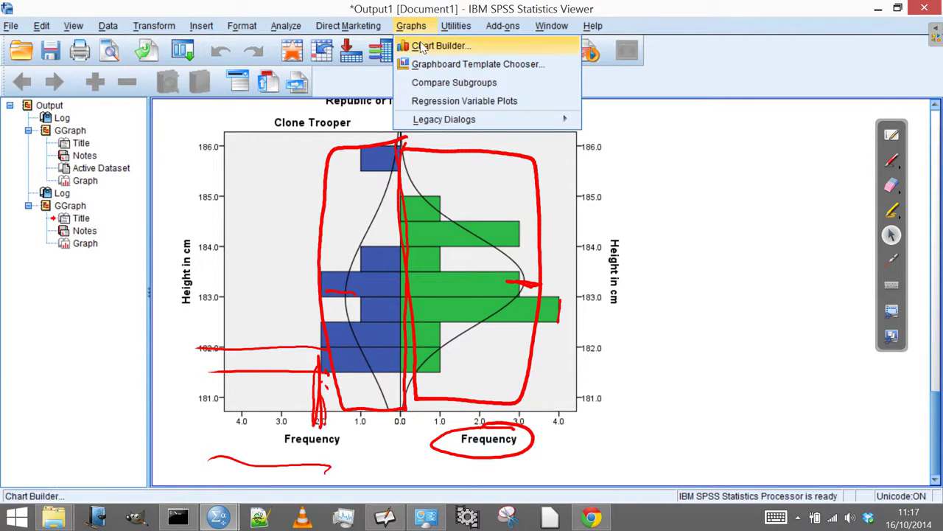
{"action": "left_click", "coordinate": [434, 47]}
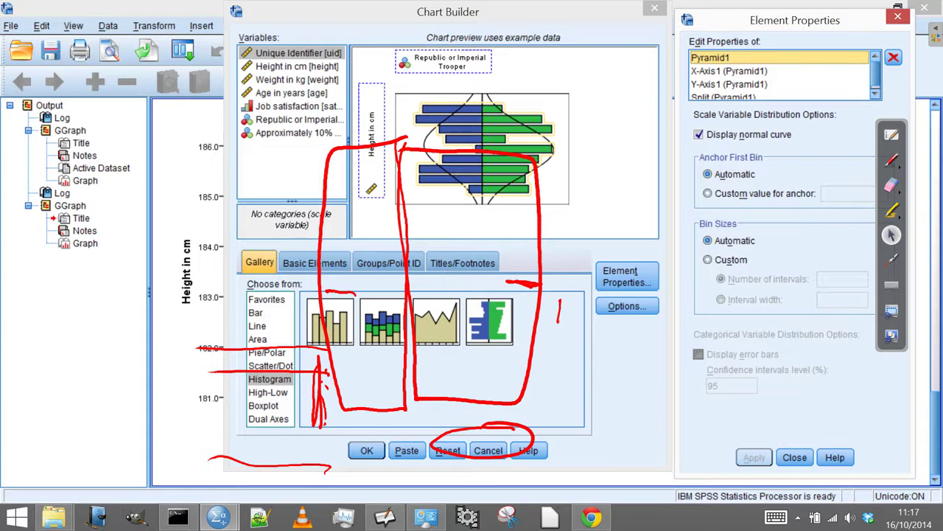
{"action": "left_click", "coordinate": [891, 185]}
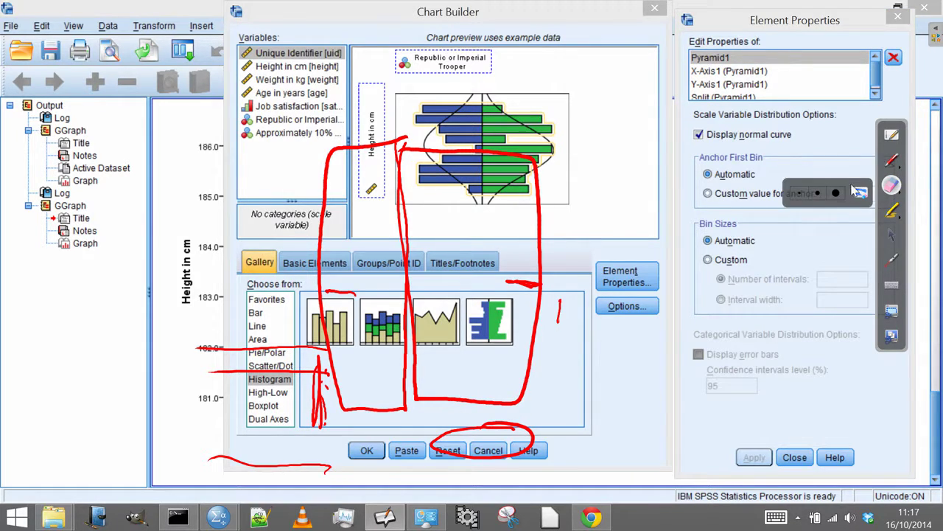
{"action": "left_click", "coordinate": [863, 194]}
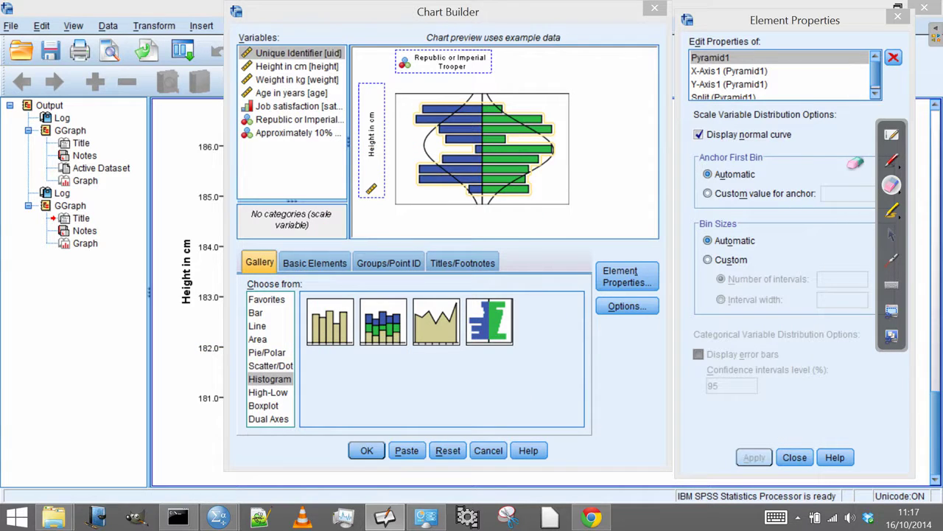
{"action": "left_click", "coordinate": [892, 233]}
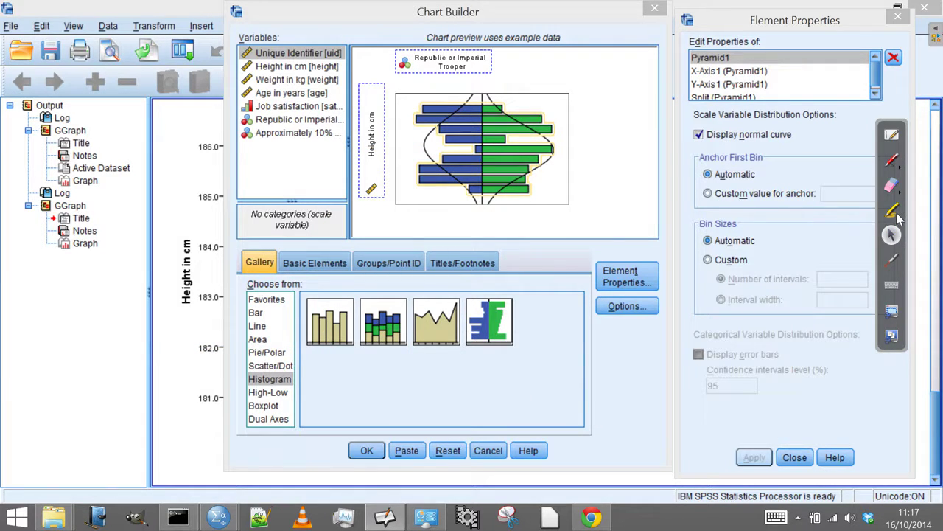
Step: Replace the pyramid chart in the preview with a simple histogram and assign Height in cm to its x-axis
{"action": "mouse_move", "coordinate": [332, 325]}
{"action": "left_mouse_down"}
{"action": "mouse_move", "coordinate": [362, 383]}
{"action": "mouse_move", "coordinate": [358, 344]}
{"action": "mouse_move", "coordinate": [332, 344]}
{"action": "mouse_move", "coordinate": [472, 213]}
{"action": "mouse_move", "coordinate": [498, 143]}
{"action": "left_mouse_up"}
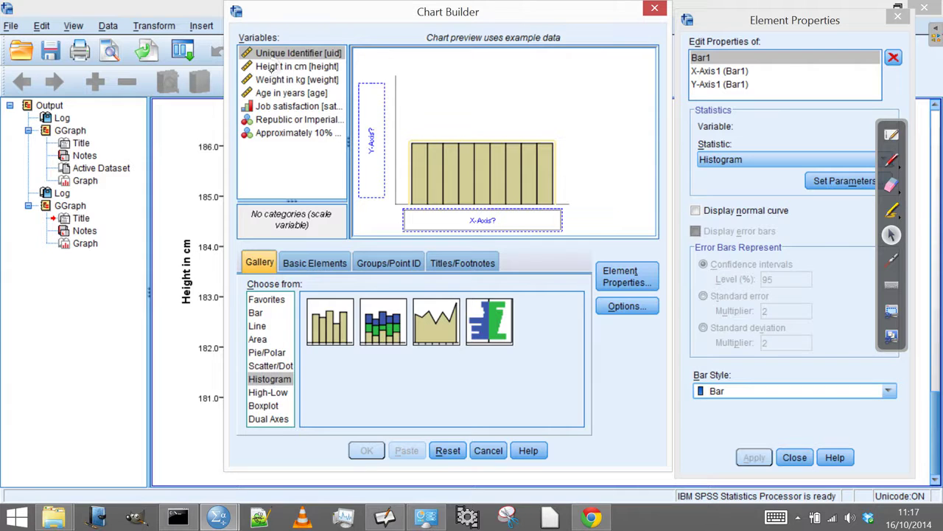
{"action": "left_click_drag", "start_coordinate": [271, 66], "coordinate": [400, 124]}
{"action": "right_click", "coordinate": [293, 67]}
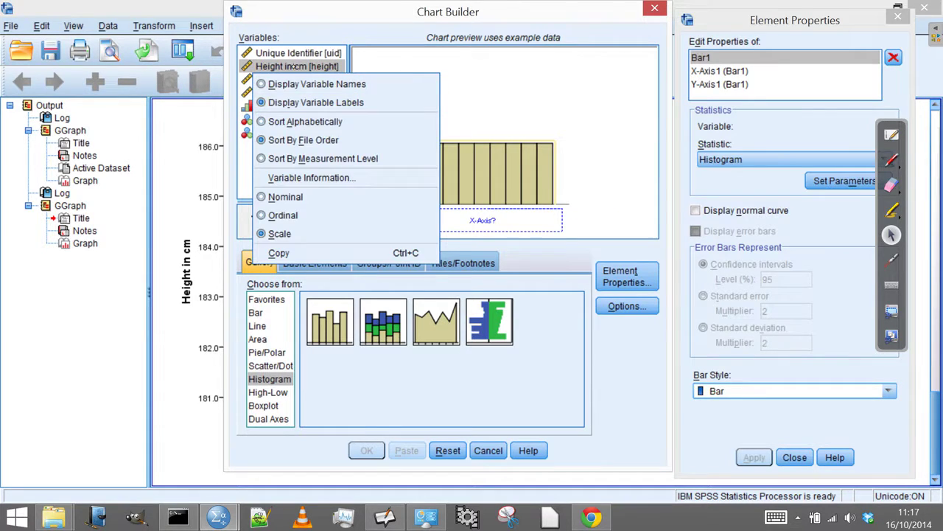
{"action": "left_click", "coordinate": [298, 67]}
{"action": "left_click_drag", "start_coordinate": [288, 66], "coordinate": [462, 206]}
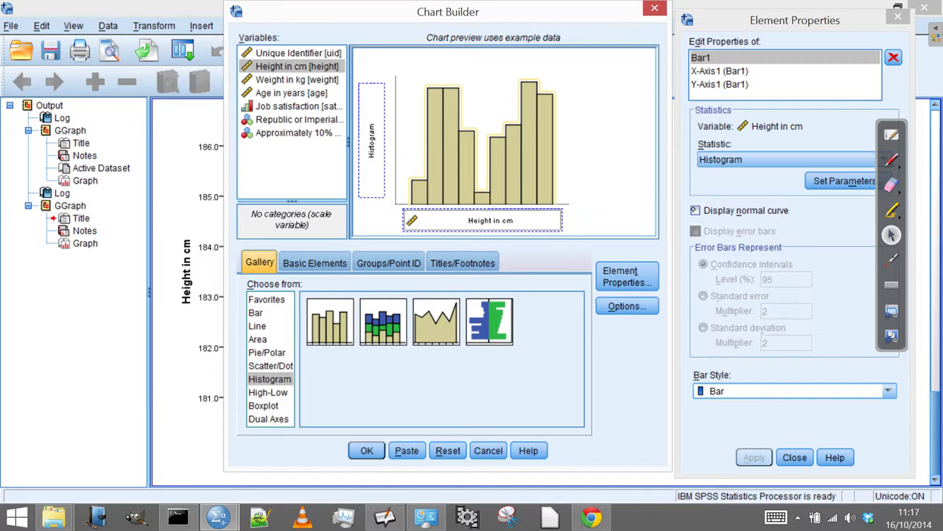
Step: Select Display normal curve for the simple histogram of height and generate the chart
{"action": "left_click", "coordinate": [698, 210]}
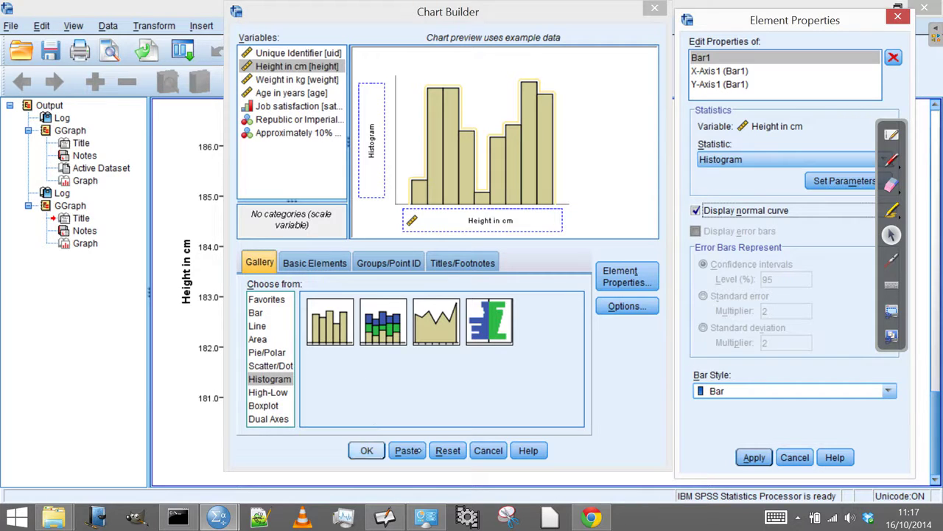
{"action": "left_click", "coordinate": [366, 450]}
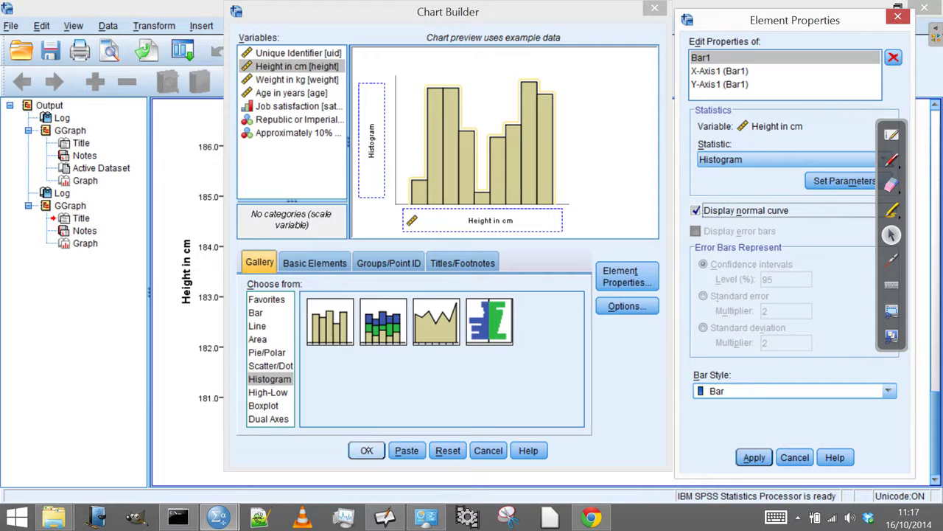
{"action": "left_click", "coordinate": [366, 450]}
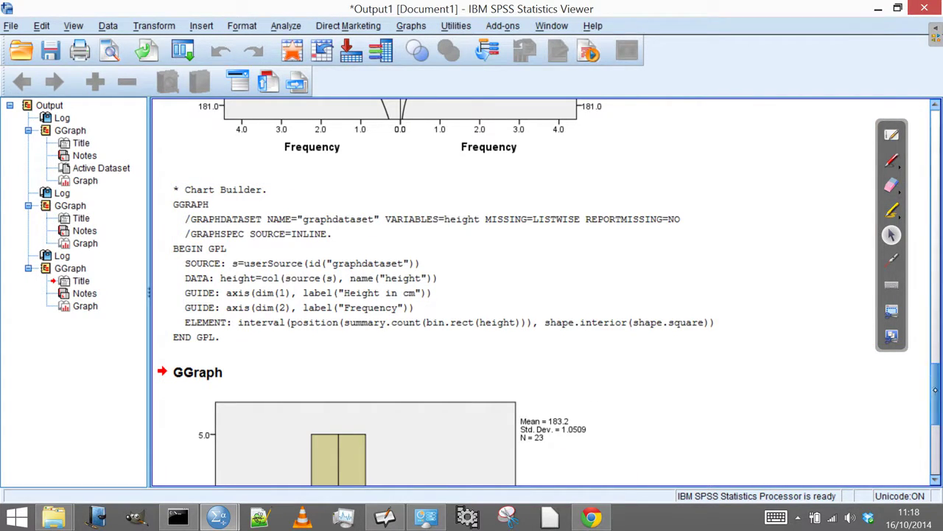
Step: Examine the simple histogram of height and check which editing options the chart offers
{"action": "left_click_drag", "start_coordinate": [937, 395], "coordinate": [934, 451]}
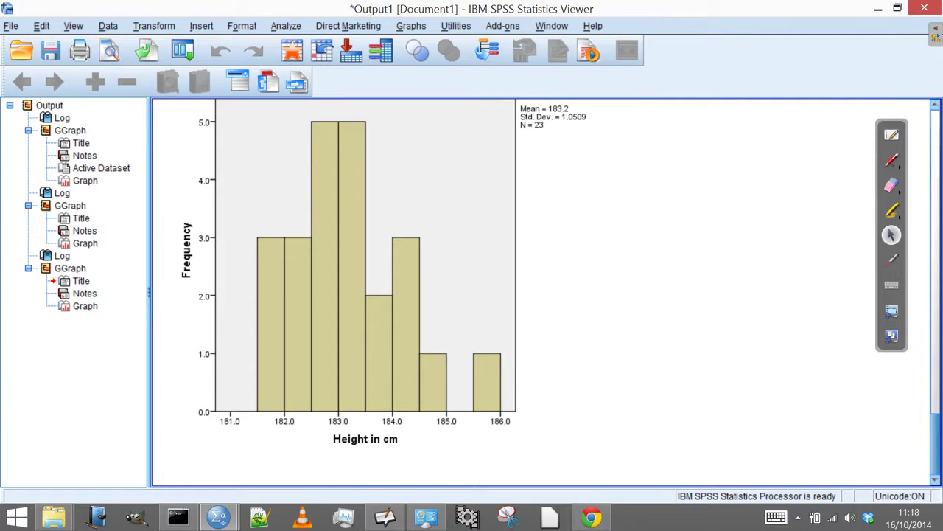
{"action": "left_click", "coordinate": [466, 391]}
{"action": "left_click", "coordinate": [402, 265]}
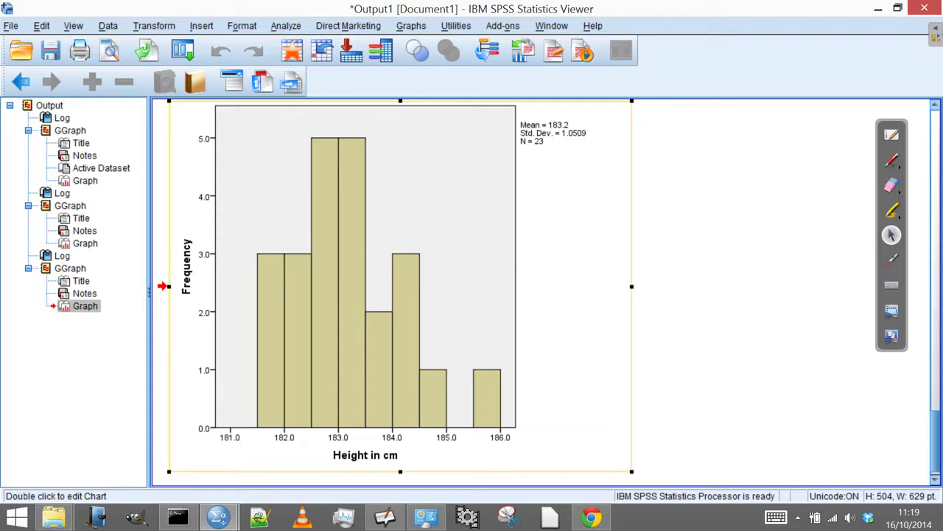
{"action": "right_click", "coordinate": [554, 317]}
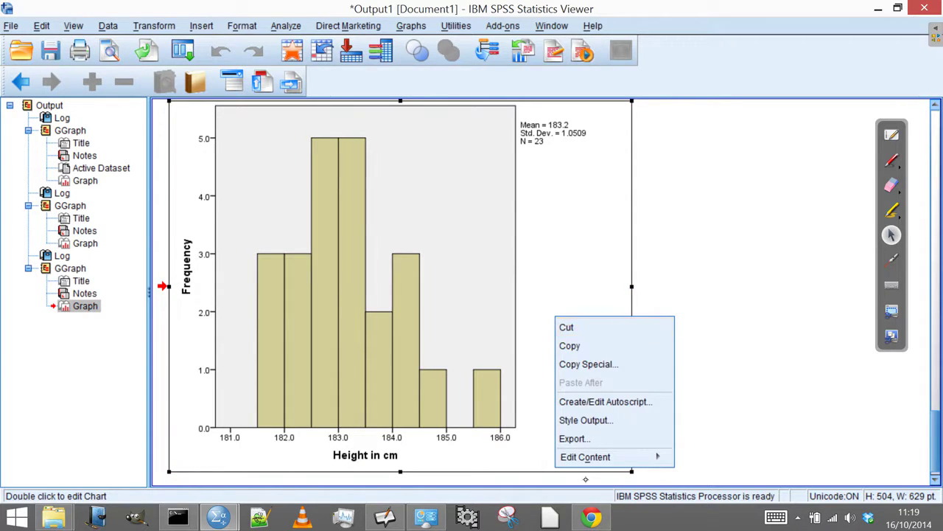
{"action": "mouse_move", "coordinate": [605, 457]}
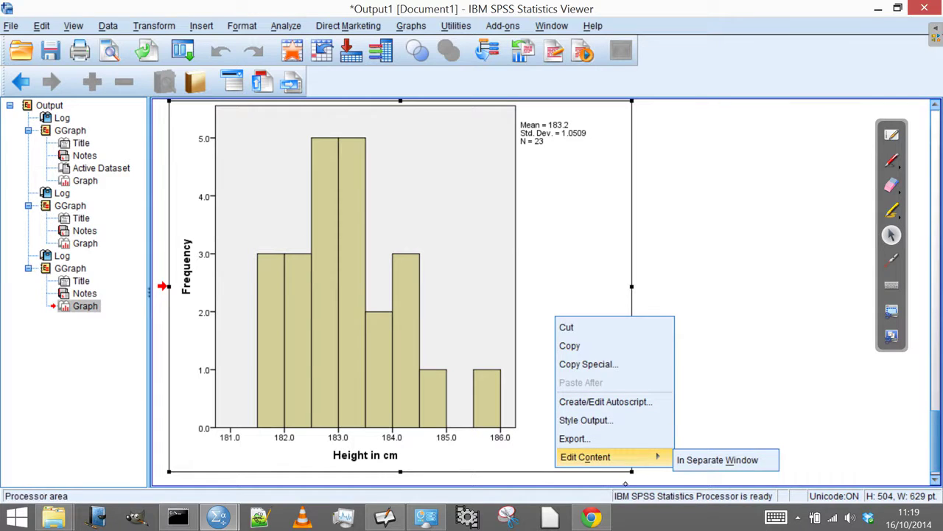
{"action": "left_click", "coordinate": [744, 381]}
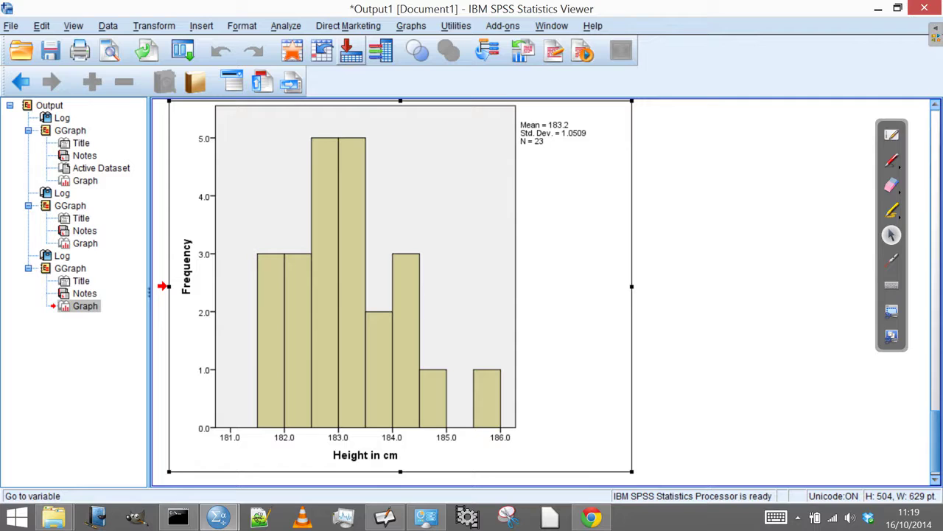
Step: Run Descriptives on Height in cm with the default statistics
{"action": "left_click", "coordinate": [285, 25]}
{"action": "mouse_move", "coordinate": [288, 44]}
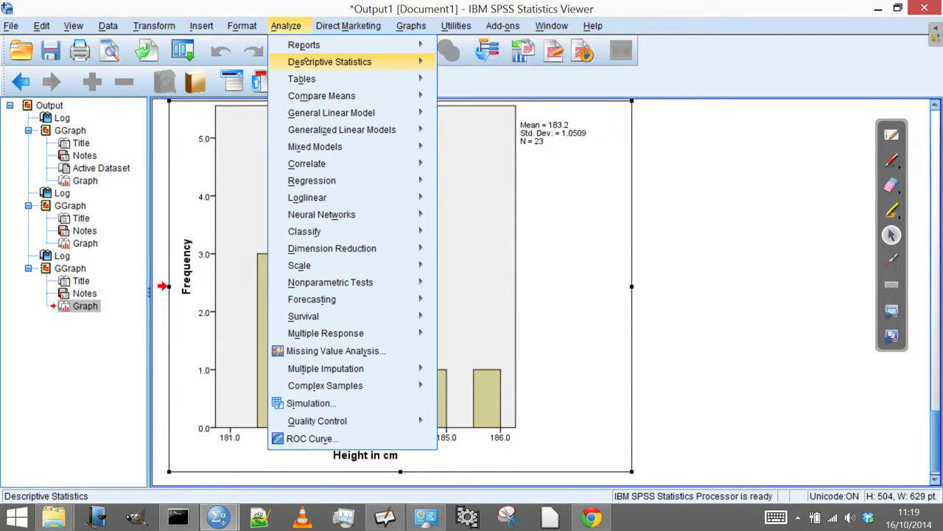
{"action": "mouse_move", "coordinate": [353, 62]}
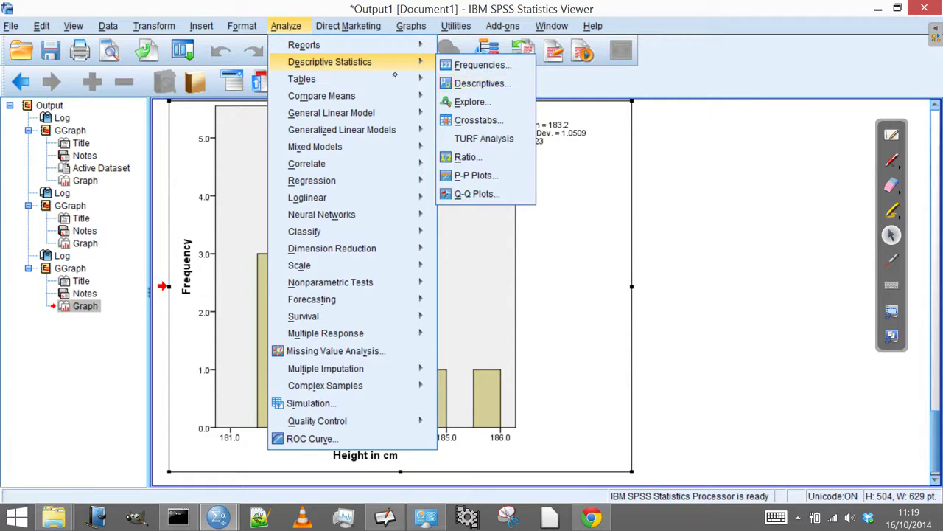
{"action": "left_click", "coordinate": [281, 24]}
{"action": "left_click", "coordinate": [283, 25]}
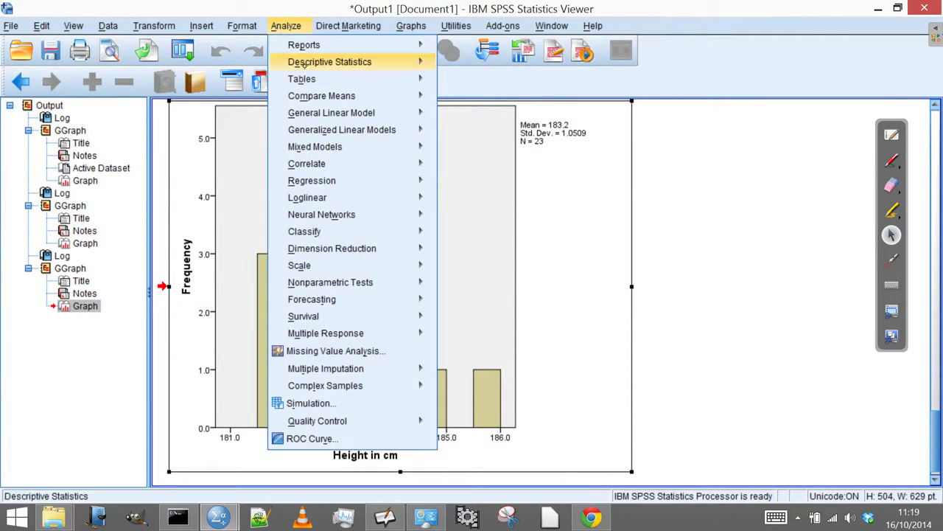
{"action": "mouse_move", "coordinate": [316, 62]}
{"action": "mouse_move", "coordinate": [433, 63]}
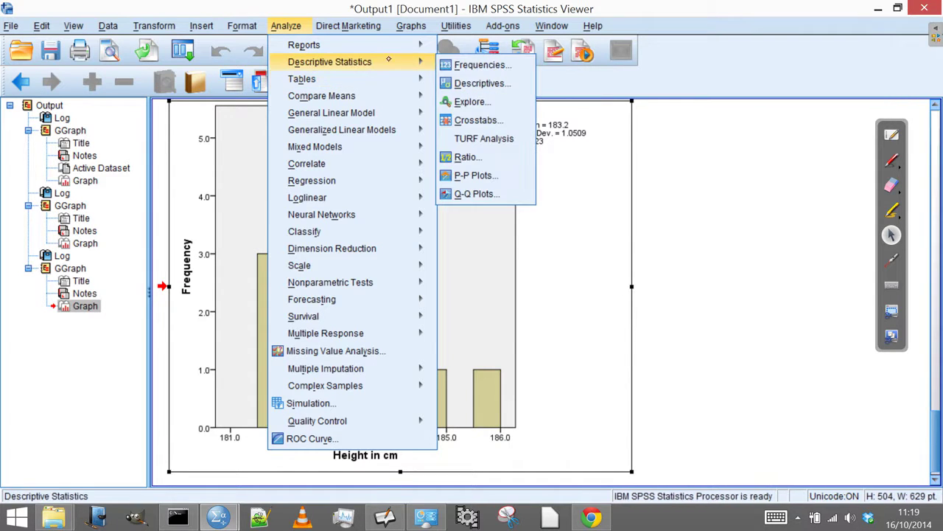
{"action": "left_click", "coordinate": [471, 81]}
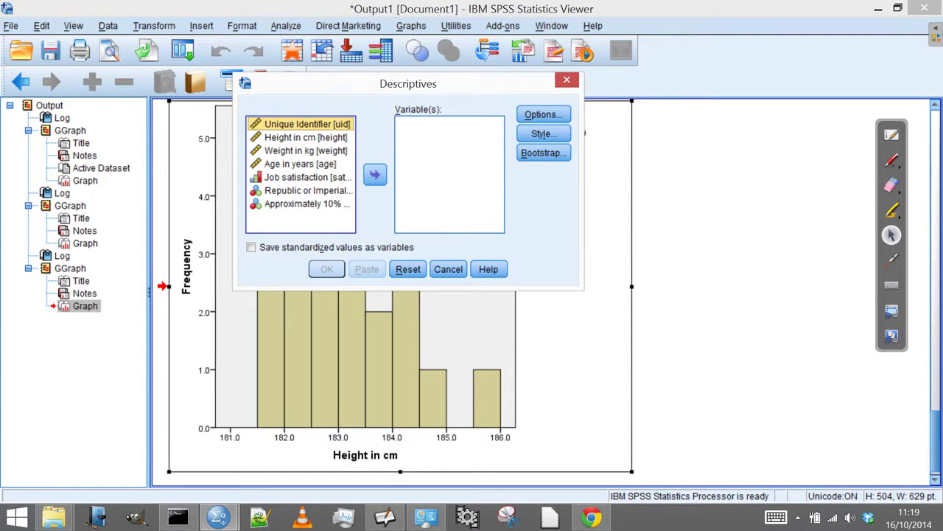
{"action": "left_click", "coordinate": [294, 138]}
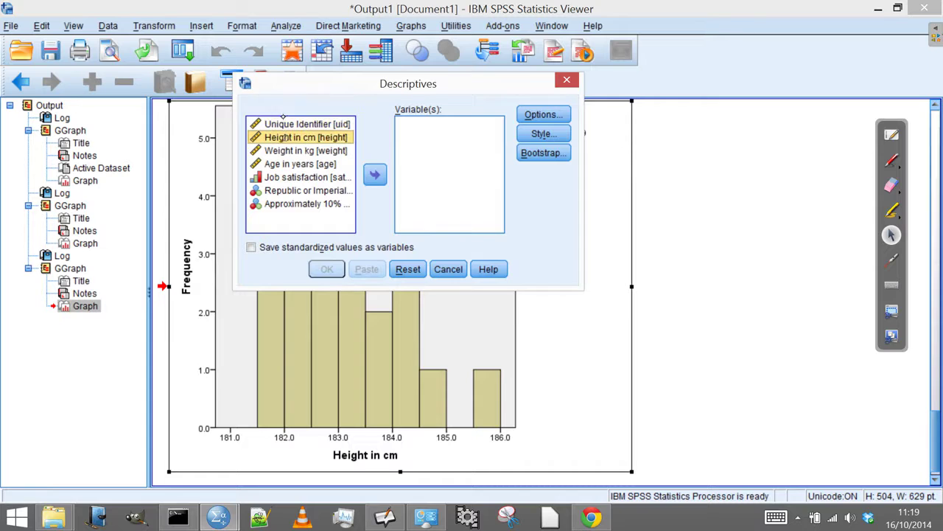
{"action": "left_click", "coordinate": [376, 174]}
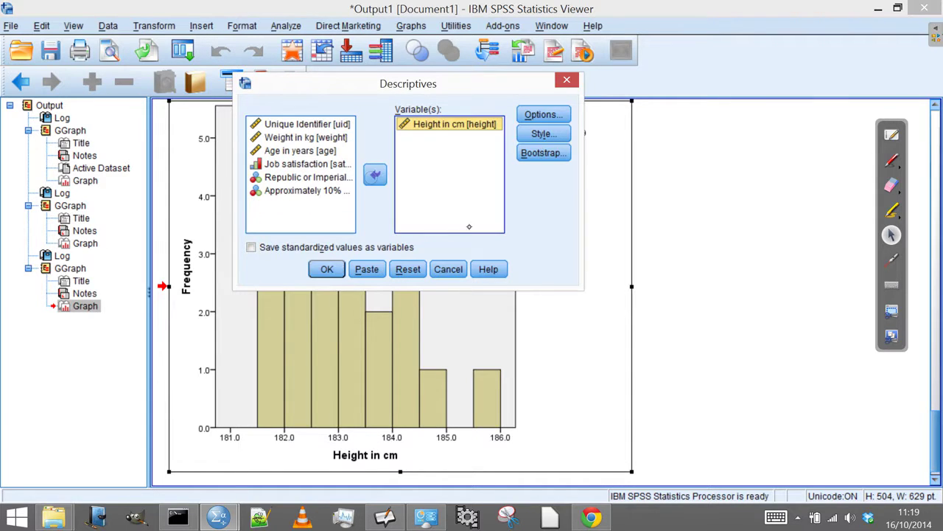
{"action": "left_click", "coordinate": [326, 269]}
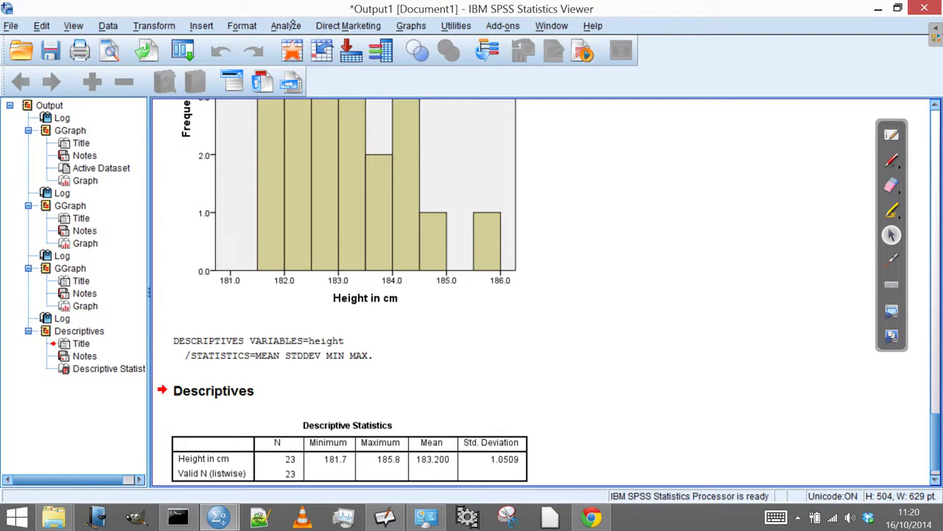
Step: Start an Independent-Samples T Test and assign Height in cm as the test variable
{"action": "left_click", "coordinate": [285, 25]}
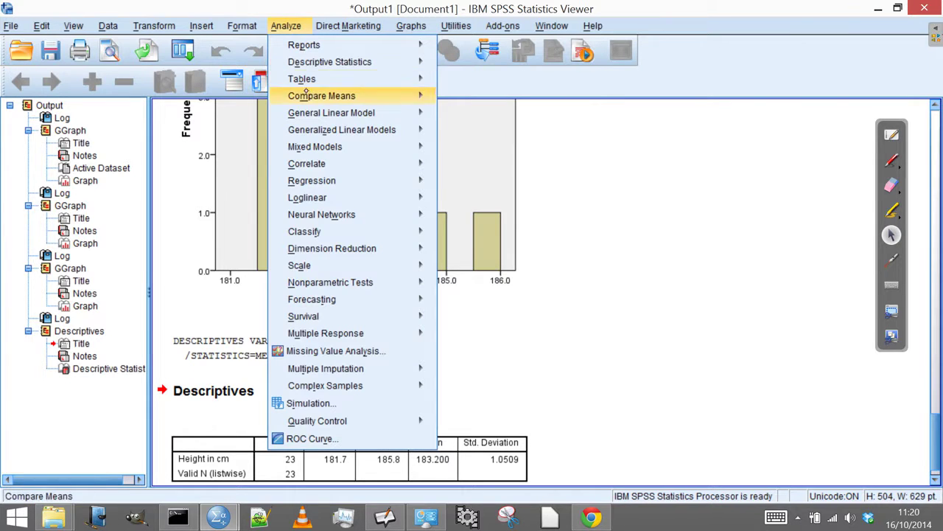
{"action": "mouse_move", "coordinate": [345, 95]}
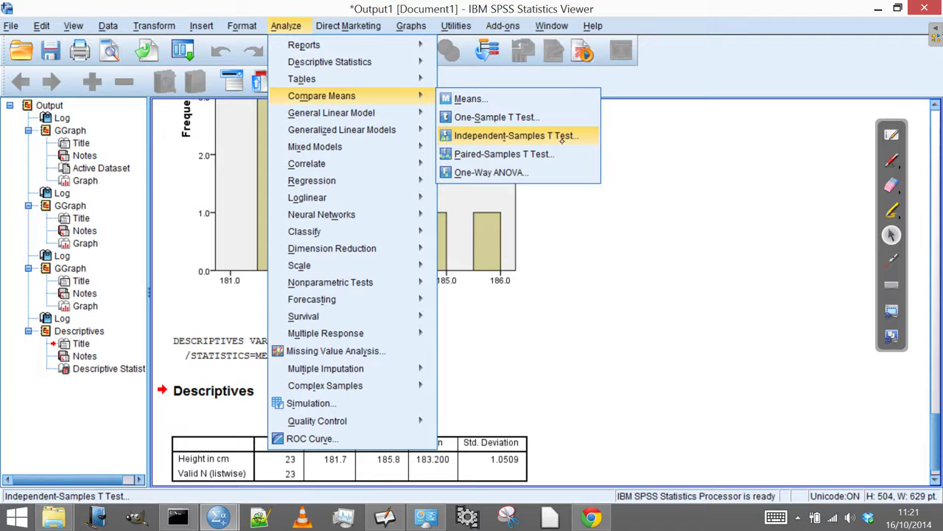
{"action": "left_click", "coordinate": [509, 135]}
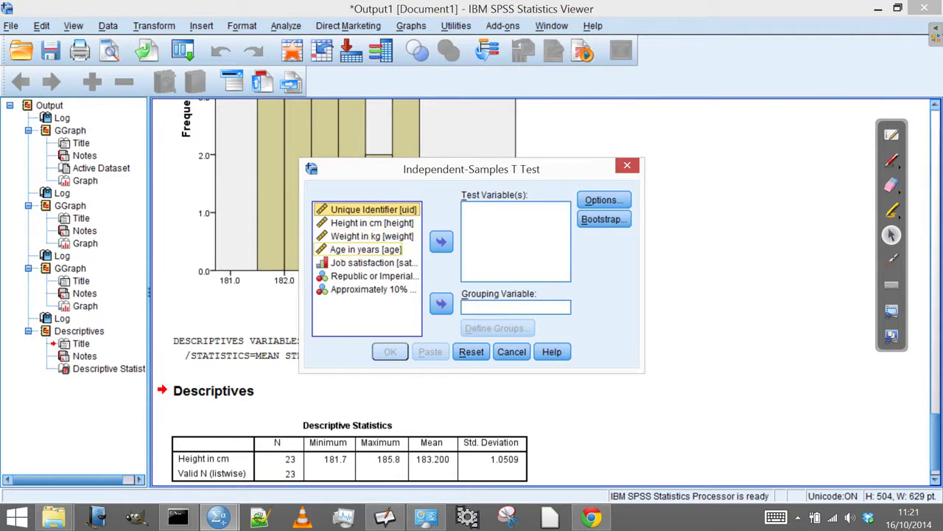
{"action": "left_click", "coordinate": [353, 233]}
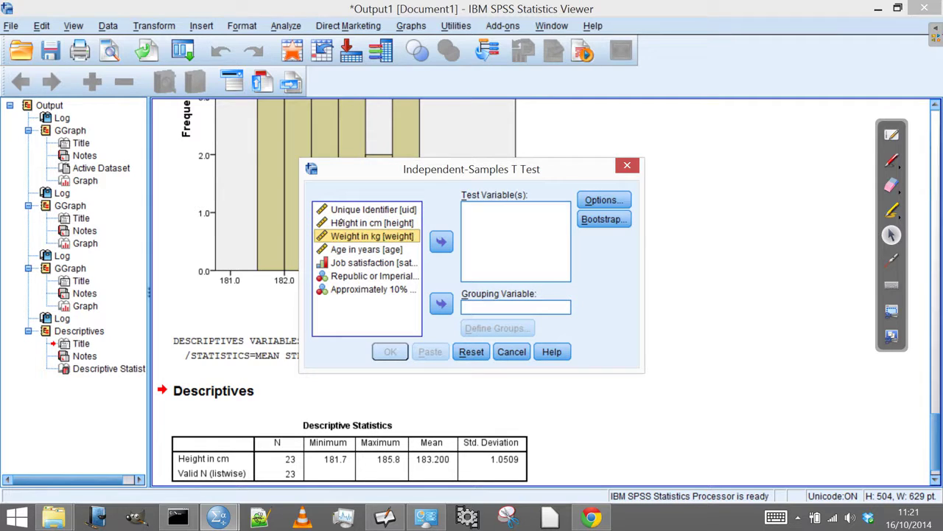
{"action": "left_click", "coordinate": [339, 221]}
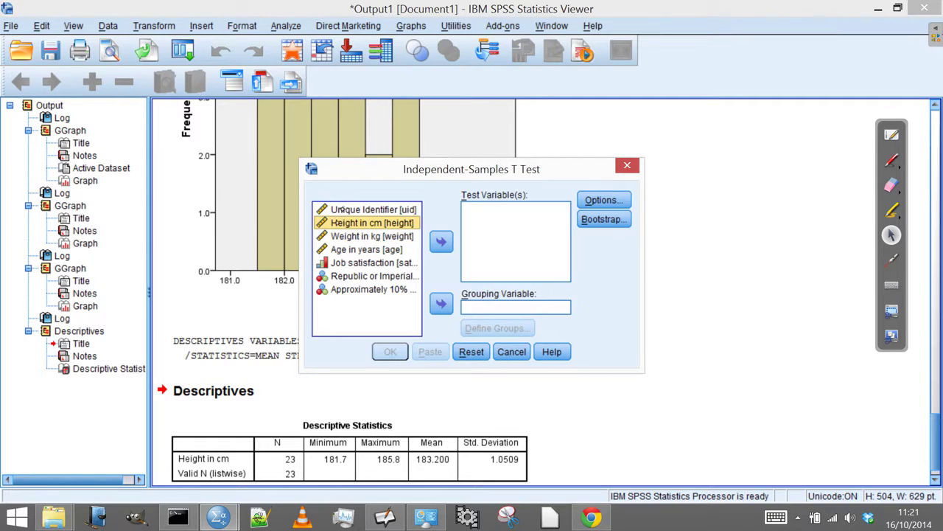
{"action": "left_click", "coordinate": [442, 242]}
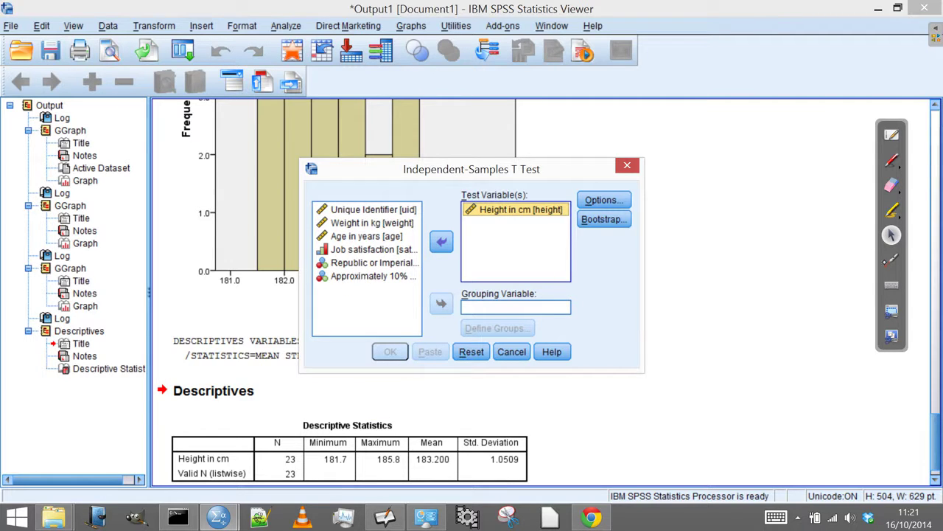
Step: Assign Republic or Imperial Trooper as the grouping variable of the t test
{"action": "left_click", "coordinate": [892, 259]}
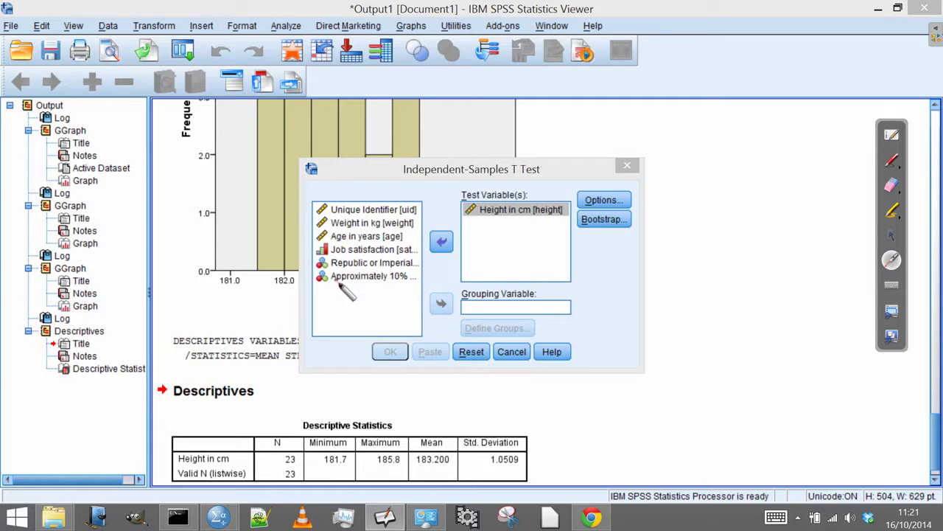
{"action": "left_click", "coordinate": [891, 234]}
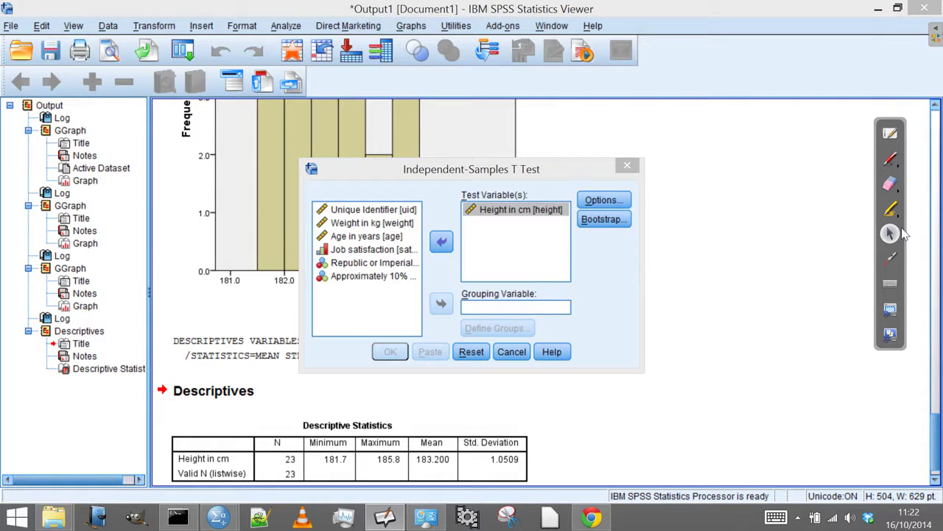
{"action": "left_click_drag", "start_coordinate": [347, 262], "coordinate": [354, 272]}
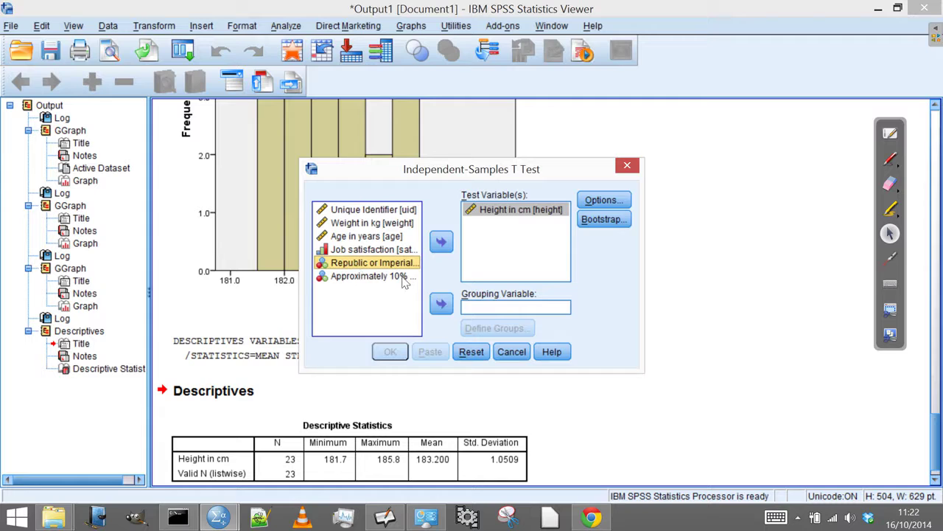
{"action": "left_click", "coordinate": [441, 304]}
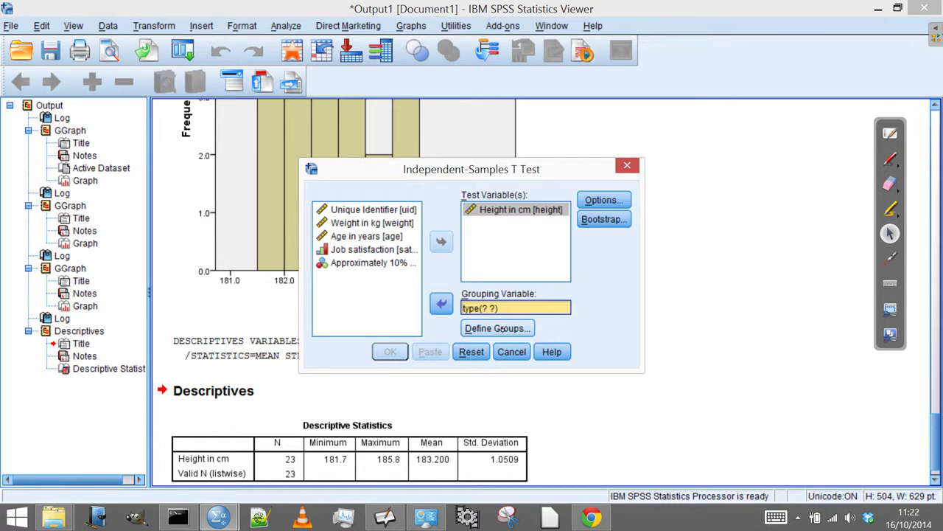
Step: Define the trooper type groups with specified values 0 and 1, and run the t test
{"action": "left_click", "coordinate": [502, 328]}
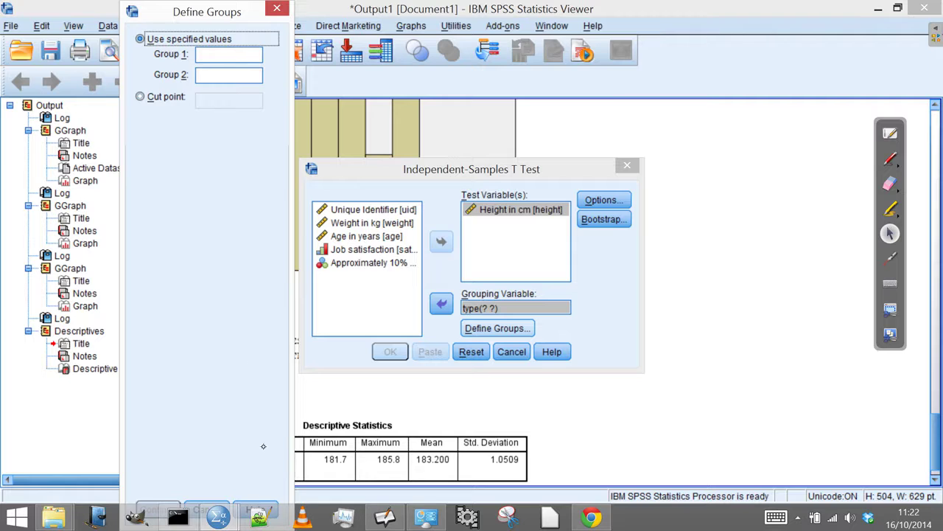
{"action": "left_click_drag", "start_coordinate": [199, 17], "coordinate": [185, 163]}
{"action": "left_click", "coordinate": [200, 196]}
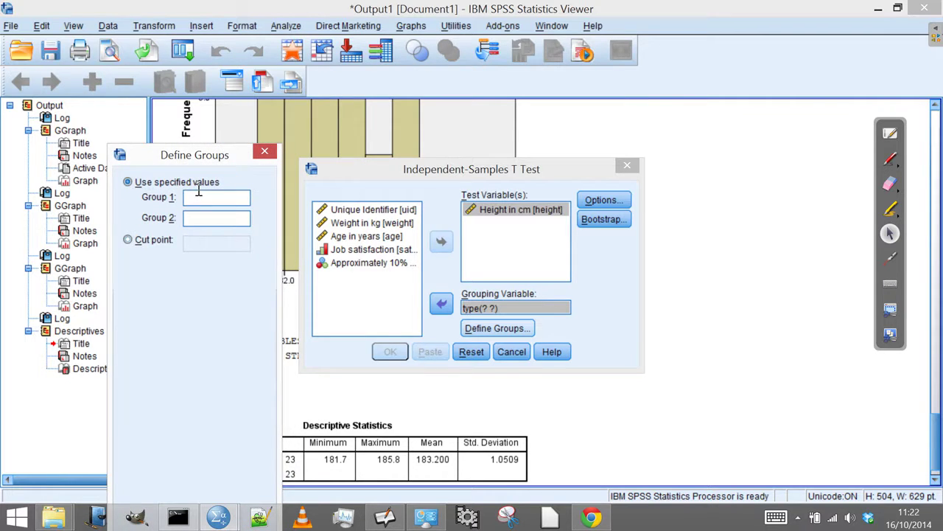
{"action": "type", "text": "0"}
{"action": "left_click", "coordinate": [200, 216]}
{"action": "type", "text": "1"}
{"action": "left_click_drag", "start_coordinate": [222, 144], "coordinate": [141, 169]}
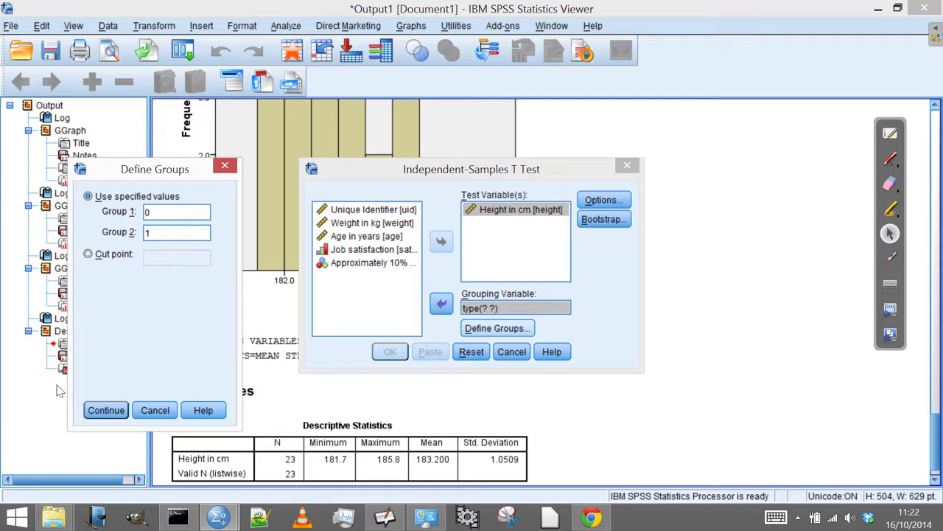
{"action": "left_click", "coordinate": [95, 411]}
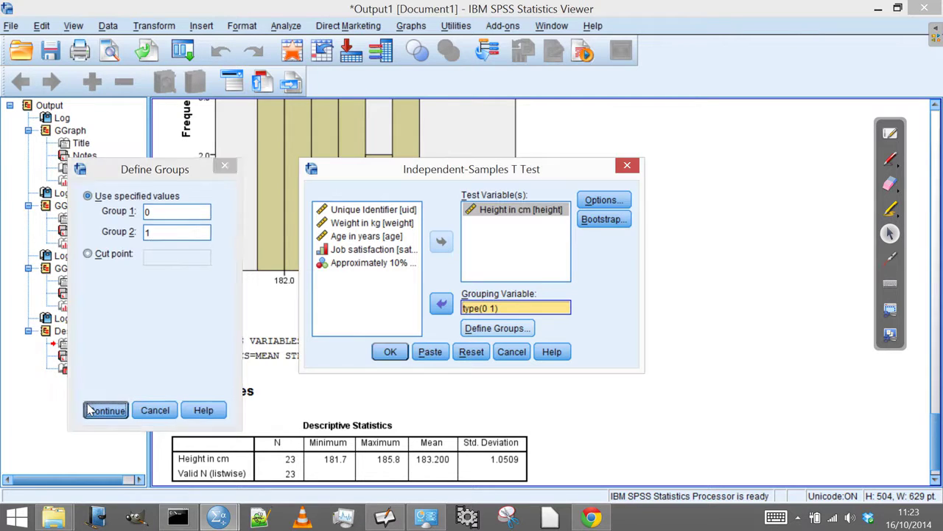
{"action": "left_click", "coordinate": [389, 351]}
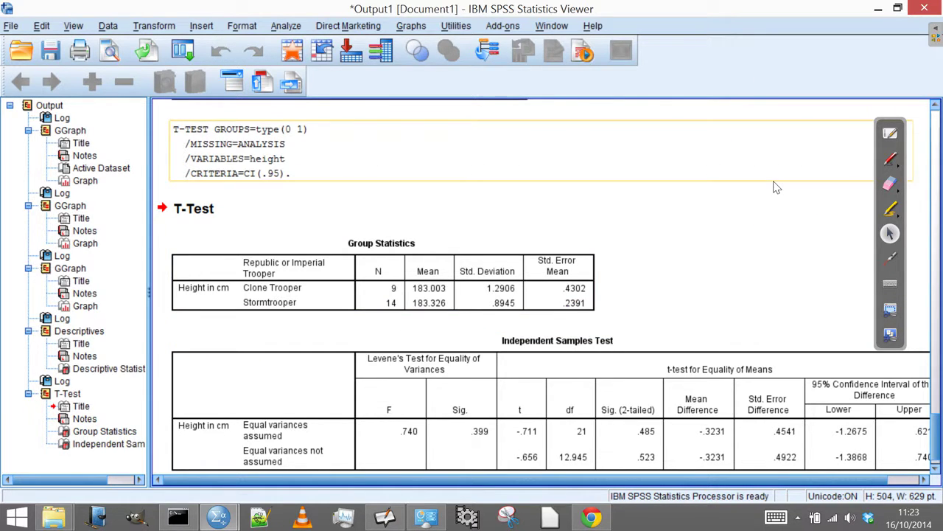
Step: Circle the Group Statistics table in red ink, along with the N values for Clone Troopers and Stormtroopers
{"action": "left_click", "coordinate": [891, 158]}
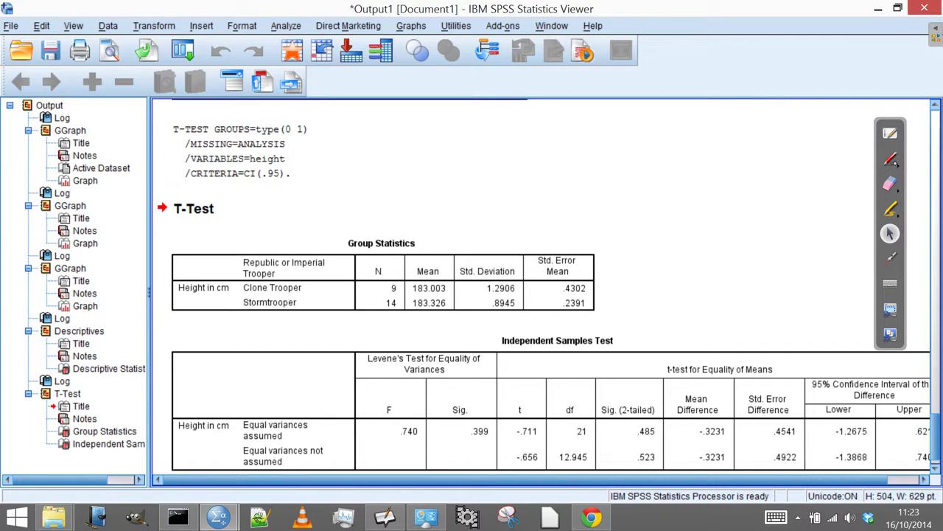
{"action": "mouse_move", "coordinate": [616, 239]}
{"action": "left_mouse_down"}
{"action": "mouse_move", "coordinate": [530, 209]}
{"action": "mouse_move", "coordinate": [246, 208]}
{"action": "mouse_move", "coordinate": [188, 230]}
{"action": "mouse_move", "coordinate": [249, 331]}
{"action": "mouse_move", "coordinate": [593, 333]}
{"action": "mouse_move", "coordinate": [648, 255]}
{"action": "left_mouse_up"}
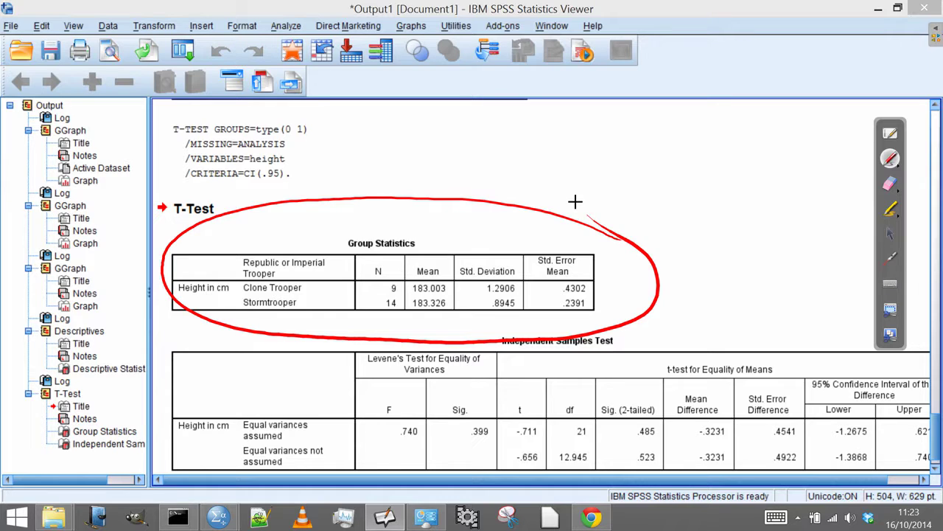
{"action": "mouse_move", "coordinate": [399, 276]}
{"action": "left_mouse_down"}
{"action": "mouse_move", "coordinate": [385, 289]}
{"action": "mouse_move", "coordinate": [376, 274]}
{"action": "mouse_move", "coordinate": [407, 303]}
{"action": "mouse_move", "coordinate": [363, 308]}
{"action": "mouse_move", "coordinate": [376, 298]}
{"action": "left_mouse_up"}
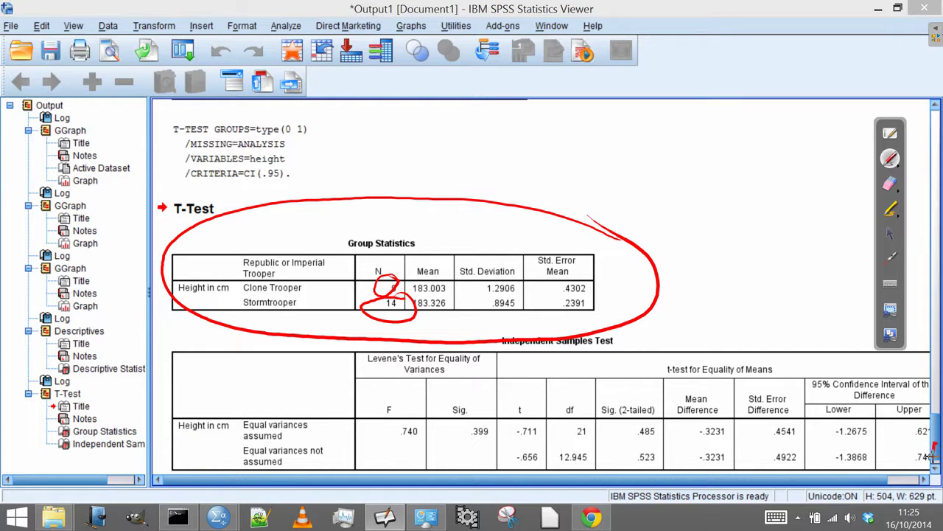
Step: Erase all red ink from the t-test output and return to the normal pointer
{"action": "left_click", "coordinate": [890, 233]}
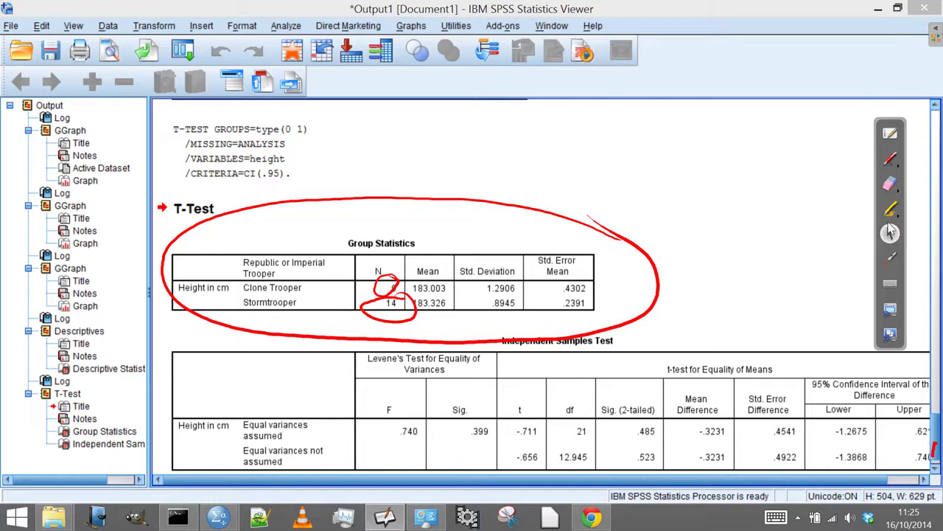
{"action": "left_click", "coordinate": [891, 186]}
{"action": "left_click", "coordinate": [898, 187]}
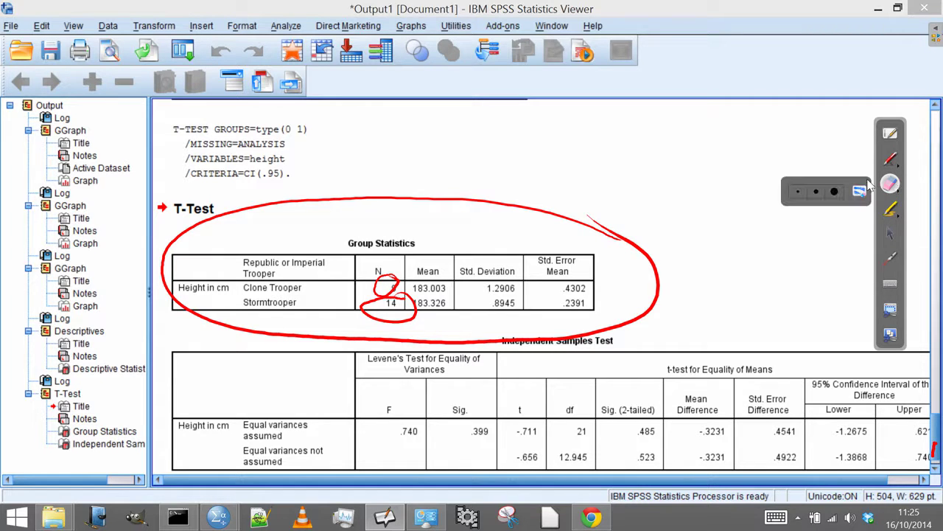
{"action": "left_click", "coordinate": [859, 192]}
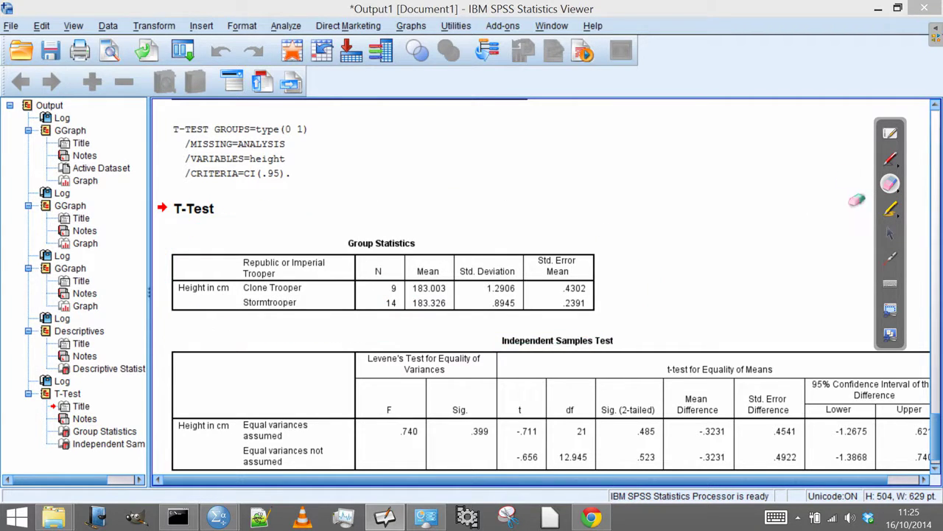
{"action": "left_click", "coordinate": [890, 235]}
{"action": "scroll", "coordinate": [936, 442], "scroll_direction": "down", "scroll_amount": 2}
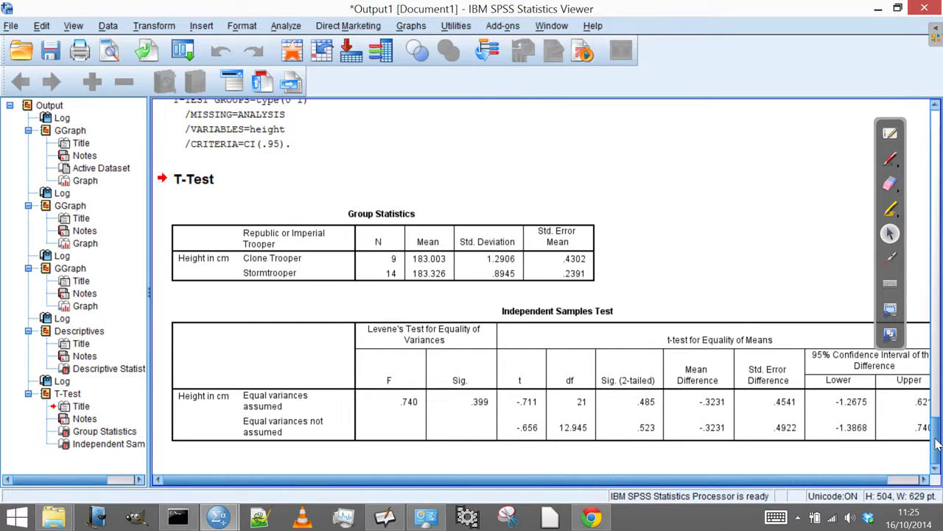
Step: Cross out the Levene's test columns in red ink and strike through the Equal variances assumed row of the Independent Samples Test
{"action": "left_click_drag", "start_coordinate": [687, 479], "coordinate": [745, 479]}
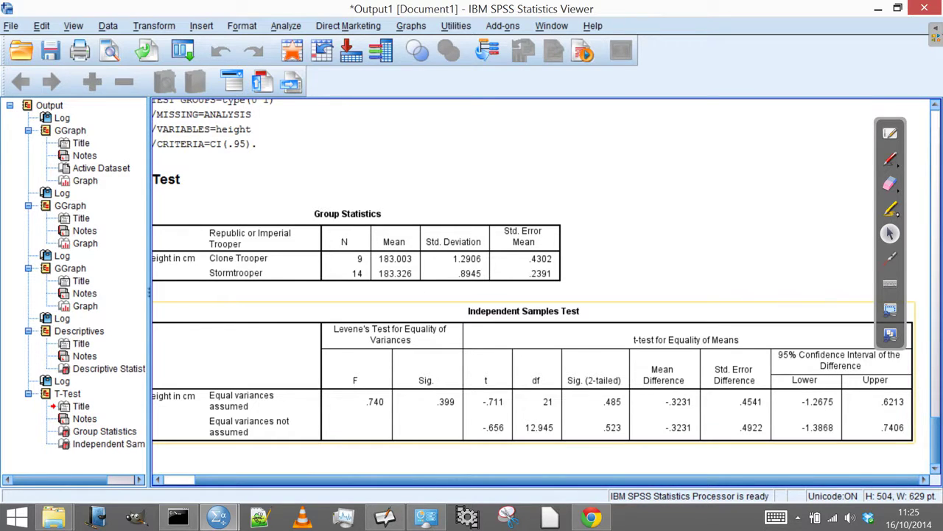
{"action": "left_click", "coordinate": [890, 159]}
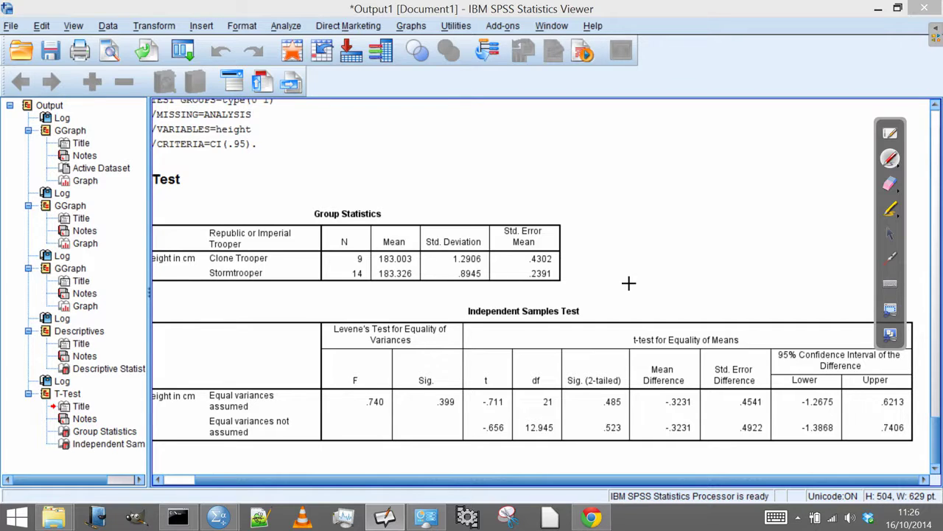
{"action": "left_click_drag", "start_coordinate": [488, 443], "coordinate": [332, 317]}
{"action": "left_click_drag", "start_coordinate": [464, 308], "coordinate": [343, 463]}
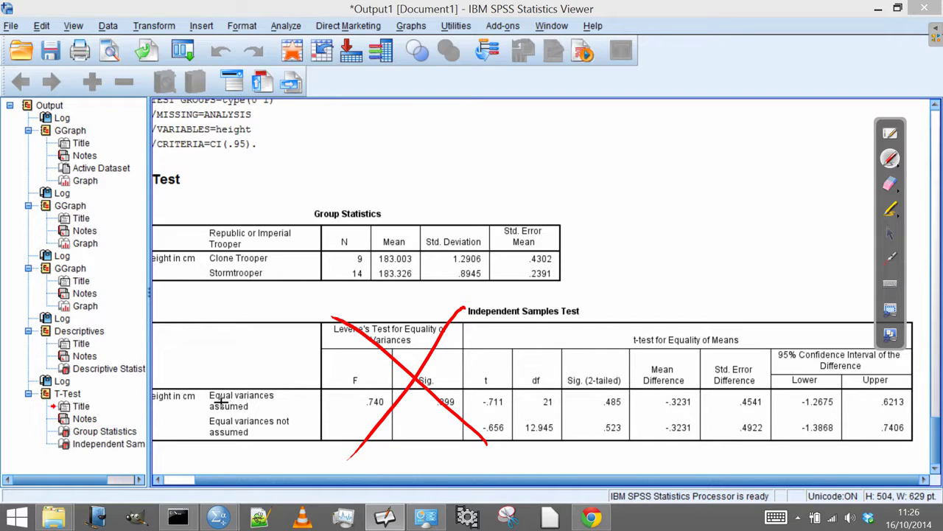
{"action": "mouse_move", "coordinate": [207, 385]}
{"action": "left_mouse_down"}
{"action": "mouse_move", "coordinate": [241, 407]}
{"action": "mouse_move", "coordinate": [253, 387]}
{"action": "mouse_move", "coordinate": [264, 393]}
{"action": "mouse_move", "coordinate": [208, 406]}
{"action": "left_mouse_up"}
{"action": "left_click_drag", "start_coordinate": [921, 403], "coordinate": [324, 387]}
{"action": "left_click_drag", "start_coordinate": [666, 403], "coordinate": [190, 395]}
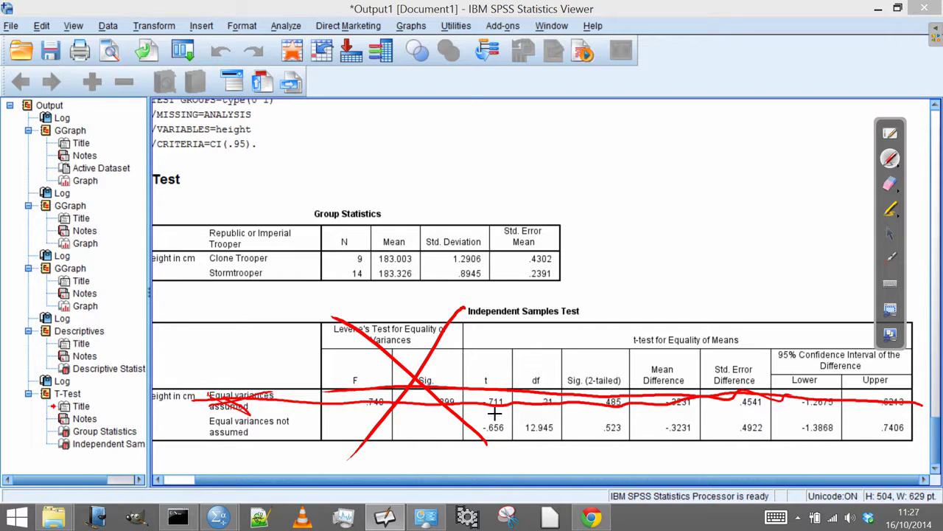
Step: Cross out the unequal-variances t and df values in red, and mark that row's Sig. (2-tailed) value with a circle and header arrow
{"action": "mouse_move", "coordinate": [486, 421]}
{"action": "left_mouse_down"}
{"action": "mouse_move", "coordinate": [502, 441]}
{"action": "mouse_move", "coordinate": [494, 425]}
{"action": "mouse_move", "coordinate": [476, 440]}
{"action": "left_mouse_up"}
{"action": "mouse_move", "coordinate": [527, 418]}
{"action": "left_mouse_down"}
{"action": "mouse_move", "coordinate": [553, 436]}
{"action": "mouse_move", "coordinate": [522, 441]}
{"action": "left_mouse_up"}
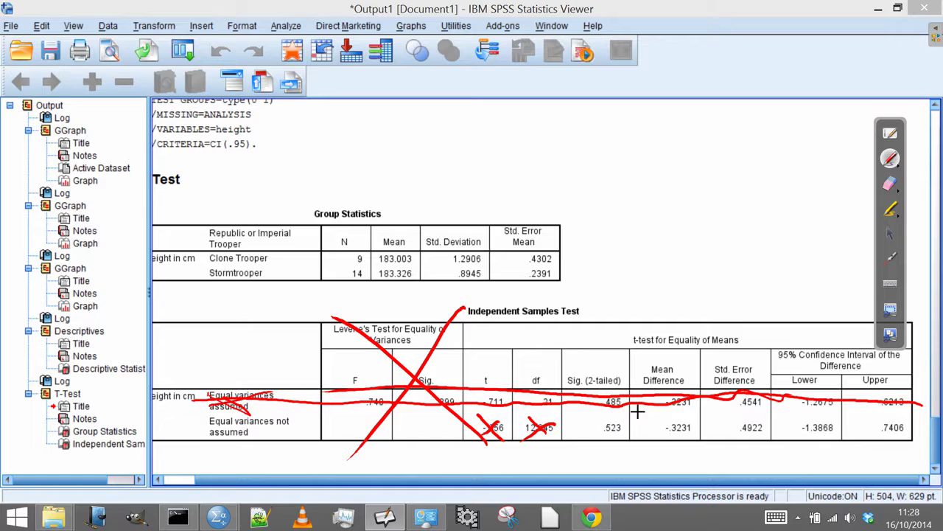
{"action": "mouse_move", "coordinate": [627, 418]}
{"action": "left_mouse_down"}
{"action": "mouse_move", "coordinate": [606, 413]}
{"action": "mouse_move", "coordinate": [598, 447]}
{"action": "mouse_move", "coordinate": [625, 417]}
{"action": "mouse_move", "coordinate": [608, 412]}
{"action": "left_mouse_up"}
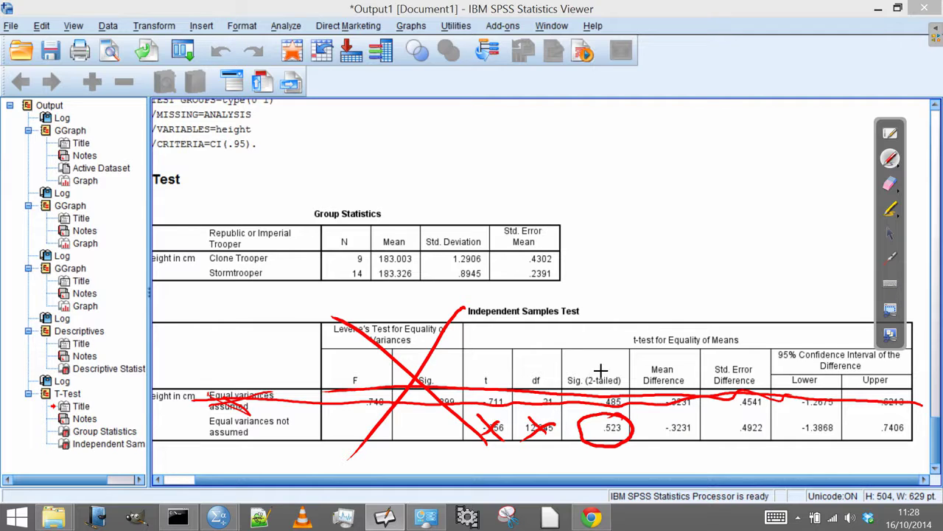
{"action": "left_click_drag", "start_coordinate": [595, 302], "coordinate": [589, 361]}
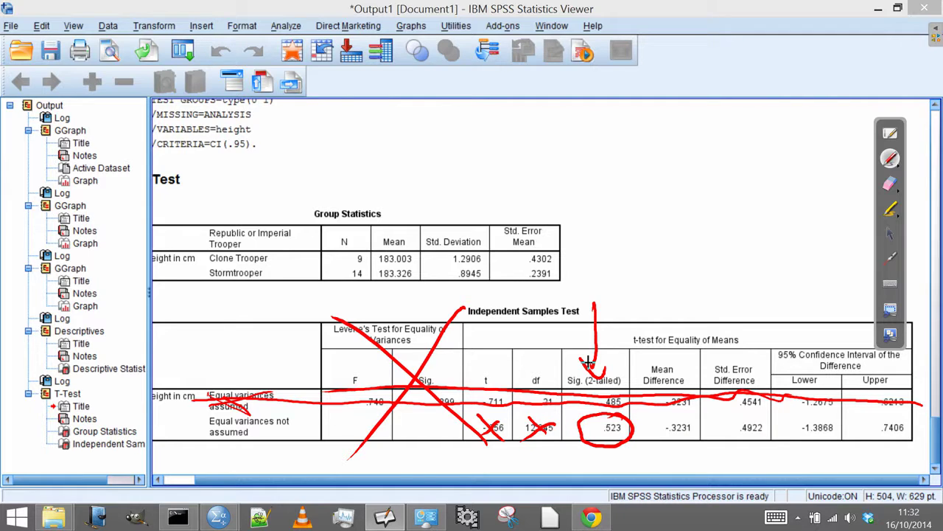
Step: Erase all red ink from the Independent Samples Test output
{"action": "left_click", "coordinate": [890, 184]}
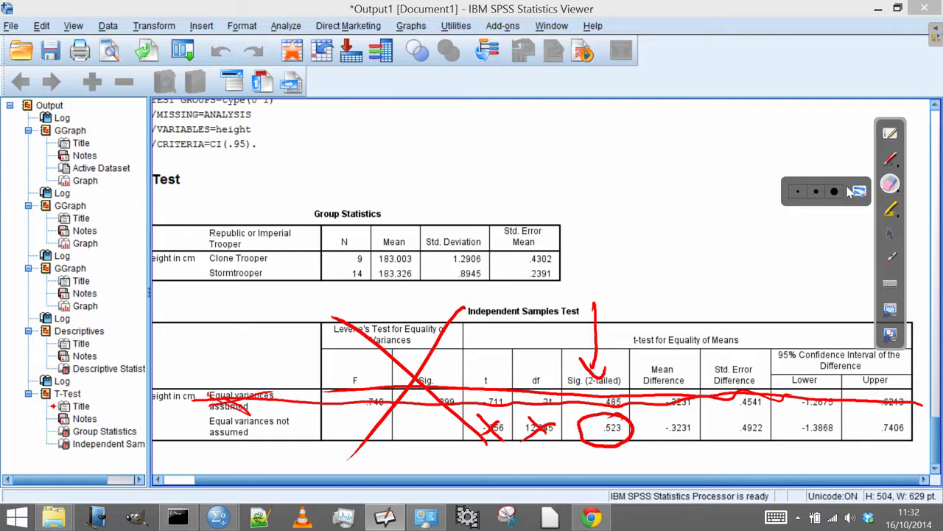
{"action": "left_click", "coordinate": [861, 168]}
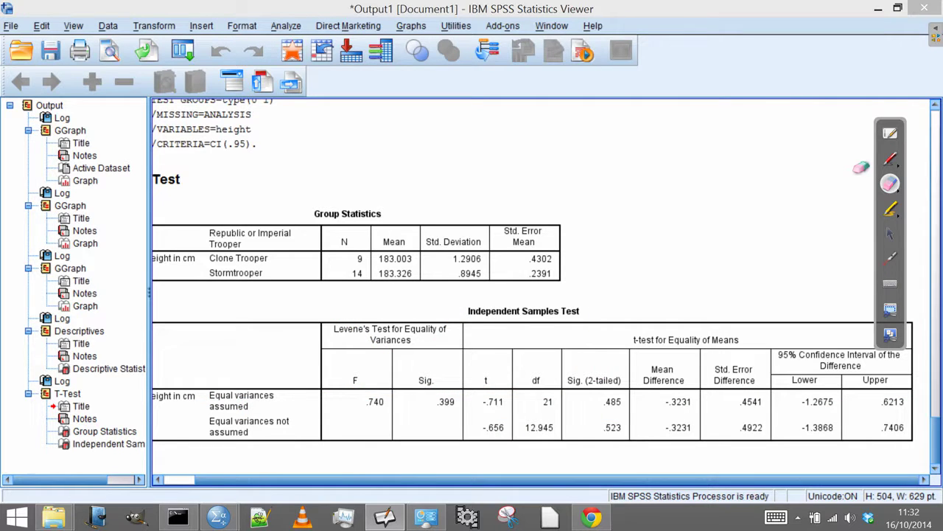
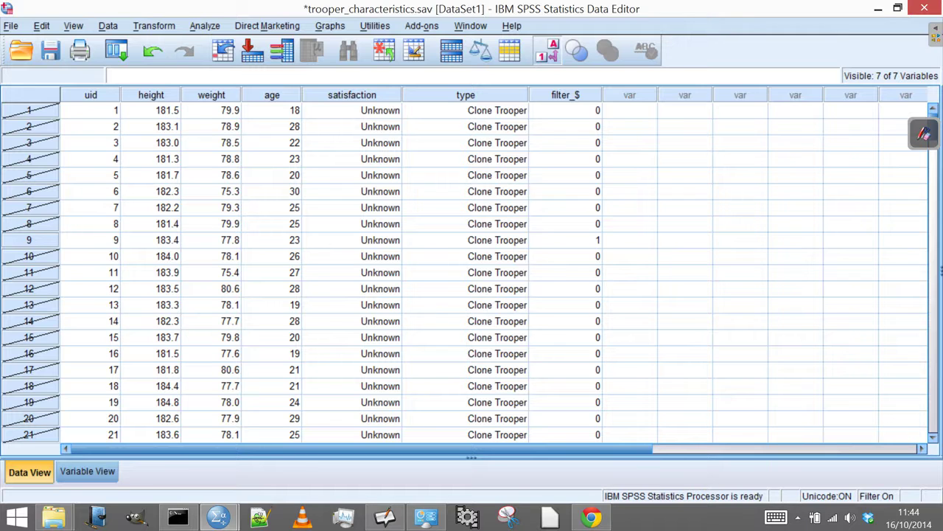
{"action": "key", "text": "alt+t"}
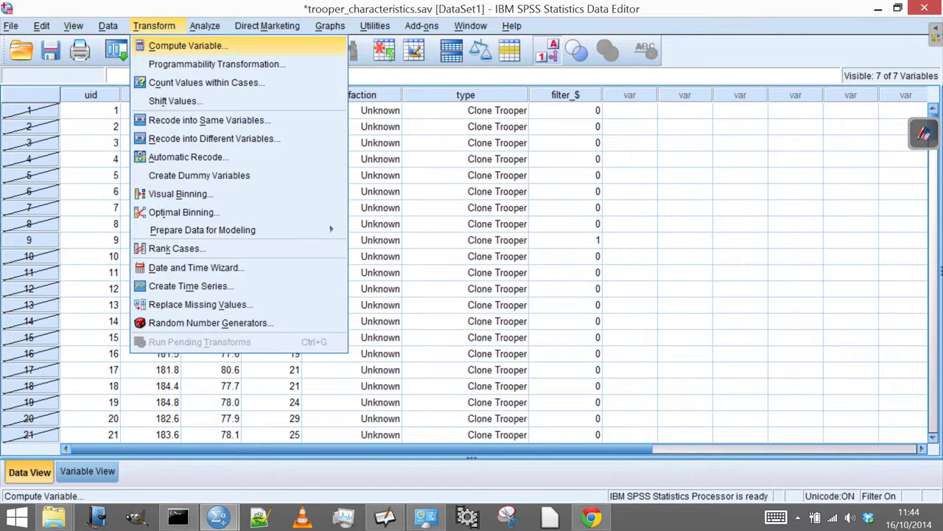
{"action": "left_click", "coordinate": [201, 27]}
{"action": "mouse_move", "coordinate": [225, 97]}
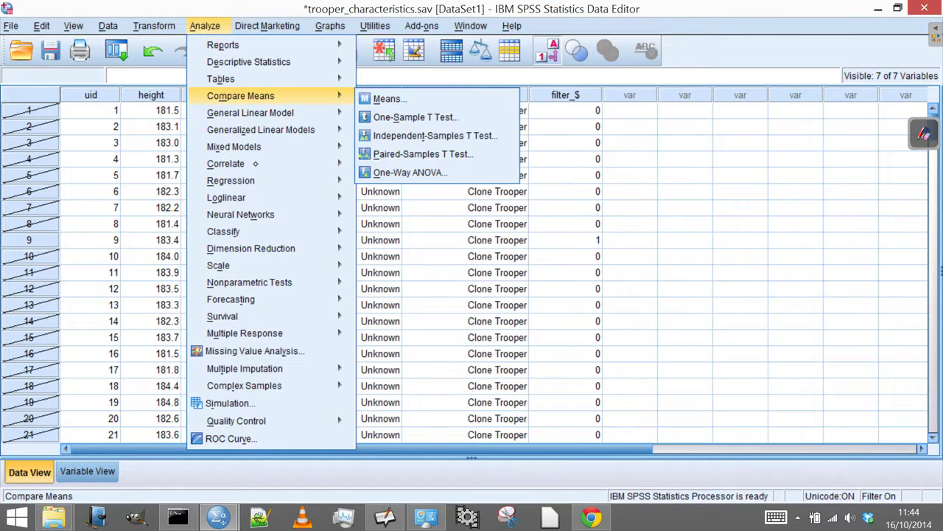
{"action": "mouse_move", "coordinate": [223, 231]}
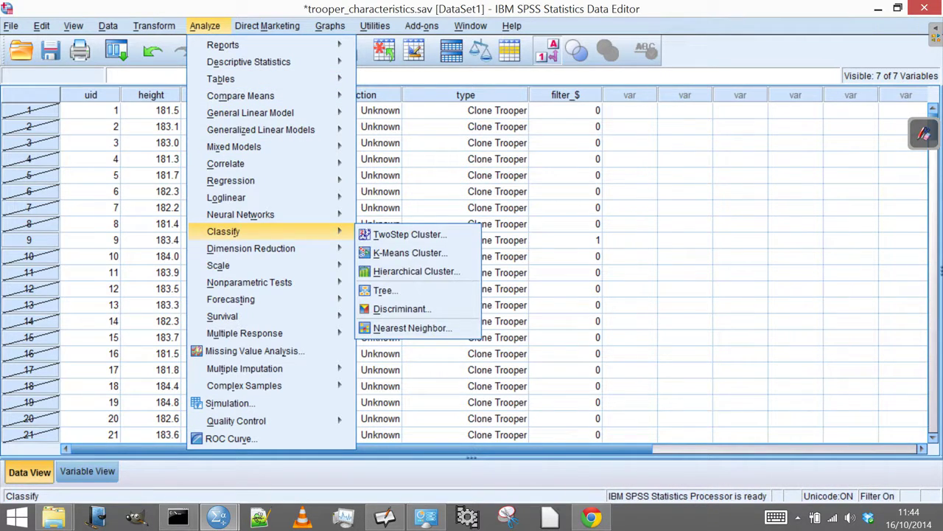
{"action": "mouse_move", "coordinate": [251, 63]}
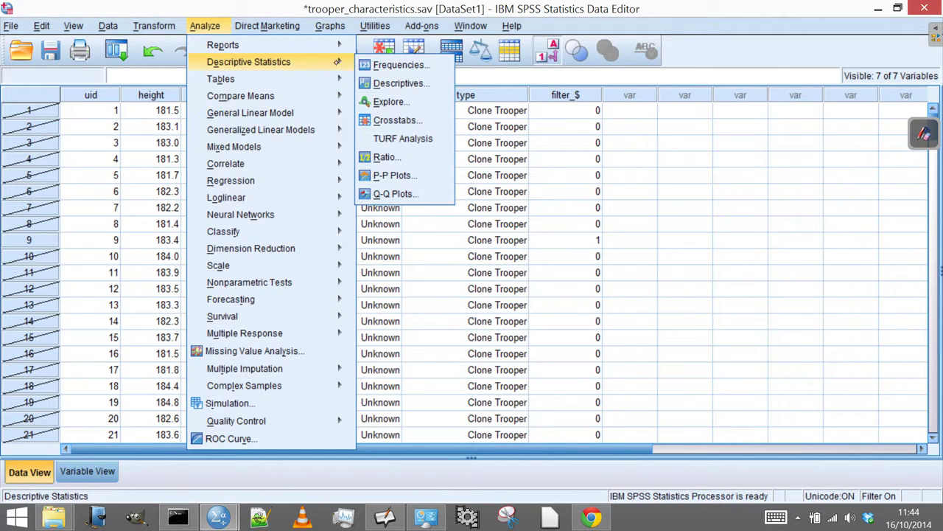
{"action": "left_click", "coordinate": [399, 104]}
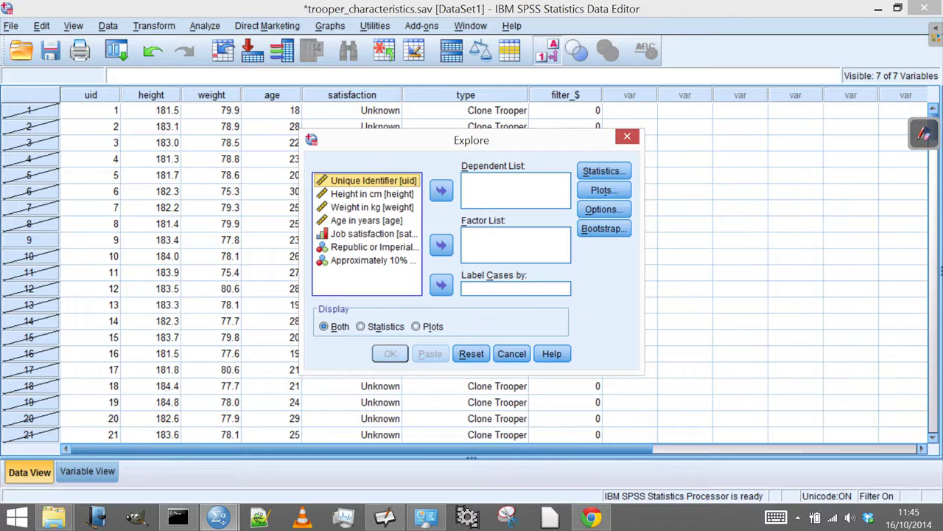
{"action": "left_click", "coordinate": [365, 220], "text": "ctrl"}
{"action": "left_click_drag", "start_coordinate": [366, 220], "coordinate": [480, 209]}
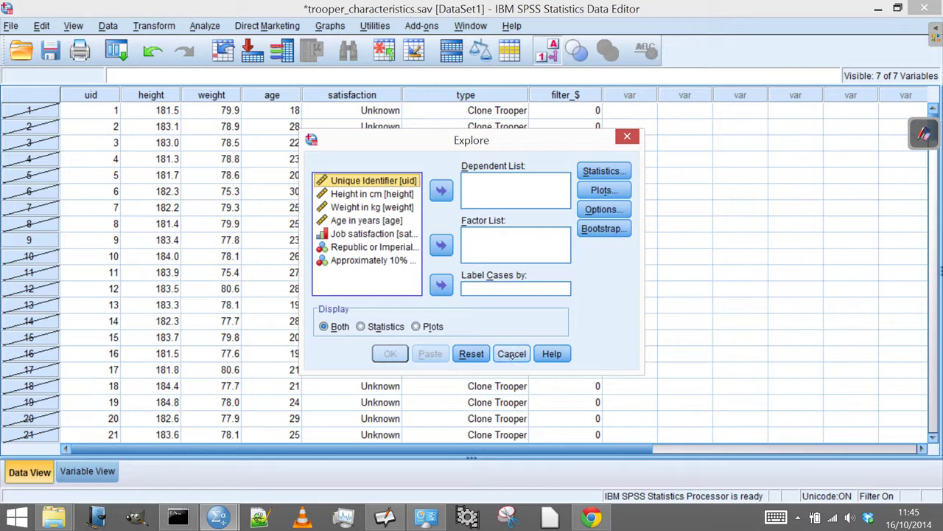
{"action": "left_click", "coordinate": [512, 355]}
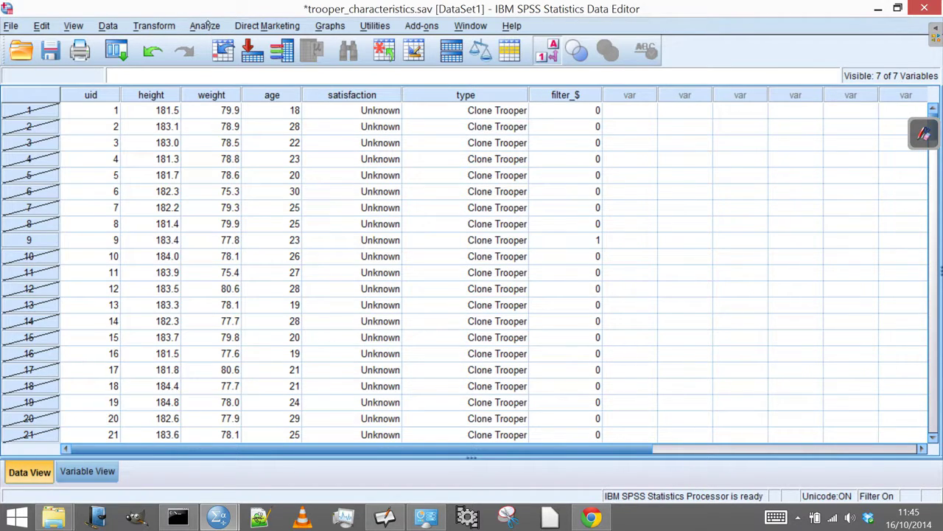
Step: Set up an Explore analysis with Height in cm as the dependent variable and Republic or Imperial Trooper as the factor
{"action": "left_click", "coordinate": [204, 22]}
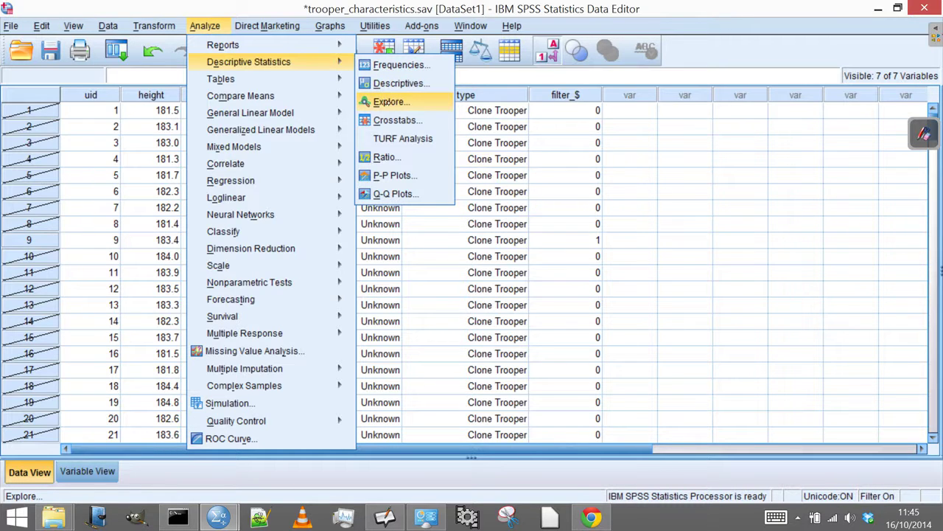
{"action": "left_click", "coordinate": [383, 102]}
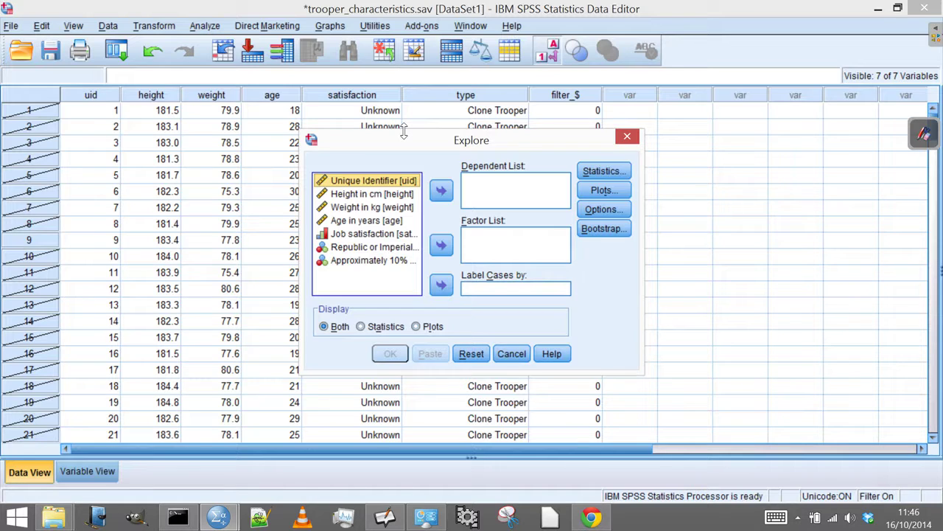
{"action": "left_click", "coordinate": [335, 193]}
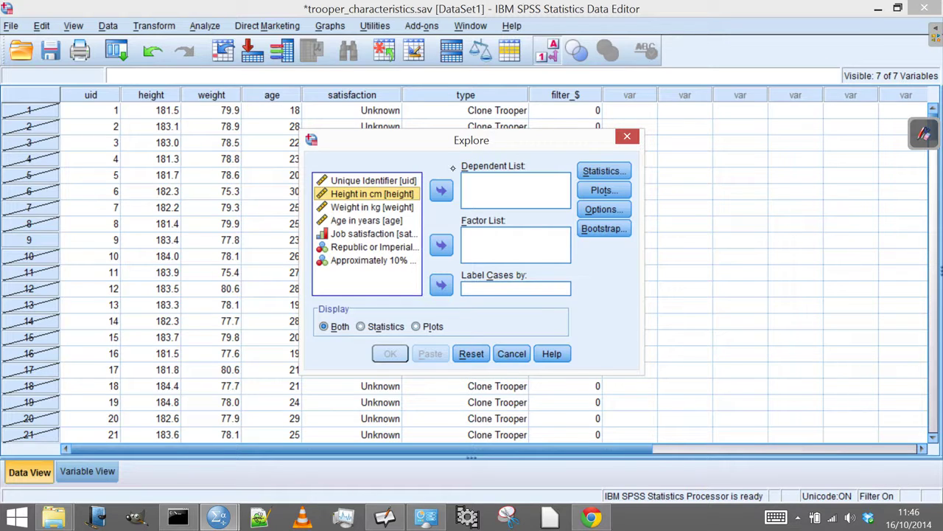
{"action": "left_click", "coordinate": [436, 188]}
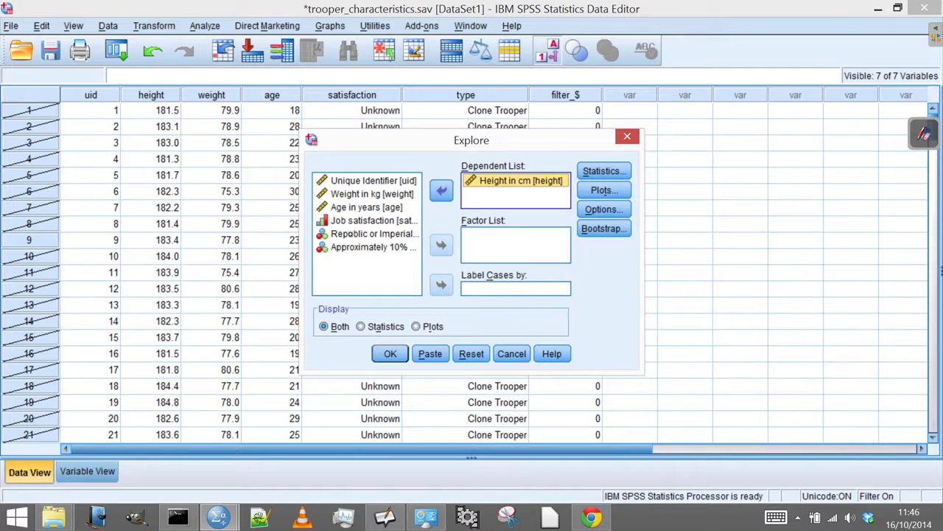
{"action": "left_click", "coordinate": [352, 234]}
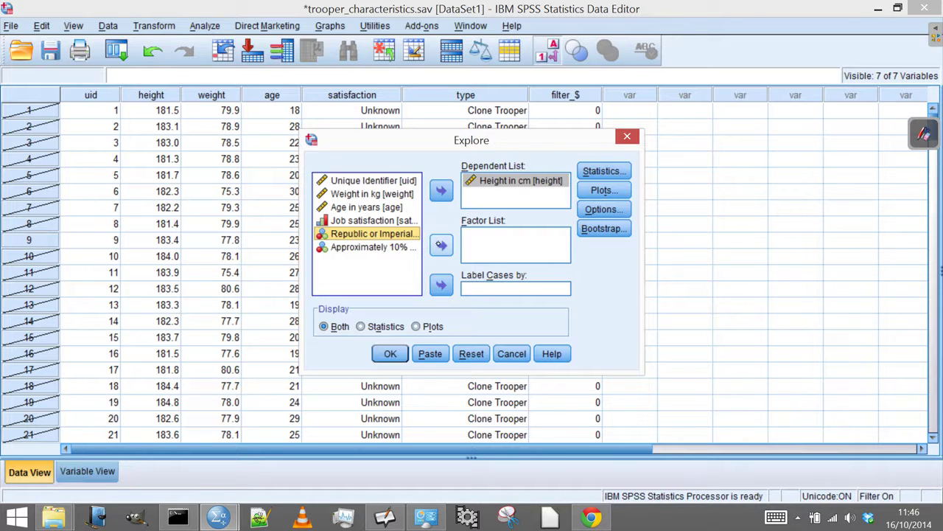
{"action": "left_click", "coordinate": [441, 245]}
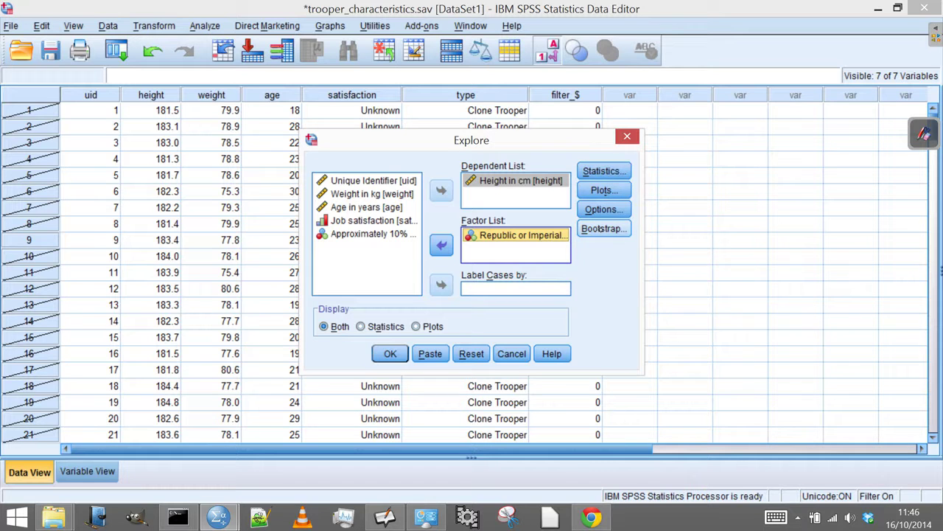
Step: Check the statistics and missing-value options of the Explore analysis
{"action": "left_click", "coordinate": [593, 170]}
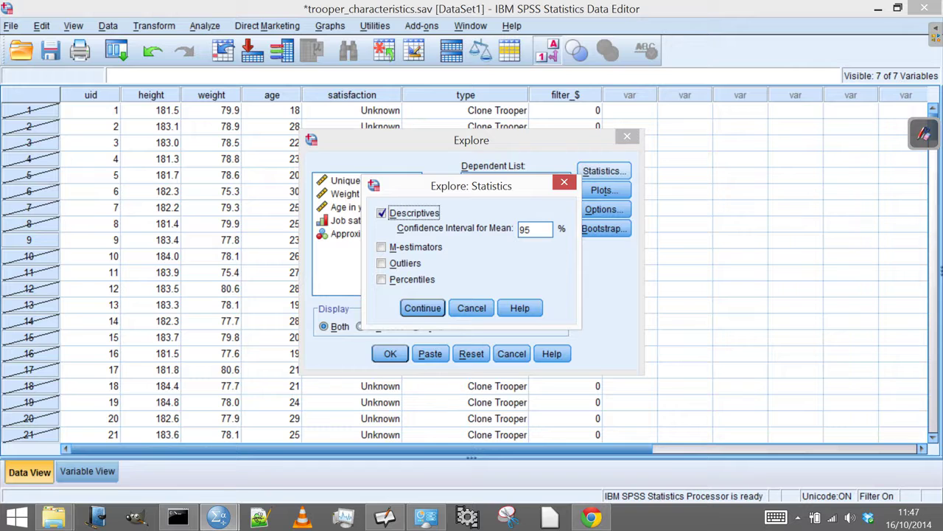
{"action": "left_click", "coordinate": [469, 305]}
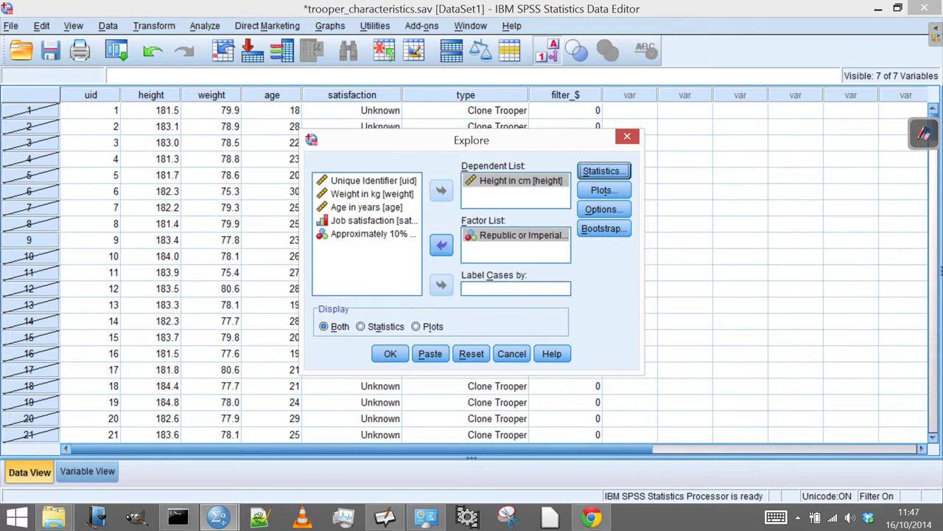
{"action": "left_click", "coordinate": [604, 210]}
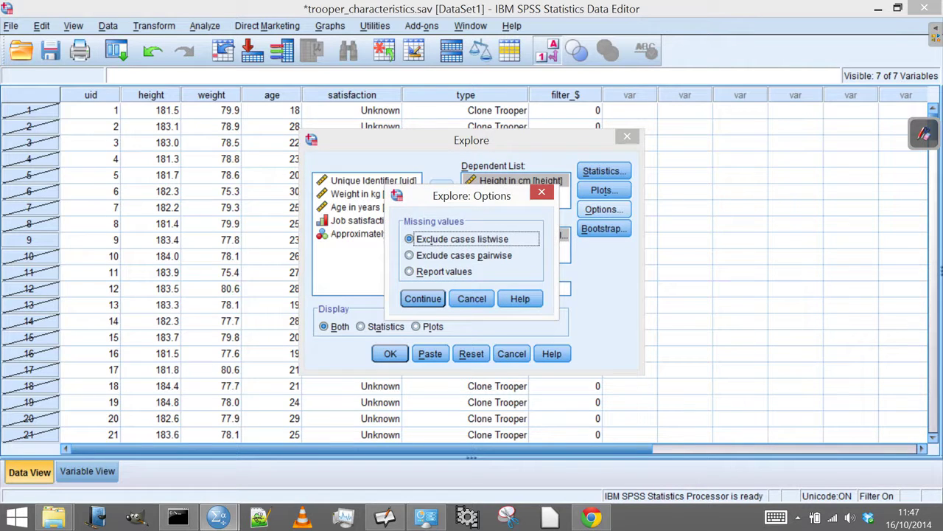
{"action": "left_click", "coordinate": [471, 298]}
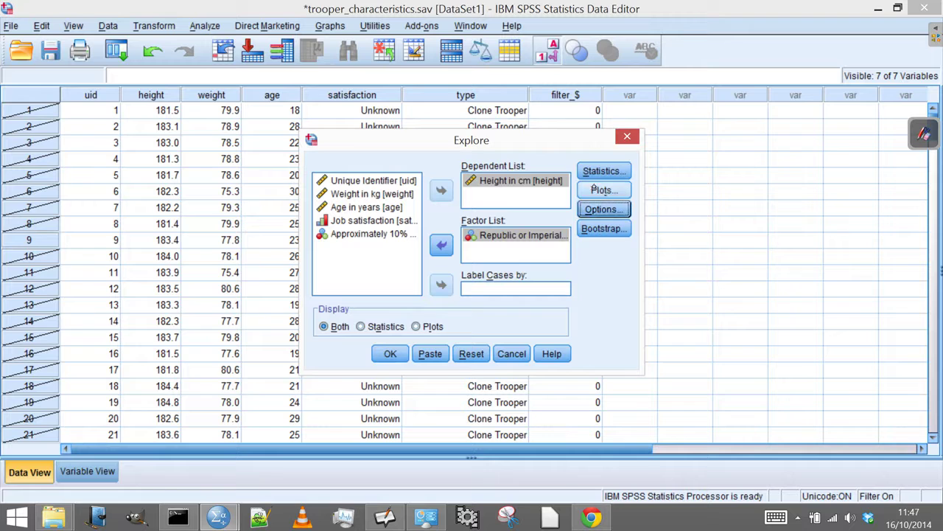
Step: Enable normality plots with tests for the Explore analysis, pointing out the option with the red laser pointer
{"action": "left_click", "coordinate": [604, 190]}
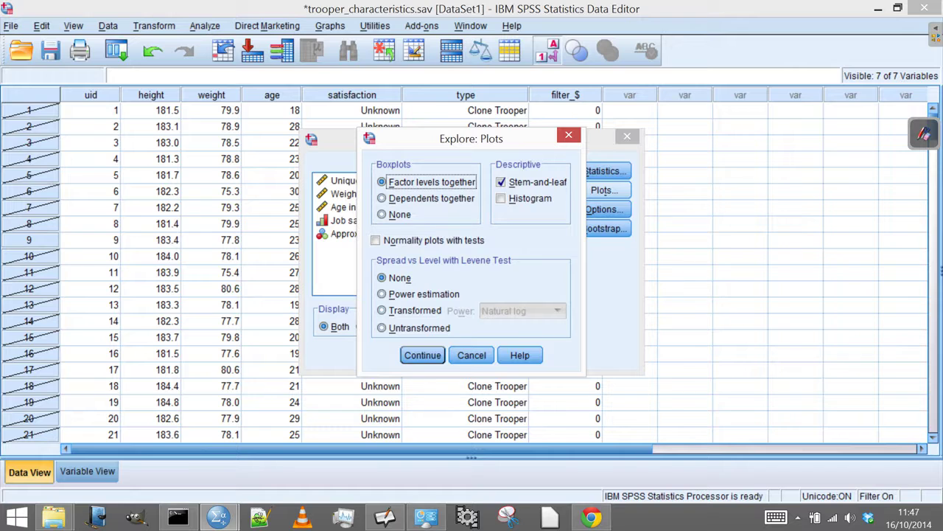
{"action": "left_click", "coordinate": [375, 240]}
{"action": "left_click", "coordinate": [375, 241]}
{"action": "left_click", "coordinate": [924, 134]}
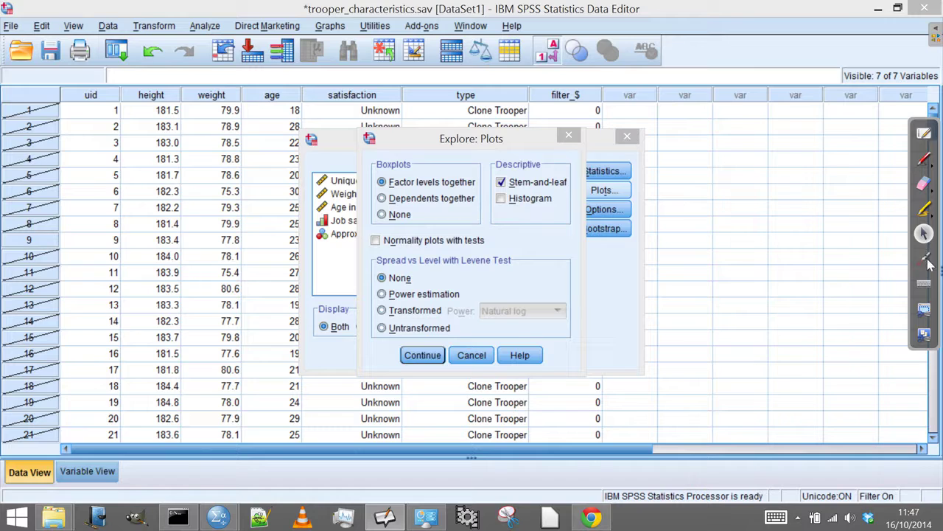
{"action": "left_click", "coordinate": [925, 258]}
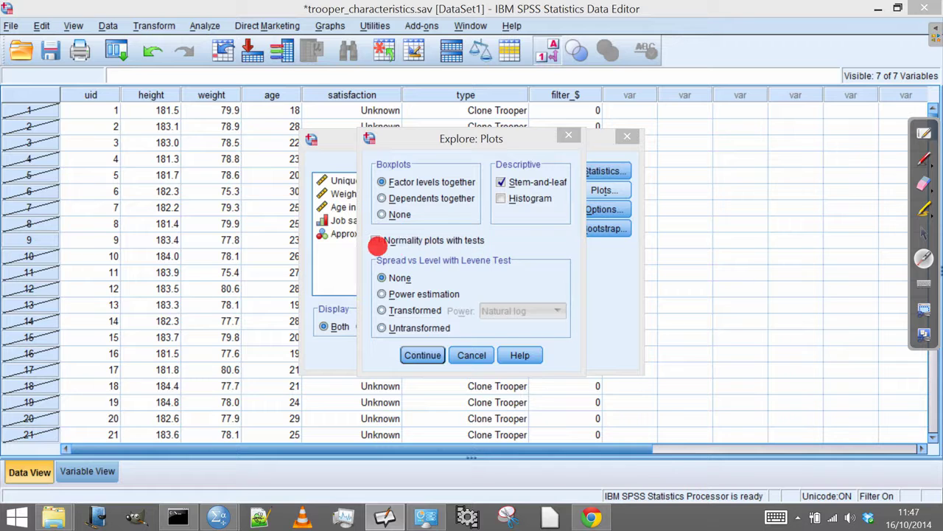
{"action": "left_click", "coordinate": [925, 233]}
{"action": "left_click", "coordinate": [390, 243]}
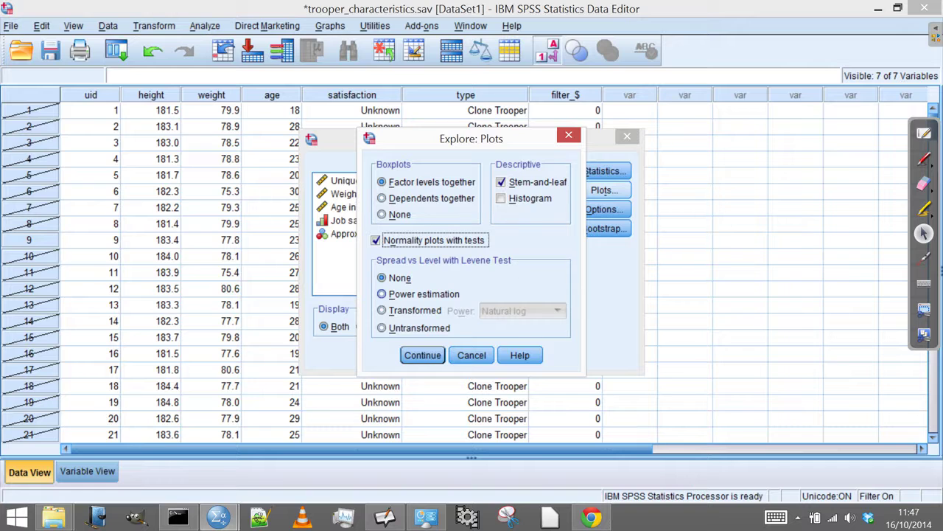
Step: Add histograms to the Explore plots and run the analysis
{"action": "left_click", "coordinate": [501, 198]}
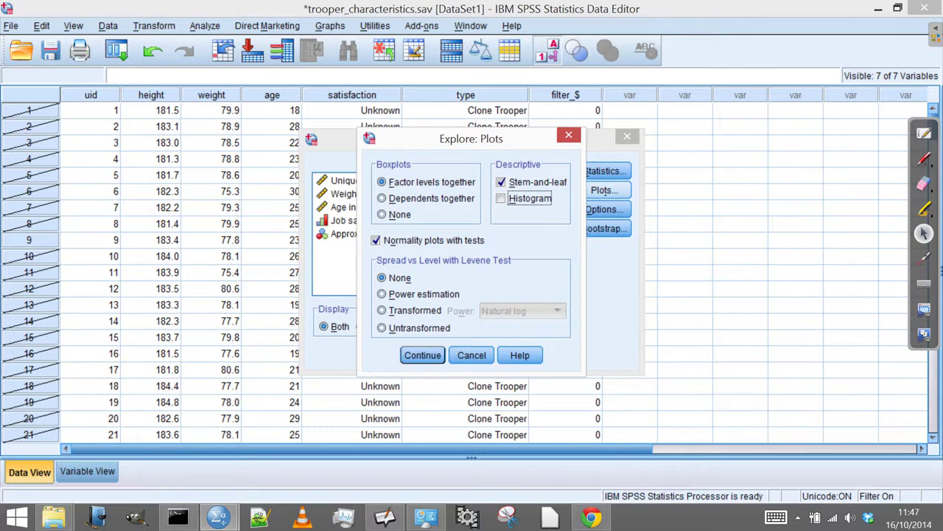
{"action": "left_click", "coordinate": [501, 199]}
{"action": "left_click", "coordinate": [423, 352]}
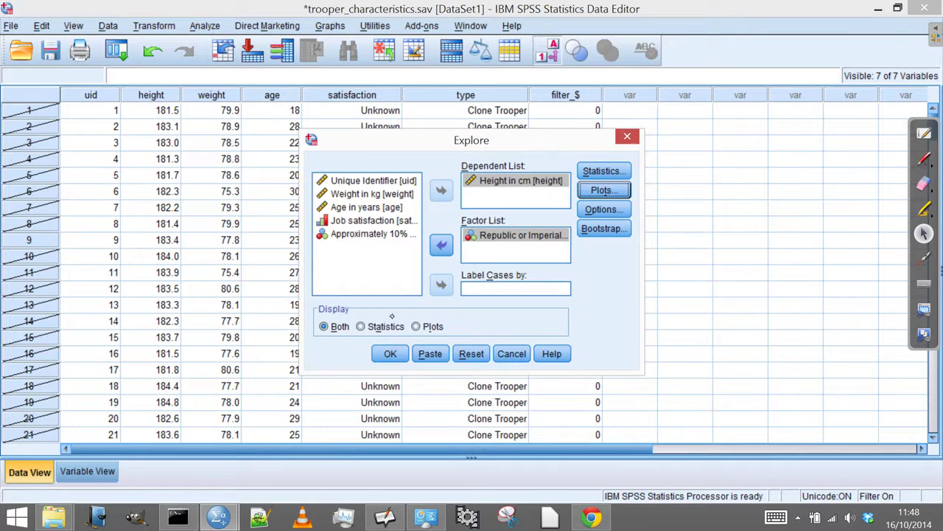
{"action": "left_click", "coordinate": [391, 354]}
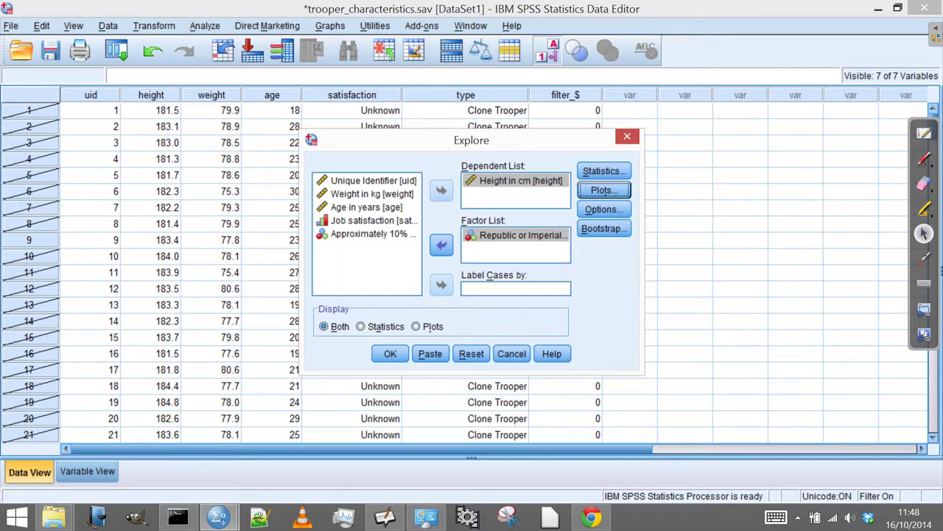
{"action": "left_click", "coordinate": [389, 353]}
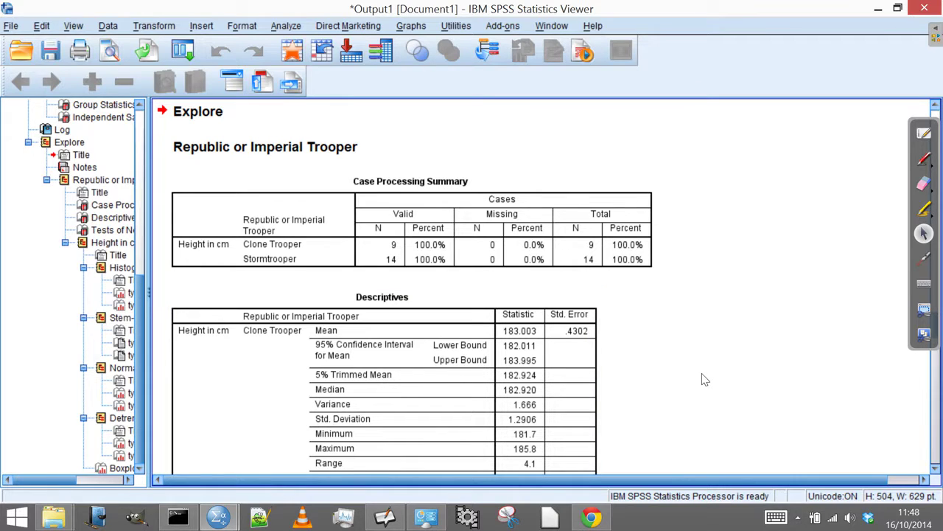
Step: Review the Explore output from the Descriptives table of both trooper groups down to the Tests of Normality table
{"action": "left_click", "coordinate": [924, 258]}
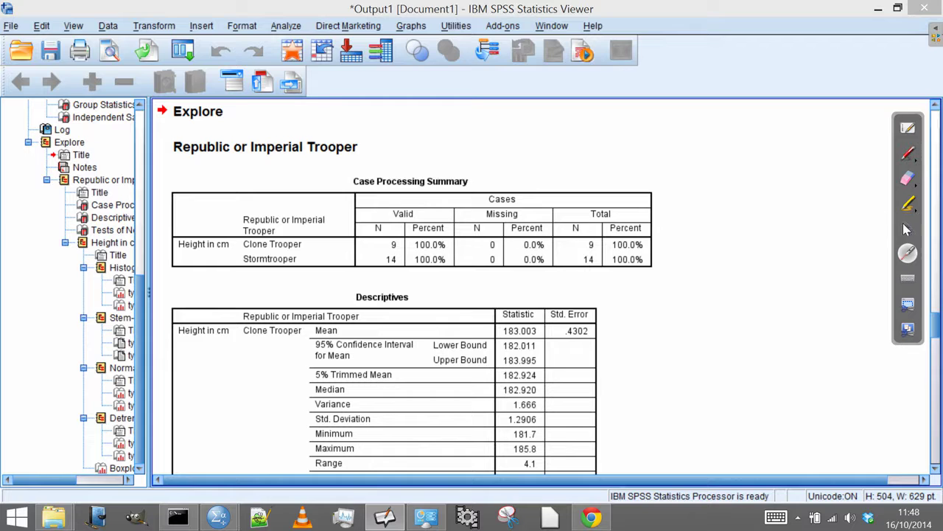
{"action": "left_click", "coordinate": [906, 229]}
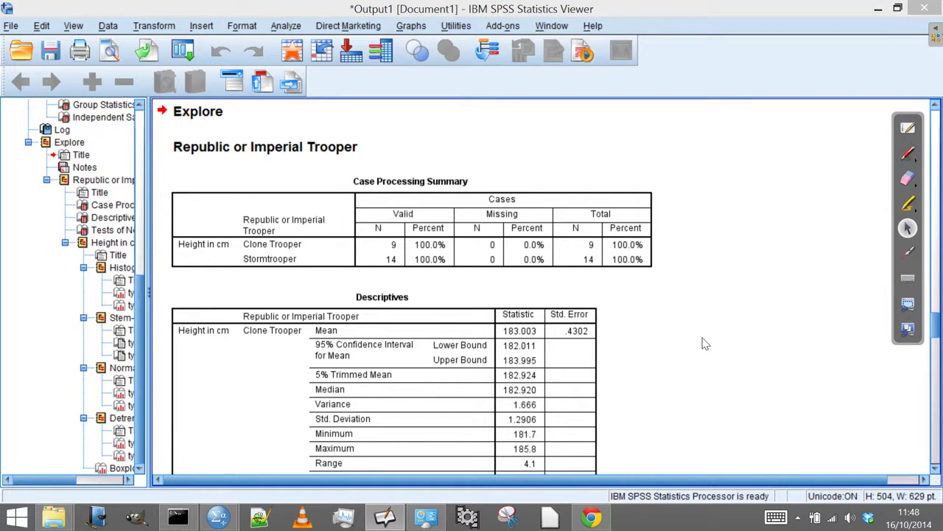
{"action": "left_click_drag", "start_coordinate": [937, 324], "coordinate": [934, 346]}
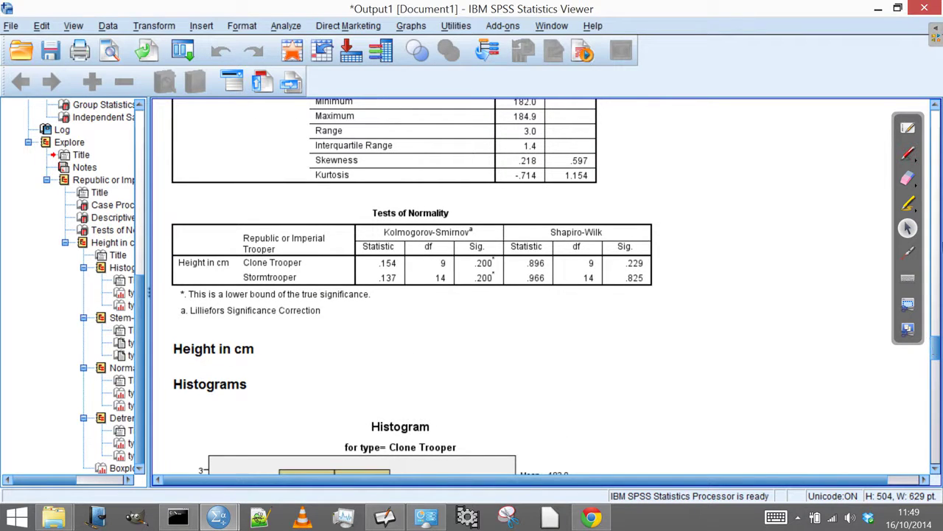
{"action": "left_click_drag", "start_coordinate": [934, 357], "coordinate": [933, 335]}
{"action": "left_click", "coordinate": [249, 167]}
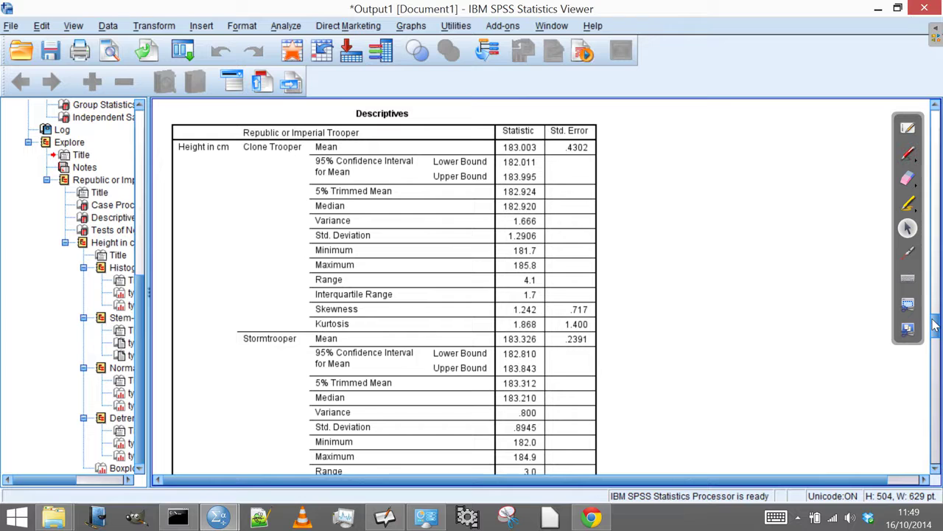
{"action": "left_click_drag", "start_coordinate": [935, 326], "coordinate": [932, 342]}
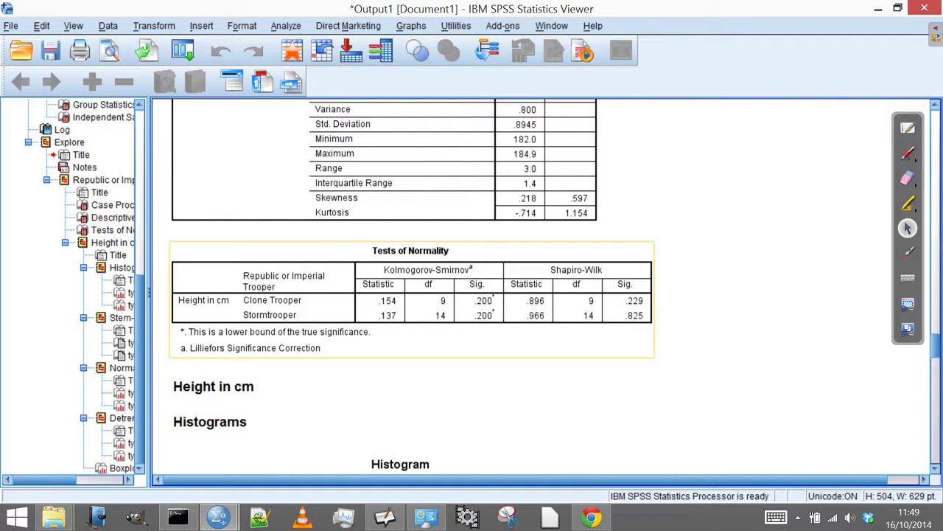
Step: Circle the Kolmogorov-Smirnov and Shapiro-Wilk Sig. columns in the Tests of Normality table with the red pen
{"action": "left_click", "coordinate": [909, 153]}
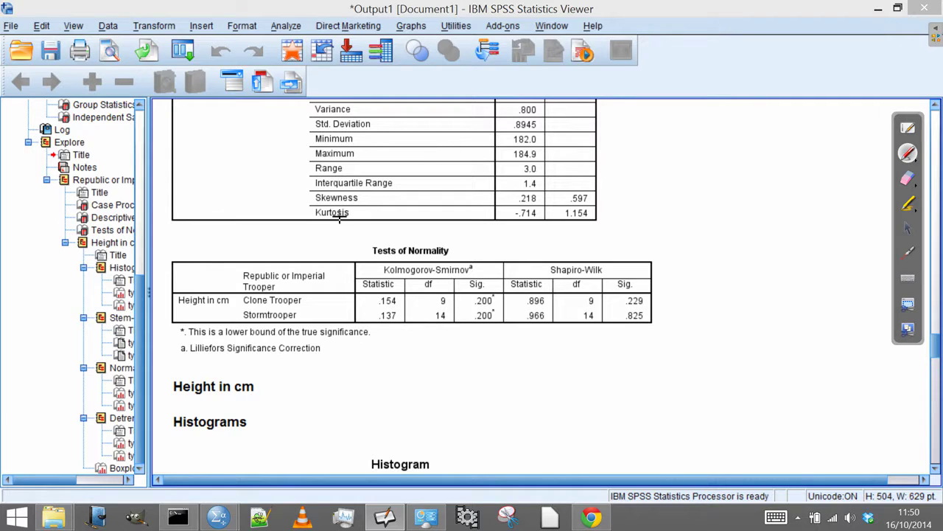
{"action": "mouse_move", "coordinate": [500, 255]}
{"action": "left_mouse_down"}
{"action": "mouse_move", "coordinate": [510, 295]}
{"action": "mouse_move", "coordinate": [502, 348]}
{"action": "mouse_move", "coordinate": [456, 316]}
{"action": "mouse_move", "coordinate": [456, 259]}
{"action": "mouse_move", "coordinate": [494, 260]}
{"action": "left_mouse_up"}
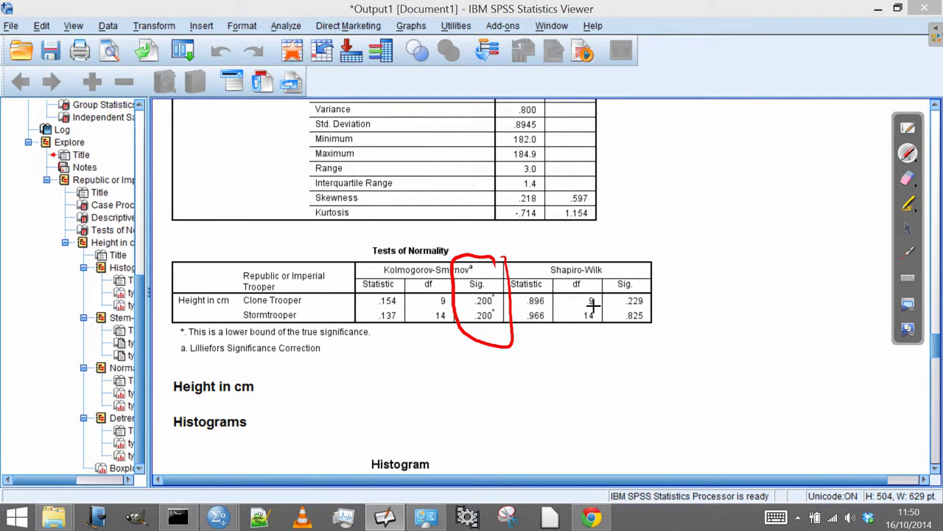
{"action": "mouse_move", "coordinate": [602, 250]}
{"action": "left_mouse_down"}
{"action": "mouse_move", "coordinate": [658, 344]}
{"action": "mouse_move", "coordinate": [617, 238]}
{"action": "left_mouse_up"}
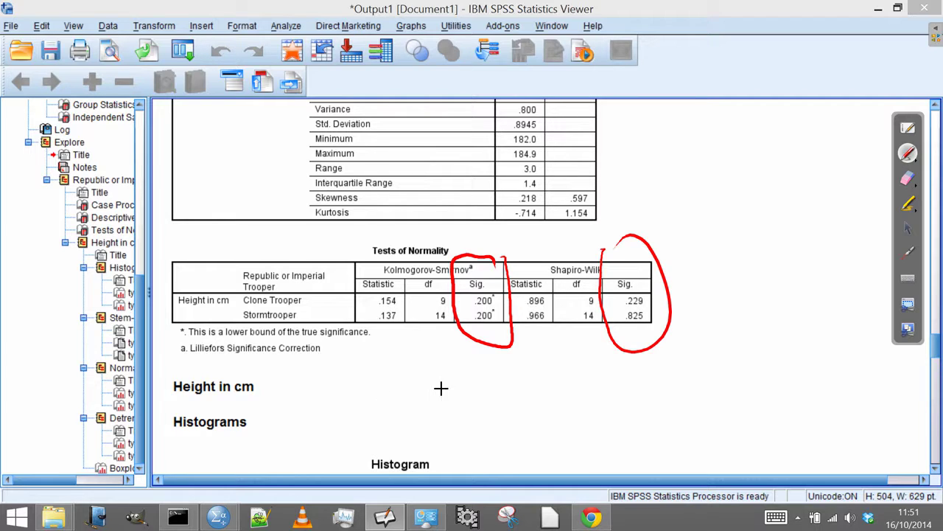
Step: Handwrite in red below the normality table "Null Hypothesis: No Difference between sample distribution and normal distribution"
{"action": "mouse_move", "coordinate": [409, 394]}
{"action": "left_mouse_down"}
{"action": "mouse_move", "coordinate": [431, 370]}
{"action": "mouse_move", "coordinate": [446, 394]}
{"action": "mouse_move", "coordinate": [460, 395]}
{"action": "left_mouse_up"}
{"action": "mouse_move", "coordinate": [496, 366]}
{"action": "left_mouse_down"}
{"action": "mouse_move", "coordinate": [495, 394]}
{"action": "mouse_move", "coordinate": [506, 394]}
{"action": "mouse_move", "coordinate": [506, 380]}
{"action": "left_mouse_up"}
{"action": "mouse_move", "coordinate": [514, 374]}
{"action": "left_mouse_down"}
{"action": "mouse_move", "coordinate": [530, 397]}
{"action": "mouse_move", "coordinate": [533, 387]}
{"action": "mouse_move", "coordinate": [561, 383]}
{"action": "mouse_move", "coordinate": [545, 386]}
{"action": "mouse_move", "coordinate": [557, 371]}
{"action": "mouse_move", "coordinate": [563, 389]}
{"action": "mouse_move", "coordinate": [560, 375]}
{"action": "mouse_move", "coordinate": [583, 389]}
{"action": "mouse_move", "coordinate": [607, 384]}
{"action": "mouse_move", "coordinate": [607, 372]}
{"action": "mouse_move", "coordinate": [619, 390]}
{"action": "left_mouse_up"}
{"action": "mouse_move", "coordinate": [631, 373]}
{"action": "left_mouse_down"}
{"action": "mouse_move", "coordinate": [624, 389]}
{"action": "mouse_move", "coordinate": [691, 368]}
{"action": "mouse_move", "coordinate": [764, 377]}
{"action": "mouse_move", "coordinate": [771, 362]}
{"action": "mouse_move", "coordinate": [773, 383]}
{"action": "left_mouse_up"}
{"action": "left_click", "coordinate": [629, 373]}
{"action": "left_click", "coordinate": [628, 390]}
{"action": "mouse_move", "coordinate": [785, 348]}
{"action": "left_mouse_down"}
{"action": "mouse_move", "coordinate": [781, 383]}
{"action": "mouse_move", "coordinate": [818, 367]}
{"action": "mouse_move", "coordinate": [855, 381]}
{"action": "mouse_move", "coordinate": [881, 379]}
{"action": "left_mouse_up"}
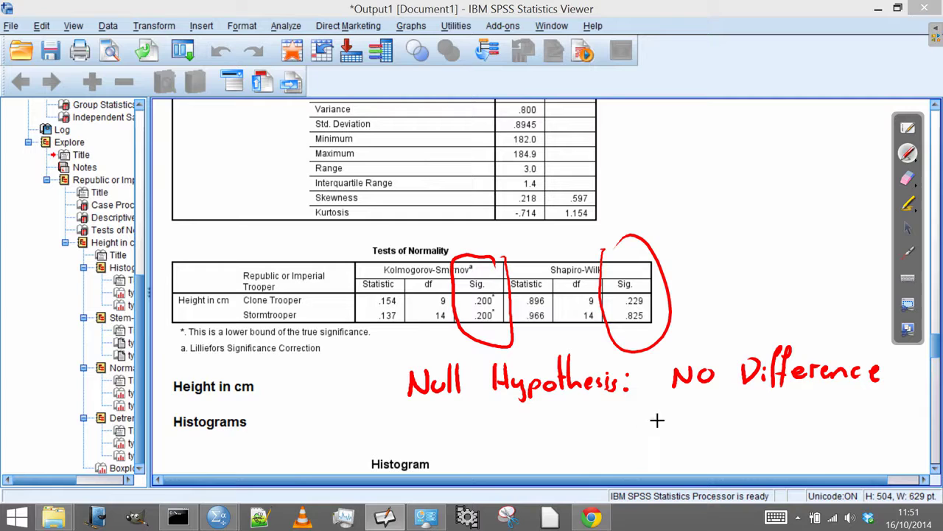
{"action": "mouse_move", "coordinate": [538, 412]}
{"action": "left_mouse_down"}
{"action": "mouse_move", "coordinate": [539, 436]}
{"action": "mouse_move", "coordinate": [573, 435]}
{"action": "left_mouse_up"}
{"action": "mouse_move", "coordinate": [575, 402]}
{"action": "left_mouse_down"}
{"action": "mouse_move", "coordinate": [588, 432]}
{"action": "mouse_move", "coordinate": [685, 421]}
{"action": "mouse_move", "coordinate": [720, 433]}
{"action": "mouse_move", "coordinate": [733, 413]}
{"action": "mouse_move", "coordinate": [742, 429]}
{"action": "mouse_move", "coordinate": [753, 414]}
{"action": "mouse_move", "coordinate": [811, 429]}
{"action": "left_mouse_up"}
{"action": "mouse_move", "coordinate": [827, 391]}
{"action": "left_mouse_down"}
{"action": "mouse_move", "coordinate": [836, 420]}
{"action": "mouse_move", "coordinate": [877, 420]}
{"action": "mouse_move", "coordinate": [890, 386]}
{"action": "mouse_move", "coordinate": [898, 412]}
{"action": "mouse_move", "coordinate": [931, 414]}
{"action": "left_mouse_up"}
{"action": "mouse_move", "coordinate": [539, 455]}
{"action": "left_mouse_down"}
{"action": "mouse_move", "coordinate": [518, 460]}
{"action": "mouse_move", "coordinate": [566, 446]}
{"action": "mouse_move", "coordinate": [676, 458]}
{"action": "mouse_move", "coordinate": [697, 443]}
{"action": "mouse_move", "coordinate": [730, 453]}
{"action": "mouse_move", "coordinate": [739, 443]}
{"action": "mouse_move", "coordinate": [748, 462]}
{"action": "mouse_move", "coordinate": [769, 442]}
{"action": "mouse_move", "coordinate": [780, 455]}
{"action": "mouse_move", "coordinate": [800, 438]}
{"action": "mouse_move", "coordinate": [827, 454]}
{"action": "mouse_move", "coordinate": [844, 442]}
{"action": "mouse_move", "coordinate": [859, 459]}
{"action": "mouse_move", "coordinate": [879, 448]}
{"action": "mouse_move", "coordinate": [890, 455]}
{"action": "left_mouse_up"}
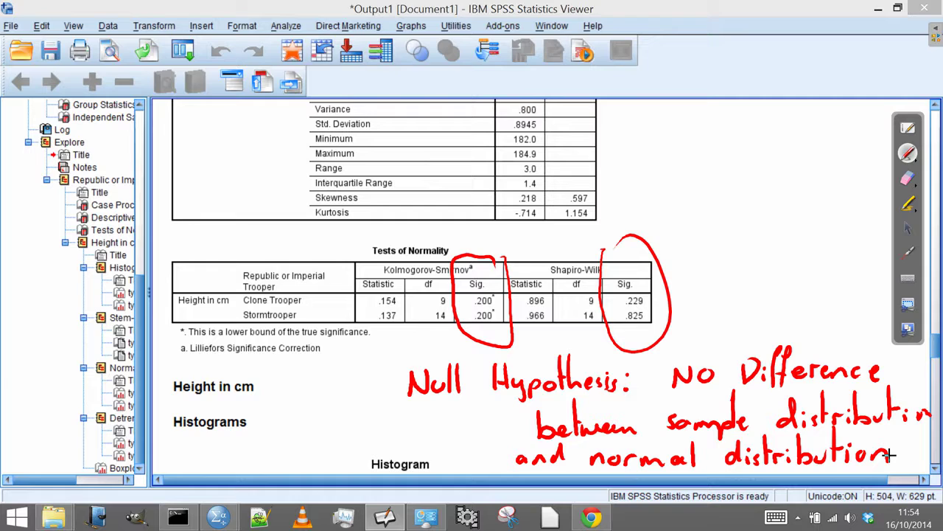
Step: Switch to the Open-Sankoré board, view the page 35 slide "What if the data is not normal?" and return to page 36
{"action": "left_click", "coordinate": [907, 253]}
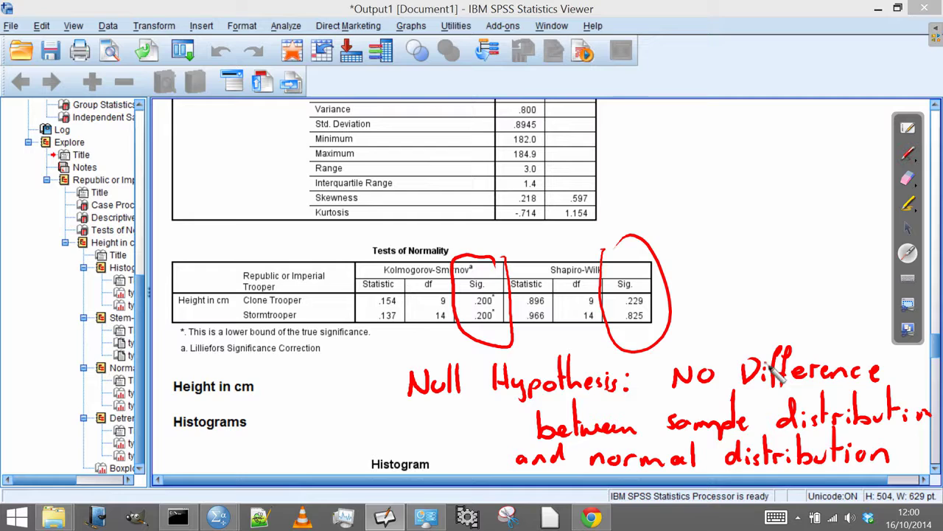
{"action": "left_click", "coordinate": [914, 183]}
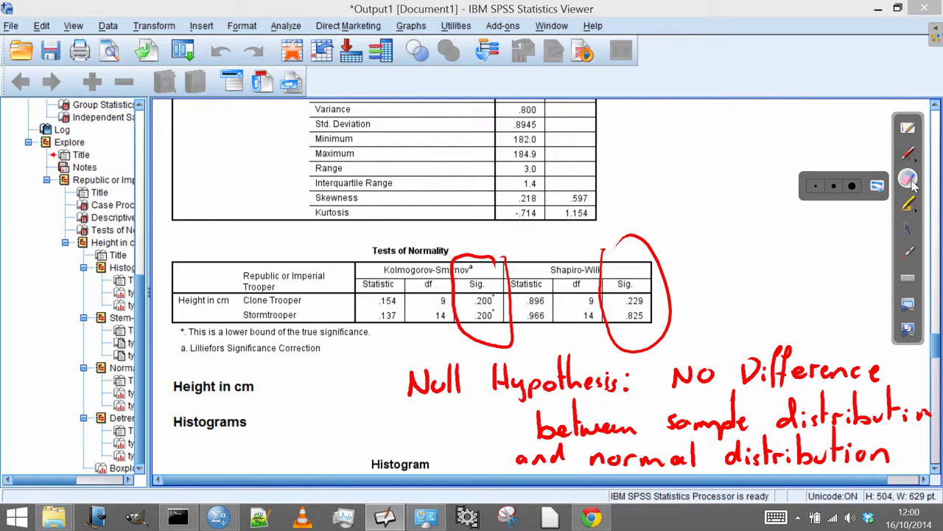
{"action": "left_click", "coordinate": [908, 129]}
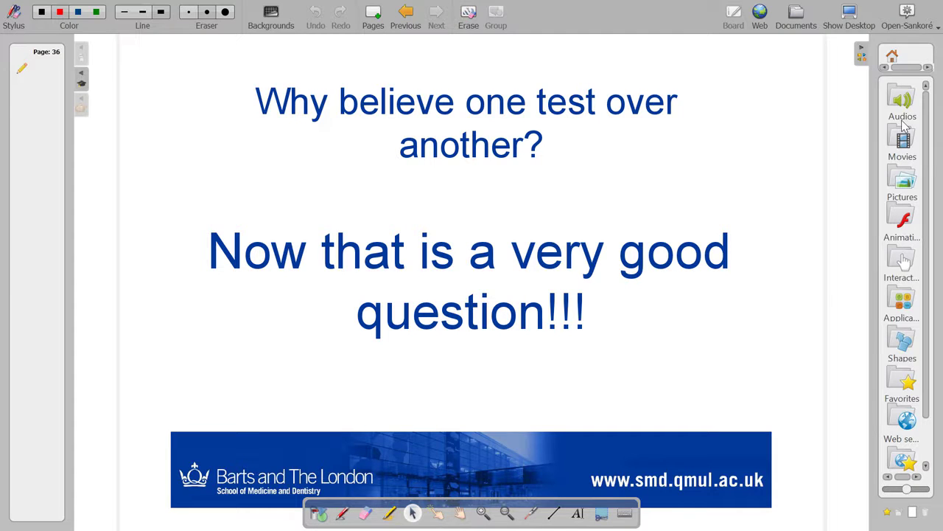
{"action": "left_click", "coordinate": [414, 19]}
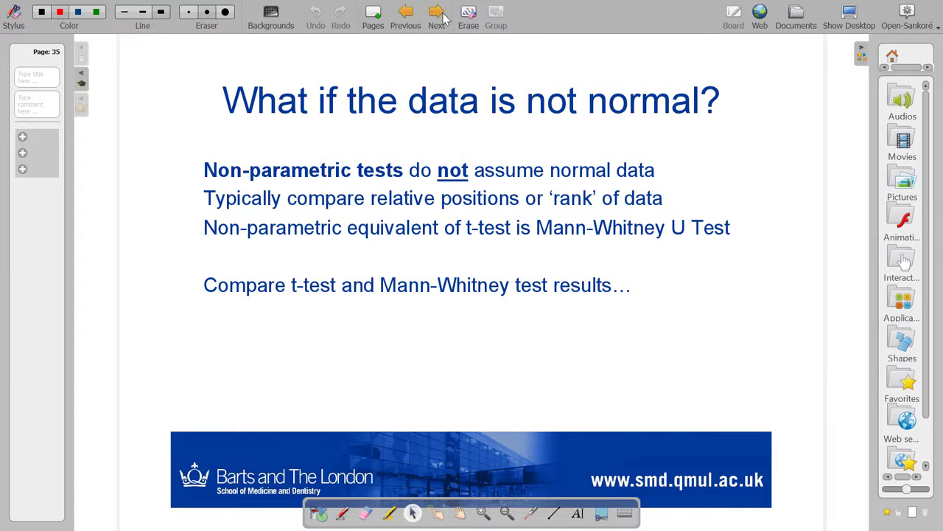
{"action": "left_click", "coordinate": [435, 13]}
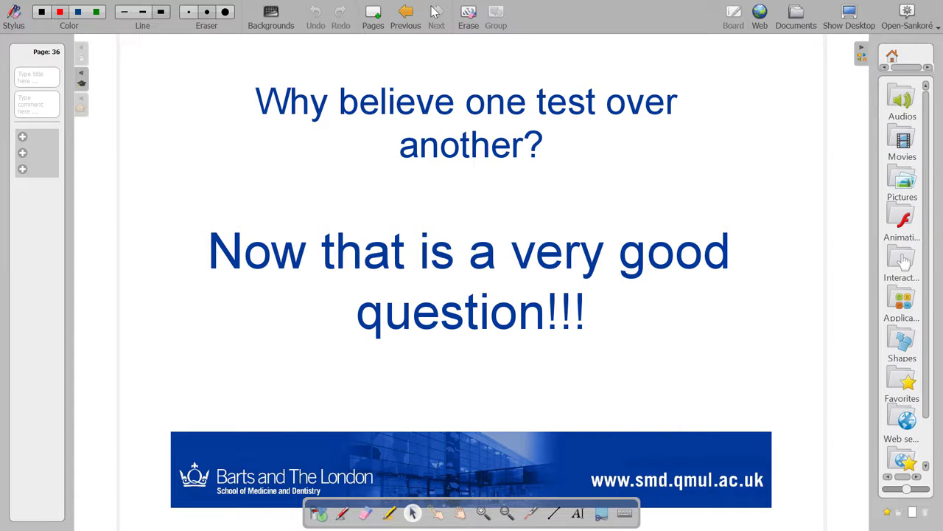